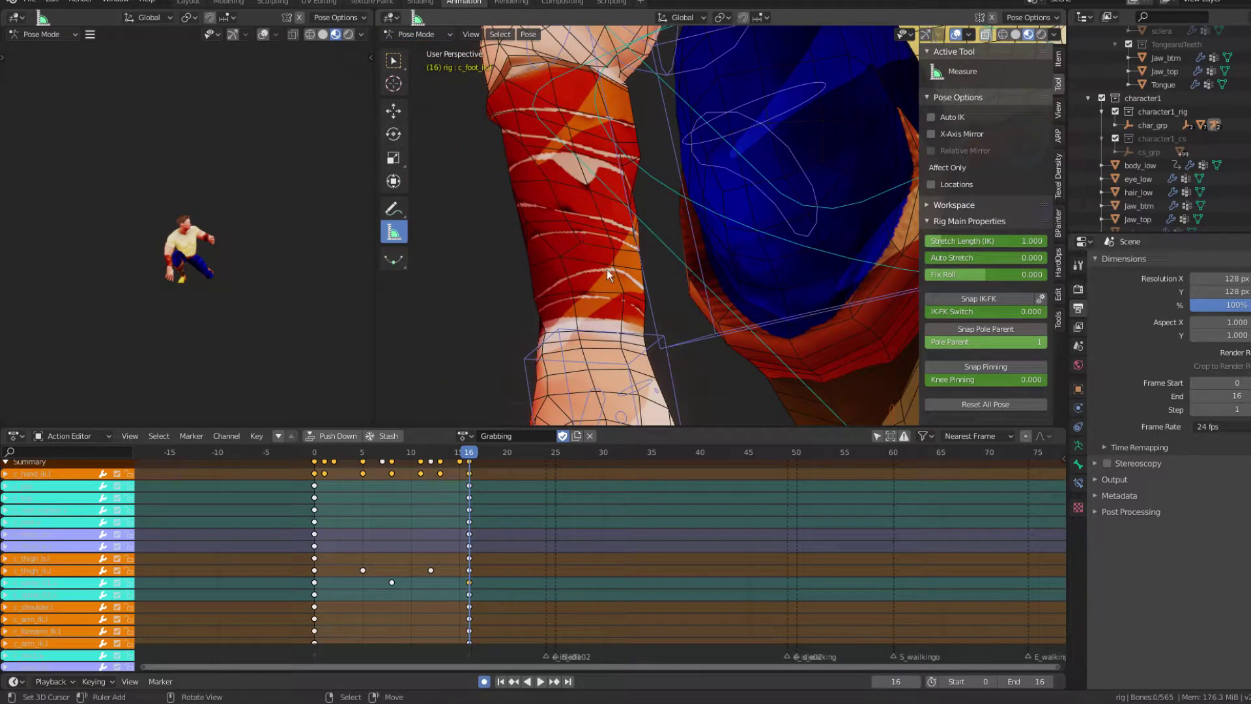
Rotate the right hand's IK control c_hand_ik.r around the global Z axis in several adjustments at frame 16.
{"action": "left_click", "coordinate": [670, 391]}
{"action": "scroll", "coordinate": [681, 374], "scroll_direction": "down", "scroll_amount": 3}
{"action": "key", "text": "r"}
{"action": "key", "text": "z"}
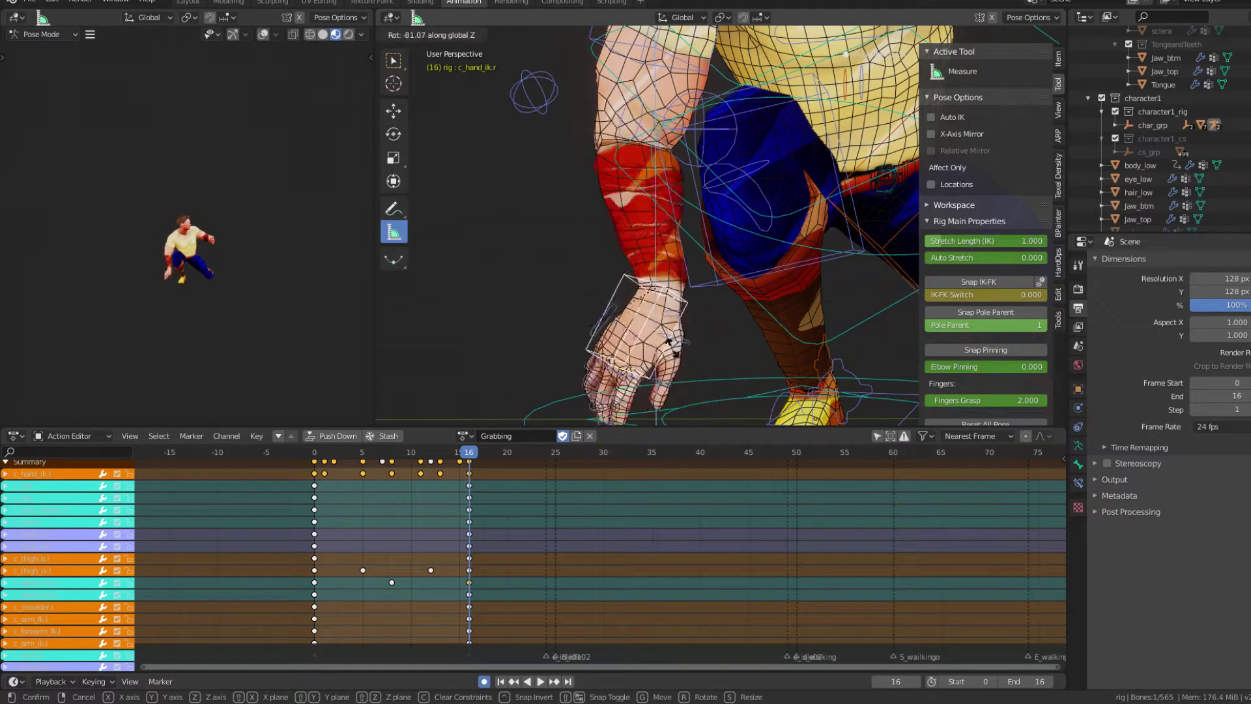
{"action": "left_click", "coordinate": [671, 340]}
{"action": "middle_click_drag", "start_coordinate": [671, 339], "coordinate": [664, 274]}
{"action": "key", "text": "r"}
{"action": "key", "text": "z"}
{"action": "left_click", "coordinate": [559, 157]}
{"action": "scroll", "coordinate": [560, 157], "scroll_direction": "down", "scroll_amount": 4}
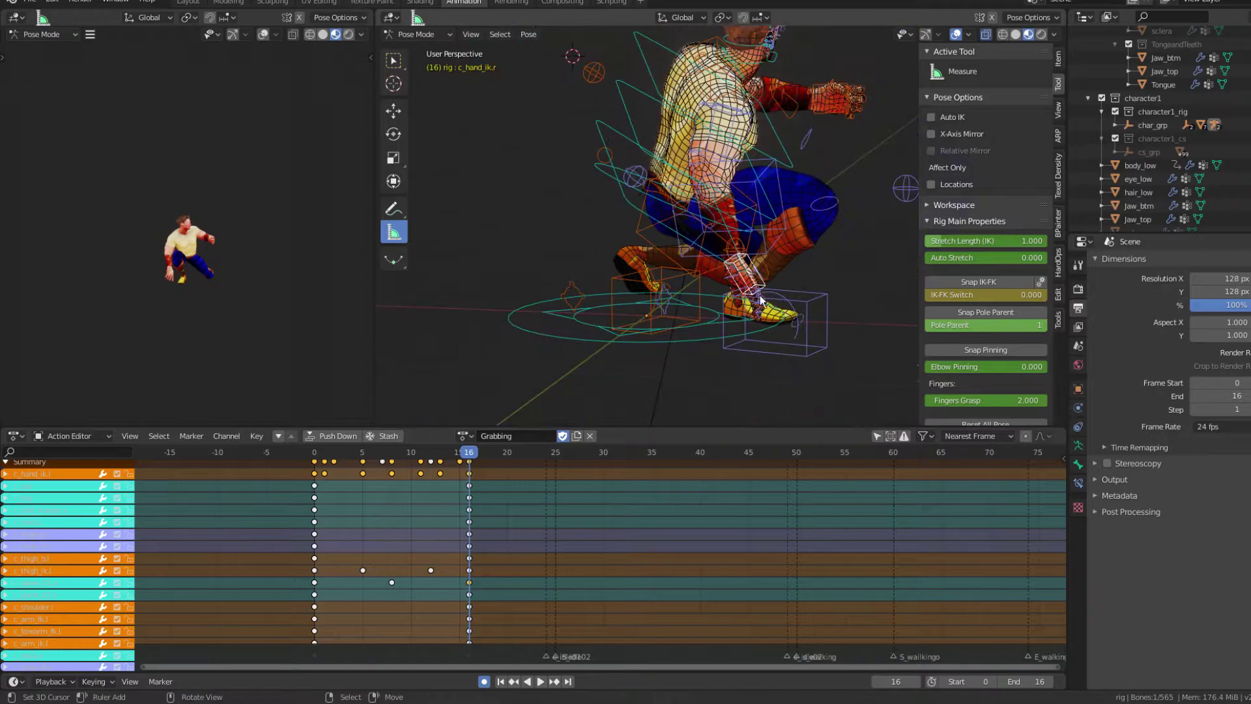
{"action": "middle_click_drag", "start_coordinate": [561, 169], "coordinate": [505, 208]}
{"action": "key", "text": "r"}
{"action": "key", "text": "z"}
{"action": "left_click", "coordinate": [518, 285]}
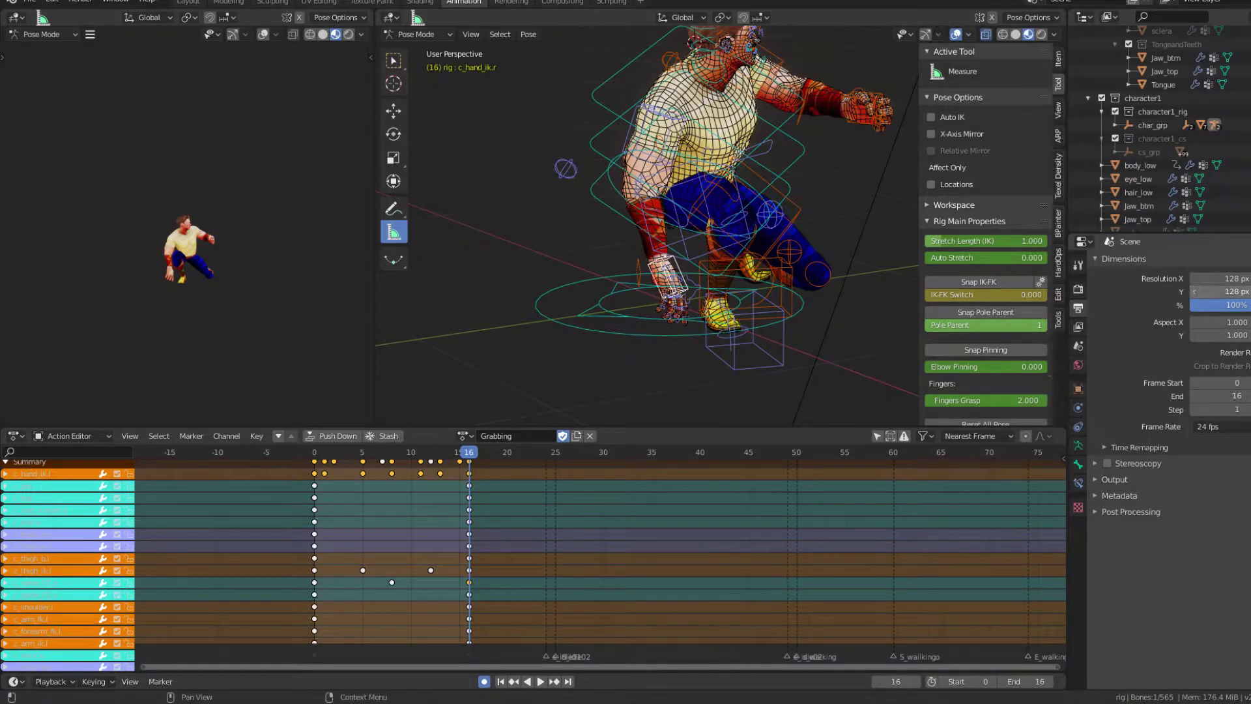
Try to move the right foot's IK control c_foot_ik.r, and turn off automatic keyframing.
{"action": "middle_click_drag", "start_coordinate": [703, 230], "coordinate": [819, 283]}
{"action": "left_click", "coordinate": [825, 287]}
{"action": "key", "text": "g"}
{"action": "right_click", "coordinate": [835, 288]}
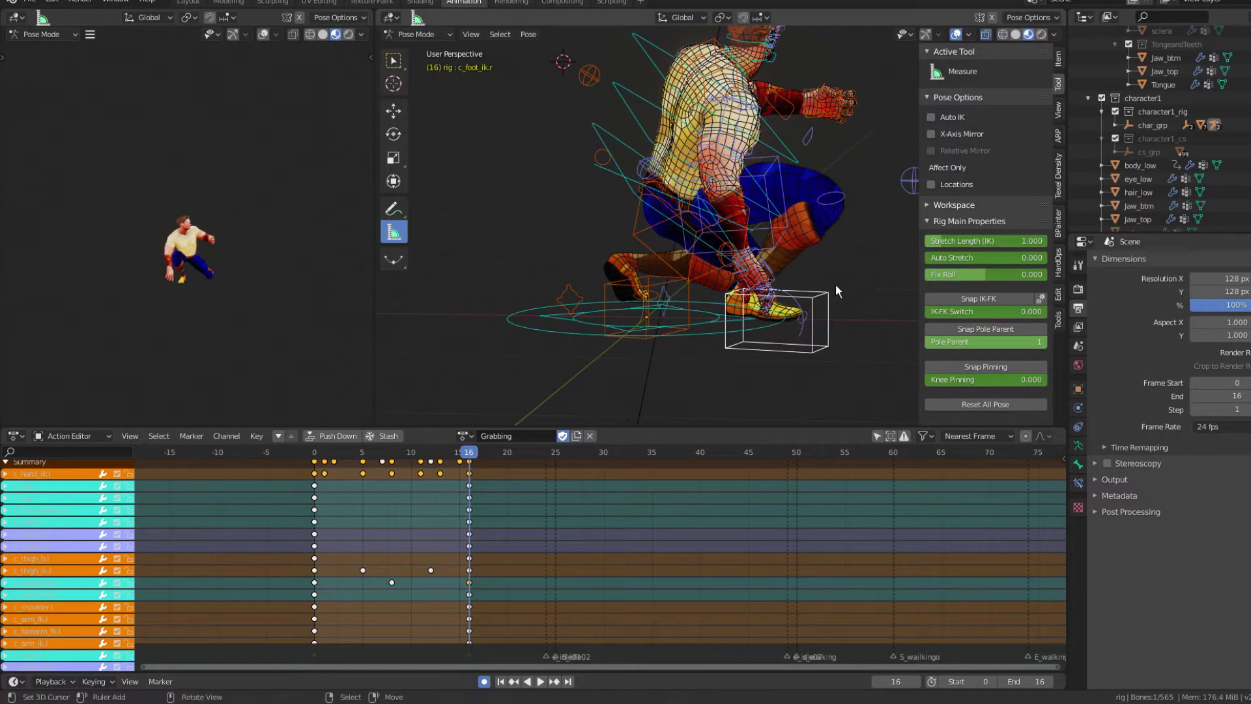
{"action": "left_click", "coordinate": [483, 682]}
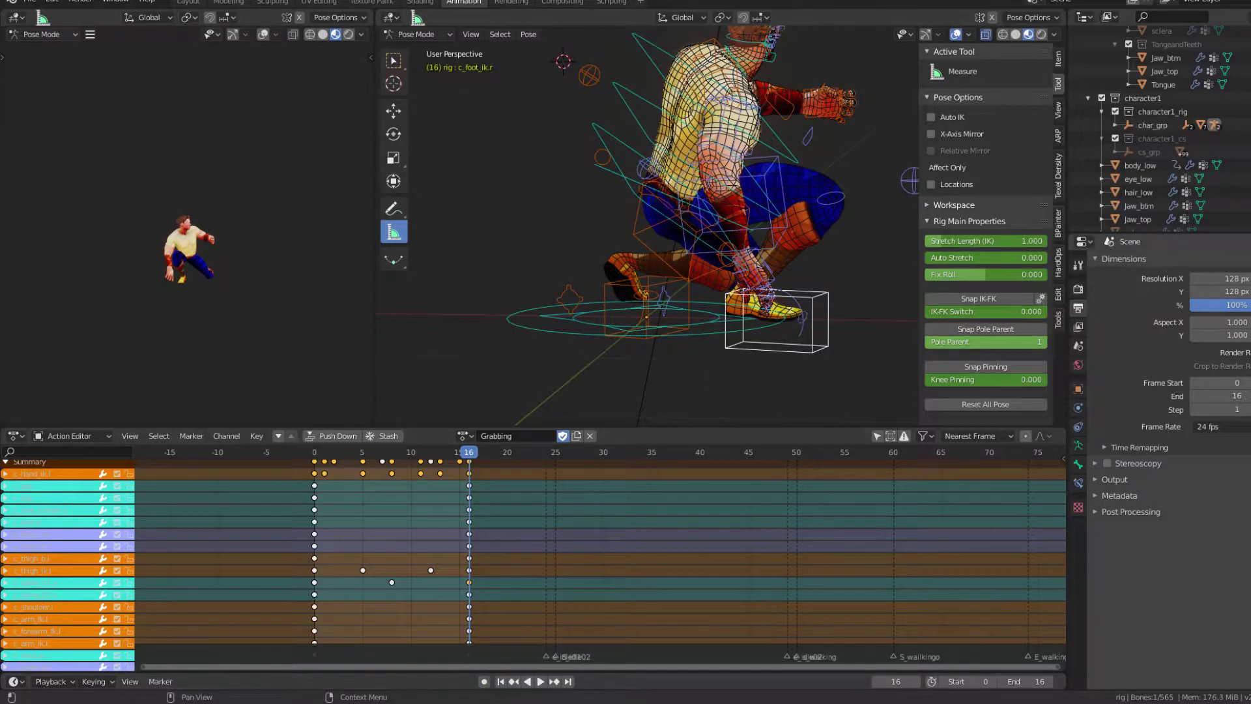
Apply the Tpose pose from the YnwiePoseLib pose library to all of the rig's bones.
{"action": "middle_click_drag", "start_coordinate": [759, 308], "coordinate": [683, 313]}
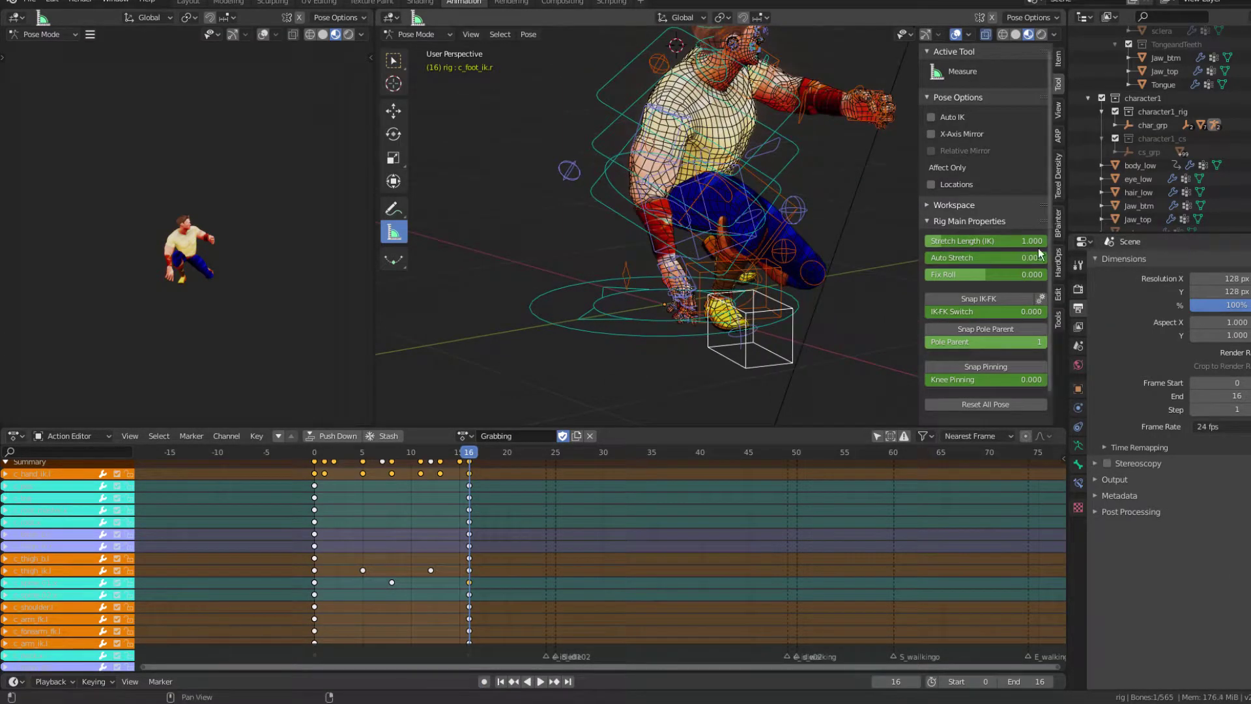
{"action": "left_click", "coordinate": [1080, 447]}
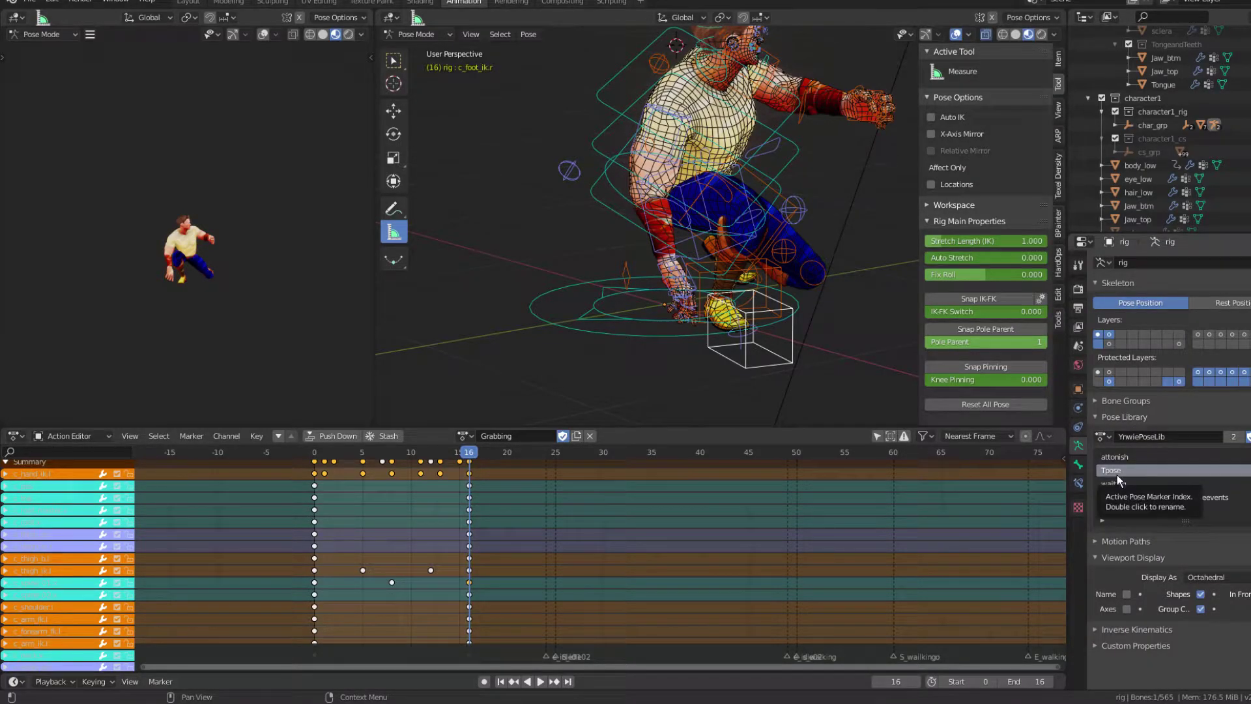
{"action": "left_click", "coordinate": [1250, 484]}
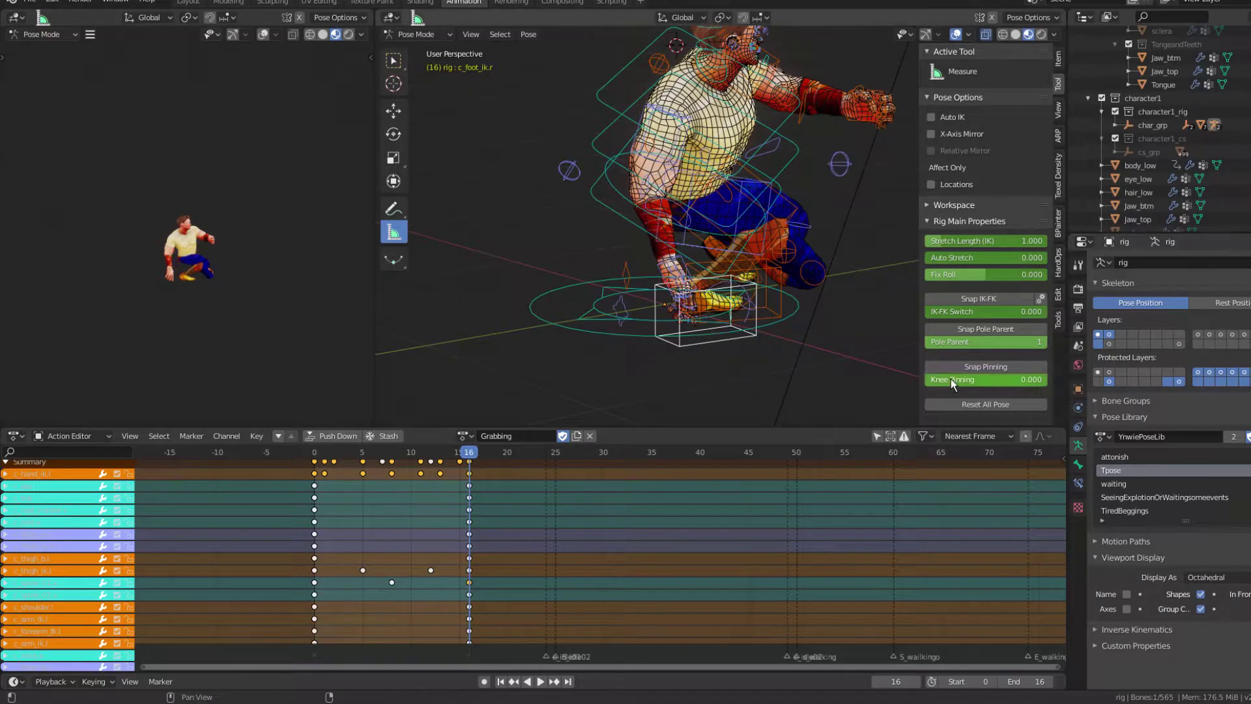
{"action": "key", "text": "a"}
{"action": "scroll", "coordinate": [748, 233], "scroll_direction": "down", "scroll_amount": 3}
{"action": "middle_click_drag", "start_coordinate": [747, 233], "coordinate": [680, 224]}
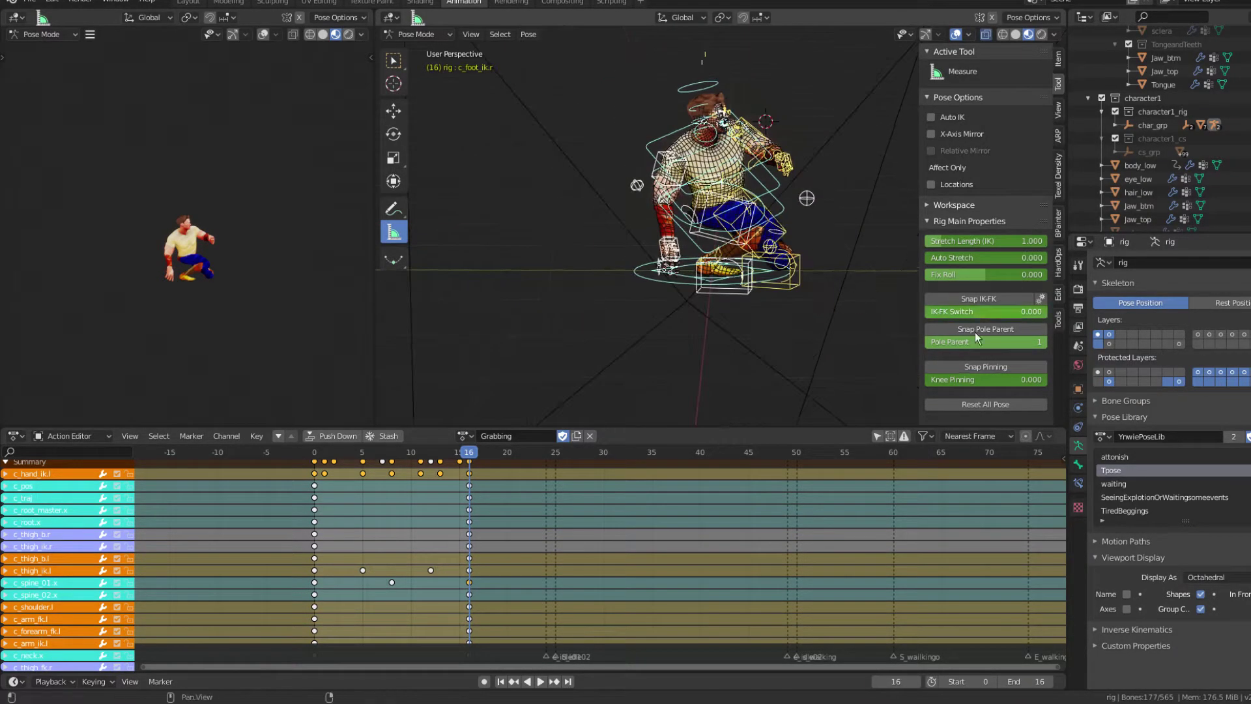
{"action": "left_click", "coordinate": [1250, 485]}
{"action": "scroll", "coordinate": [769, 264], "scroll_direction": "down", "scroll_amount": 1}
{"action": "middle_click_drag", "start_coordinate": [767, 262], "coordinate": [764, 355], "text": "shift"}
{"action": "middle_click_drag", "start_coordinate": [763, 355], "coordinate": [660, 233]}
{"action": "scroll", "coordinate": [659, 233], "scroll_direction": "up", "scroll_amount": 5}
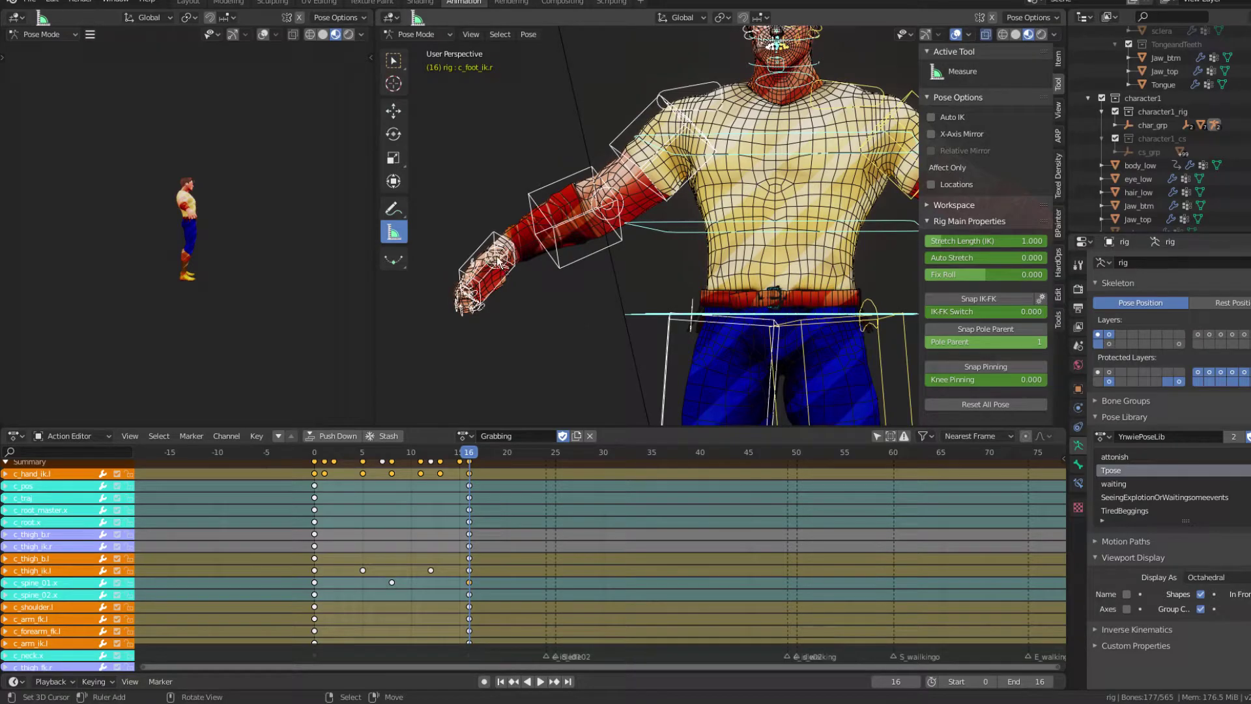
Scale the bone at the base of the right hand's thumb.
{"action": "left_click", "coordinate": [505, 249]}
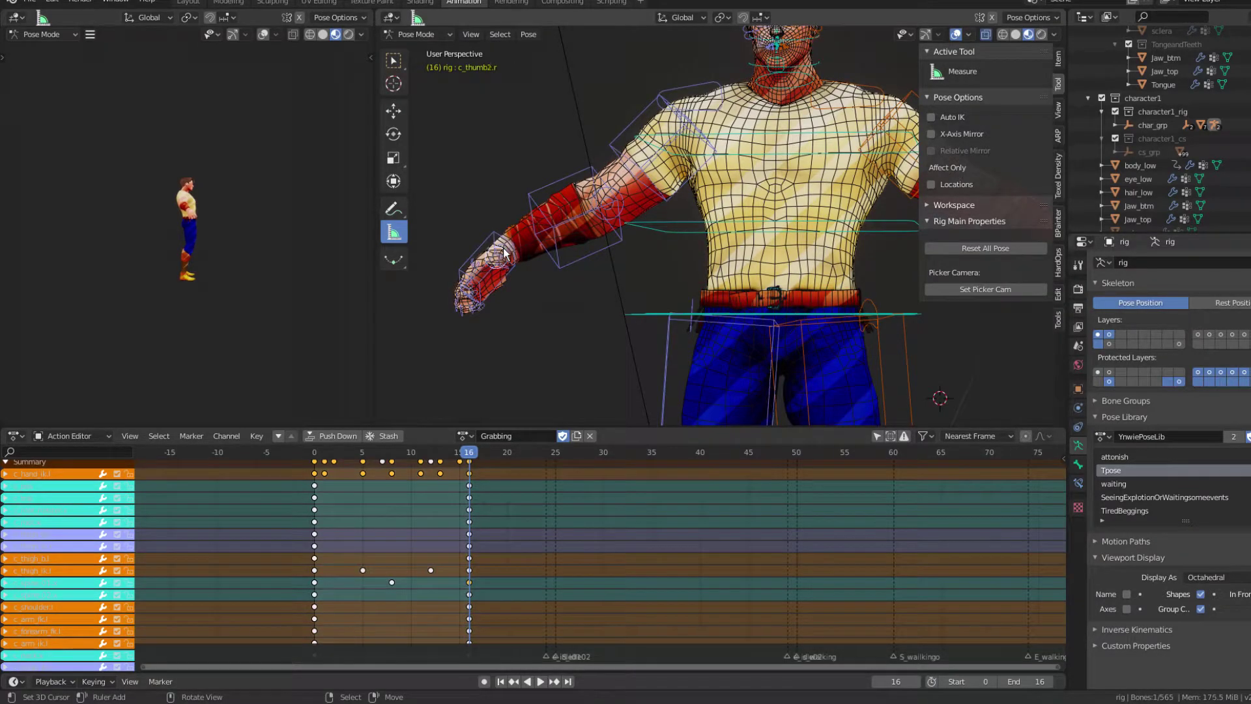
{"action": "middle_click_drag", "start_coordinate": [504, 253], "coordinate": [447, 260]}
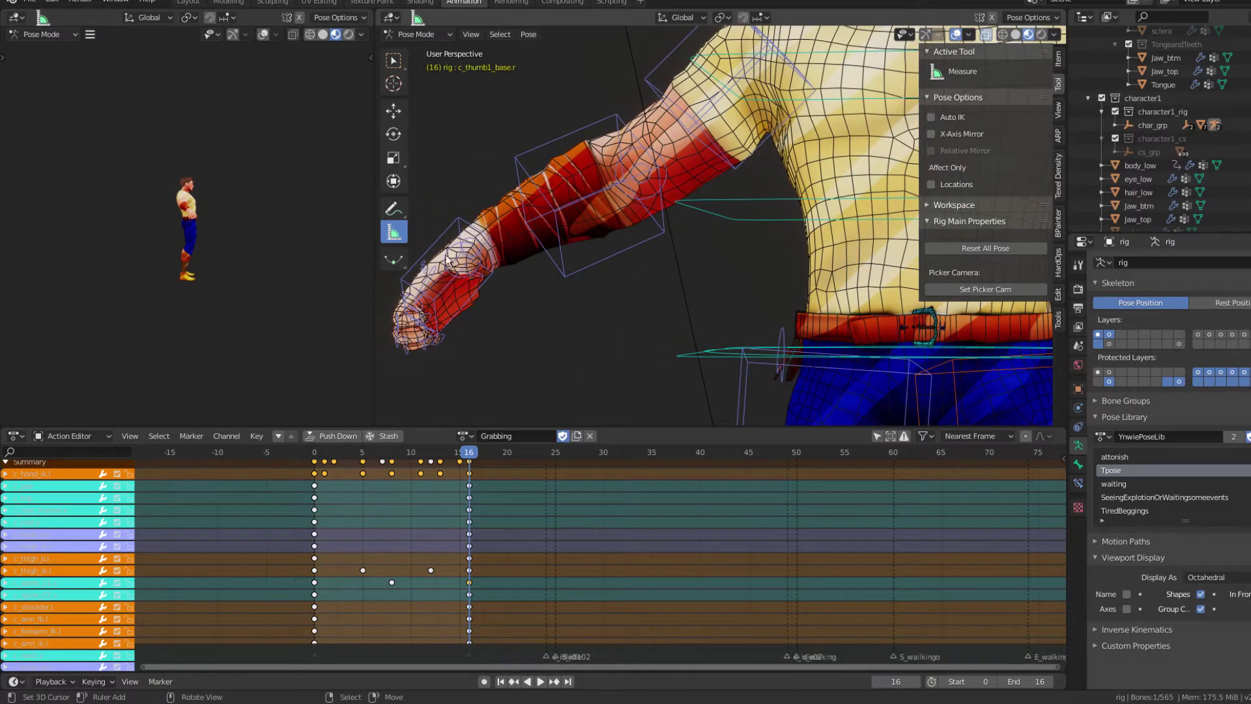
{"action": "left_click", "coordinate": [481, 251]}
{"action": "left_click", "coordinate": [483, 250]}
{"action": "key", "text": "s"}
{"action": "left_click", "coordinate": [591, 249]}
Scale up the left hand's thumb bone c_thumb1.l.
{"action": "scroll", "coordinate": [625, 252], "scroll_direction": "down", "scroll_amount": 4}
{"action": "middle_click_drag", "start_coordinate": [691, 249], "coordinate": [782, 239], "text": "shift"}
{"action": "scroll", "coordinate": [789, 243], "scroll_direction": "up", "scroll_amount": 3}
{"action": "scroll", "coordinate": [792, 239], "scroll_direction": "up", "scroll_amount": 3}
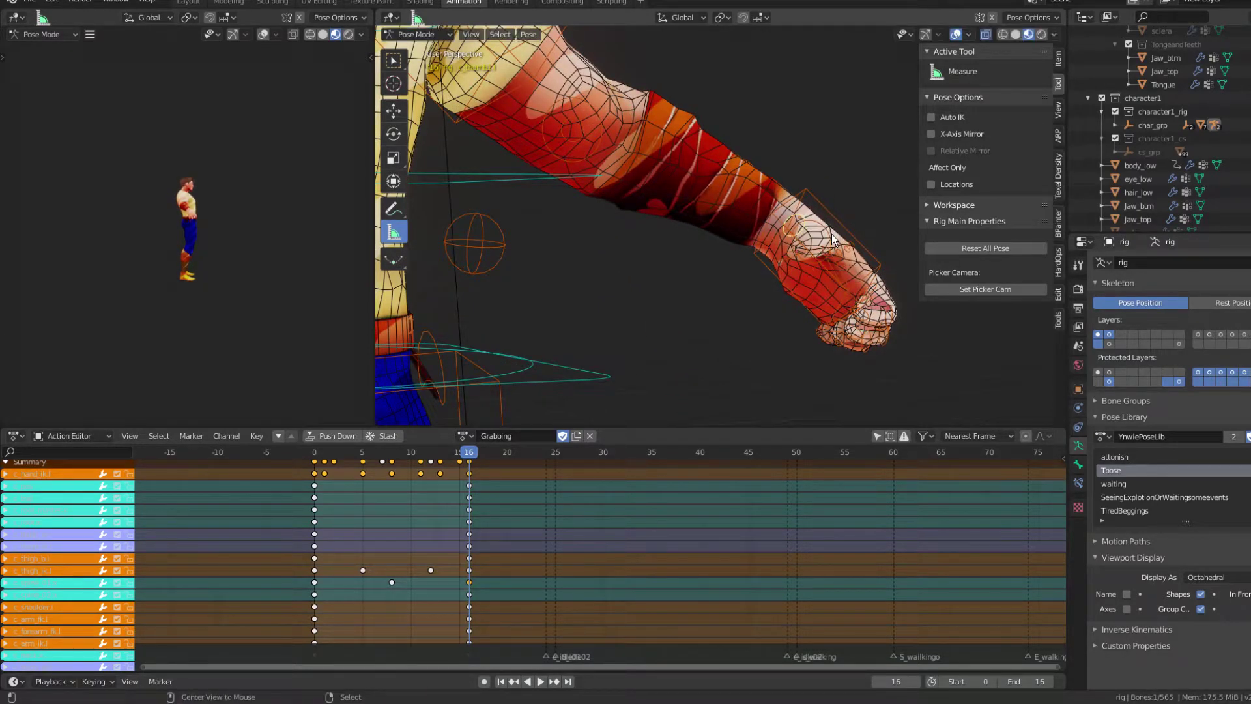
{"action": "key", "text": "alt+w"}
{"action": "key", "text": "s"}
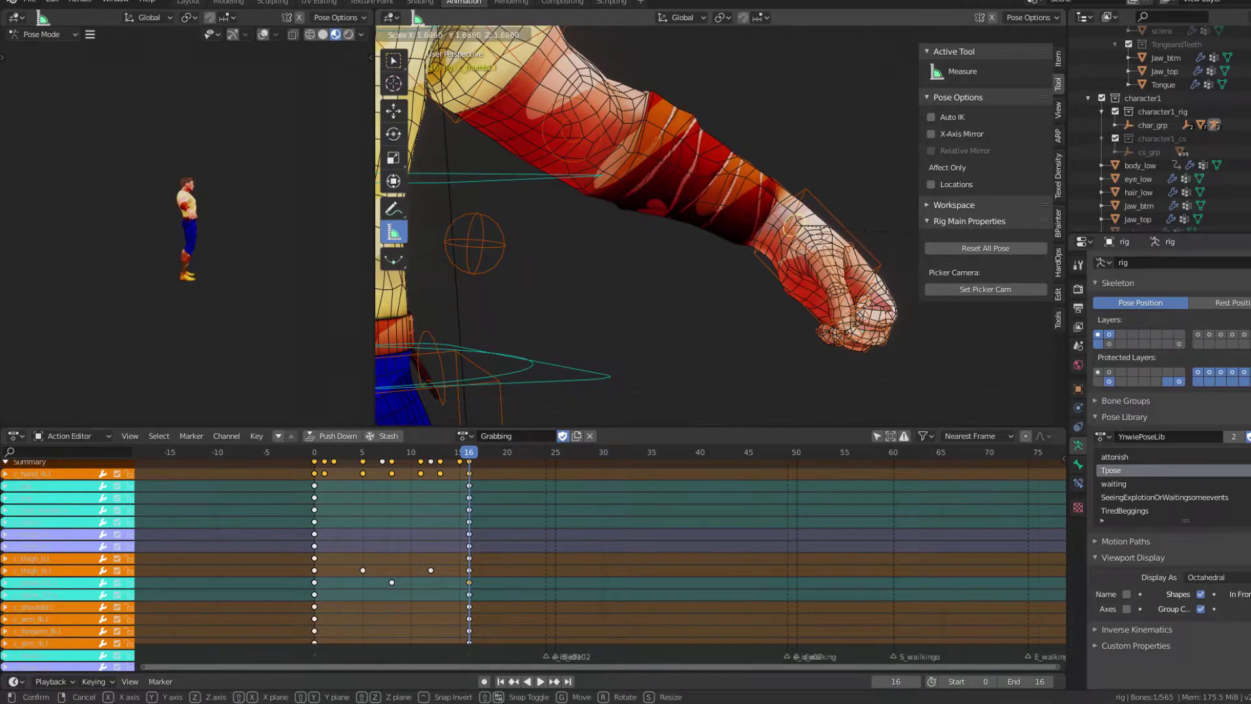
{"action": "left_click", "coordinate": [955, 244]}
Leave Pose Mode, open the body_low mesh in Edit Mode and deselect all its geometry.
{"action": "middle_click_drag", "start_coordinate": [956, 244], "coordinate": [603, 252]}
{"action": "scroll", "coordinate": [657, 216], "scroll_direction": "up", "scroll_amount": 4}
{"action": "mouse_move", "coordinate": [671, 217]}
{"action": "middle_mouse_down"}
{"action": "mouse_move", "coordinate": [643, 223]}
{"action": "mouse_move", "coordinate": [655, 202]}
{"action": "middle_mouse_up"}
{"action": "scroll", "coordinate": [657, 196], "scroll_direction": "down", "scroll_amount": 4}
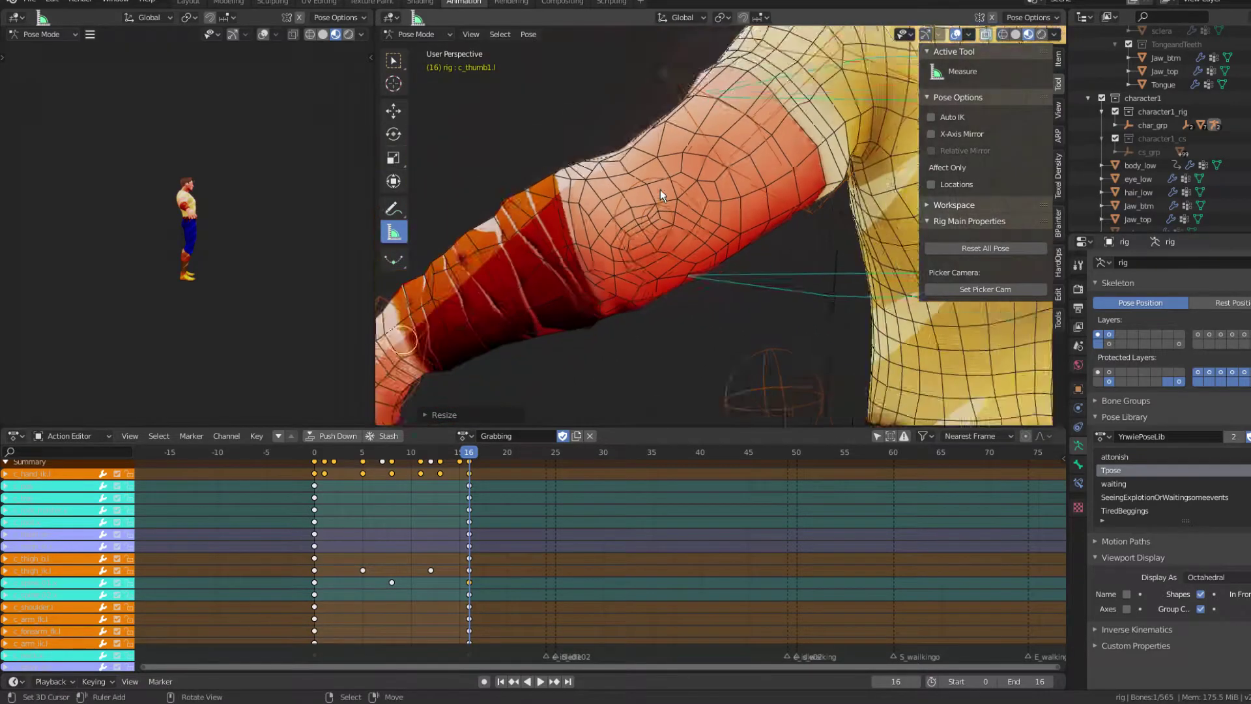
{"action": "left_click", "coordinate": [660, 189]}
{"action": "left_click", "coordinate": [732, 175]}
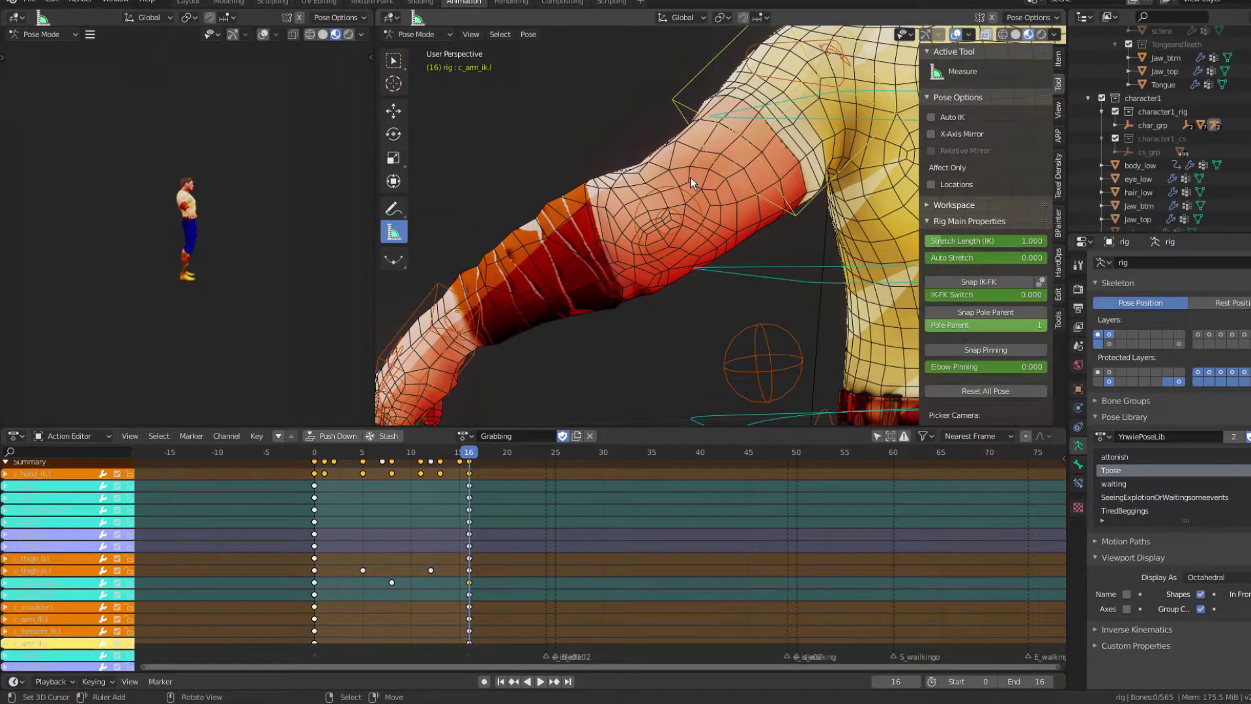
{"action": "scroll", "coordinate": [697, 195], "scroll_direction": "up", "scroll_amount": 3}
{"action": "key", "text": "ctrl+Tab"}
{"action": "left_click", "coordinate": [662, 220]}
{"action": "left_click", "coordinate": [717, 212]}
{"action": "key", "text": "Tab"}
{"action": "mouse_move", "coordinate": [717, 213]}
{"action": "middle_mouse_down"}
{"action": "mouse_move", "coordinate": [677, 162]}
{"action": "mouse_move", "coordinate": [574, 201]}
{"action": "mouse_move", "coordinate": [732, 229]}
{"action": "middle_mouse_up"}
{"action": "key", "text": "a"}
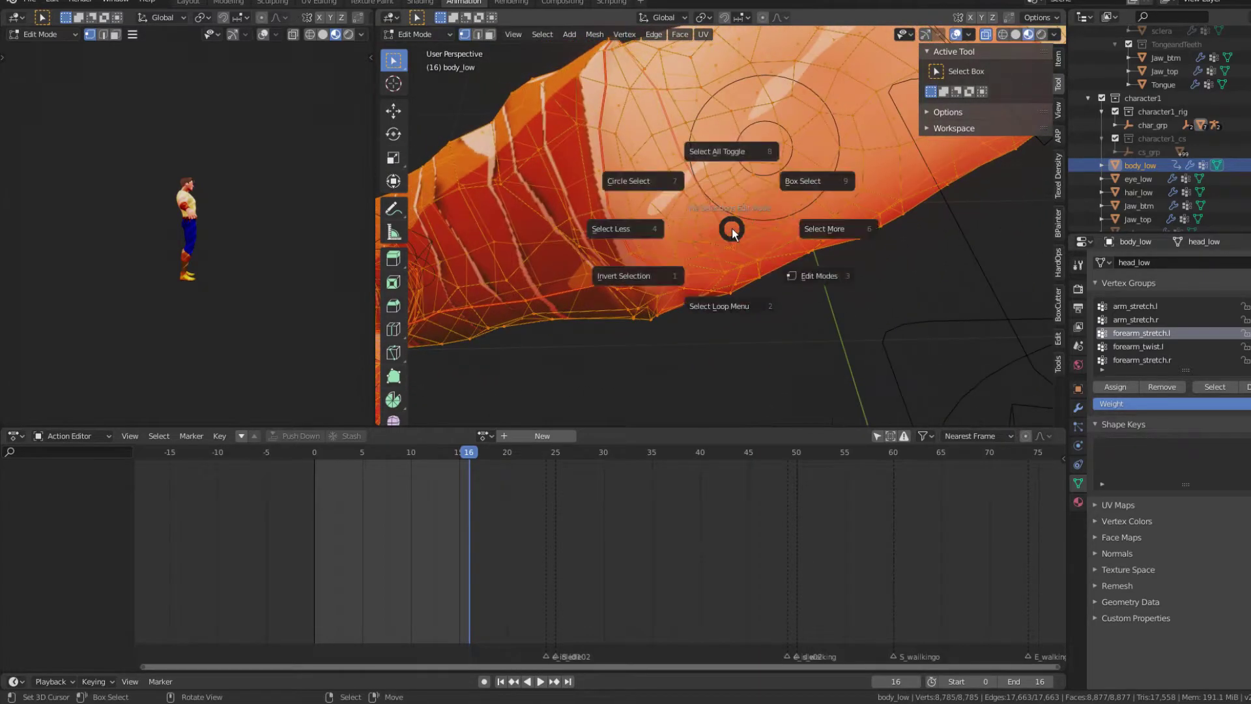
{"action": "left_click", "coordinate": [733, 152]}
Switch the viewport to solid shading with MatCap lighting and turn X-ray off.
{"action": "left_click", "coordinate": [1003, 30]}
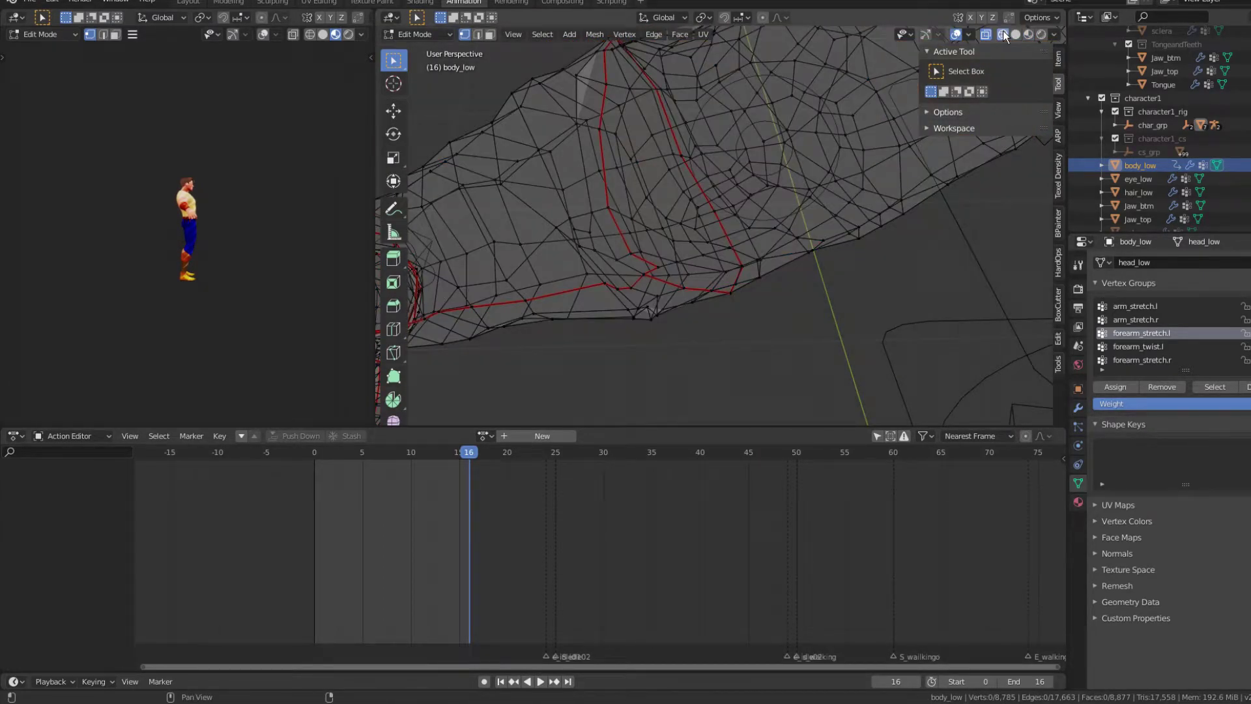
{"action": "left_click", "coordinate": [1014, 28]}
{"action": "left_click", "coordinate": [1055, 34]}
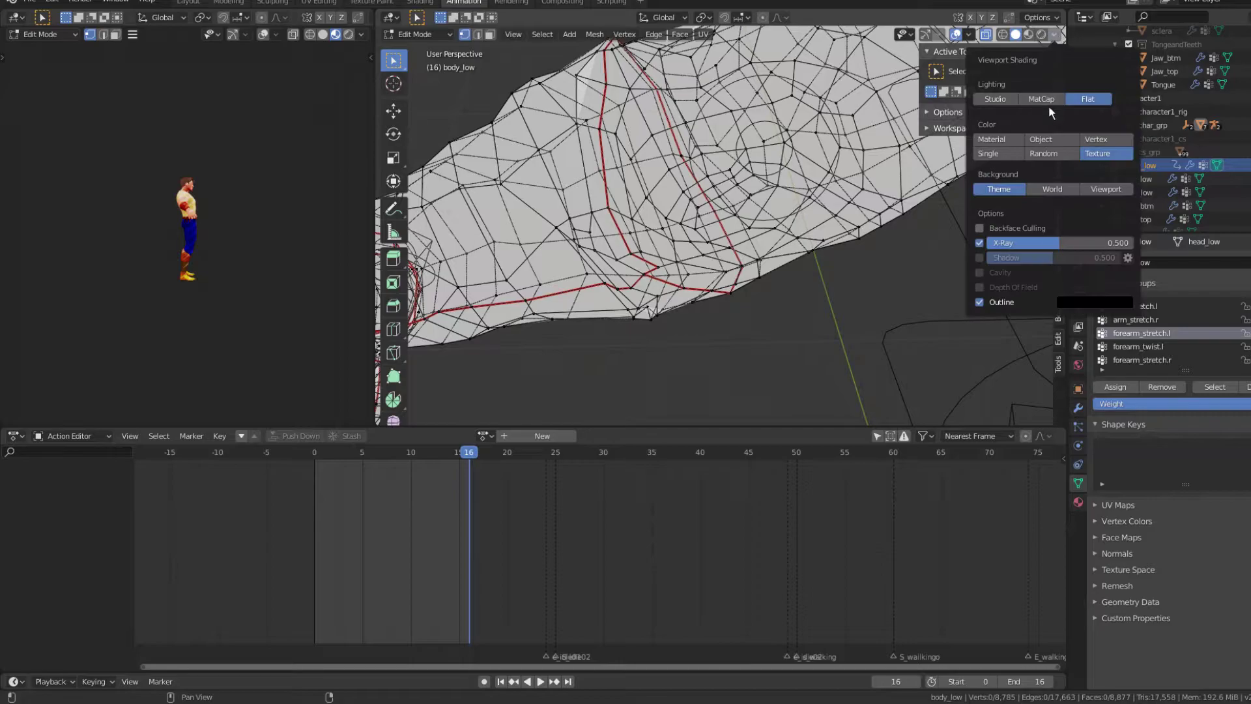
{"action": "left_click", "coordinate": [1050, 96]}
{"action": "scroll", "coordinate": [800, 174], "scroll_direction": "down", "scroll_amount": 4}
{"action": "left_click", "coordinate": [987, 35]}
{"action": "middle_click_drag", "start_coordinate": [750, 134], "coordinate": [691, 222]}
{"action": "scroll", "coordinate": [745, 201], "scroll_direction": "down", "scroll_amount": 3}
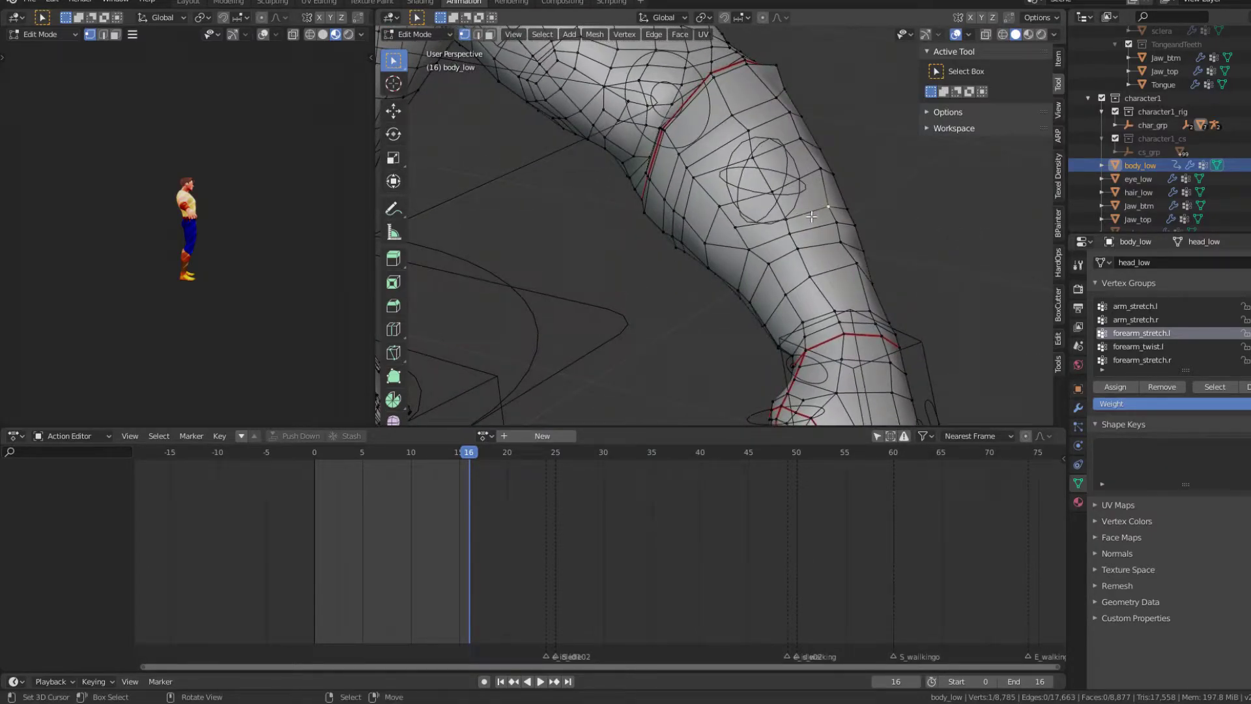
Select a run of edges across the left forearm and switch body_low to Weight Paint mode.
{"action": "key", "text": "alt+a"}
{"action": "key", "text": "alt+a"}
{"action": "key", "text": "ctrl+Tab"}
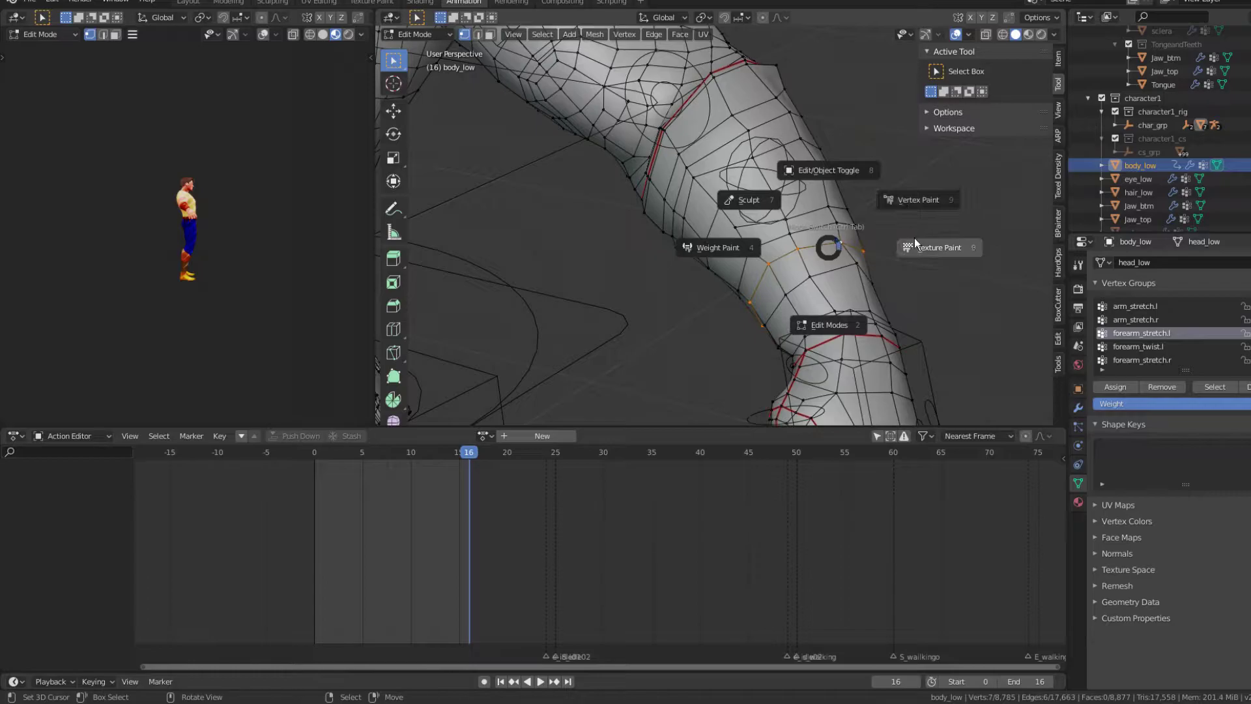
{"action": "left_click", "coordinate": [723, 248]}
{"action": "middle_click_drag", "start_coordinate": [763, 252], "coordinate": [724, 254]}
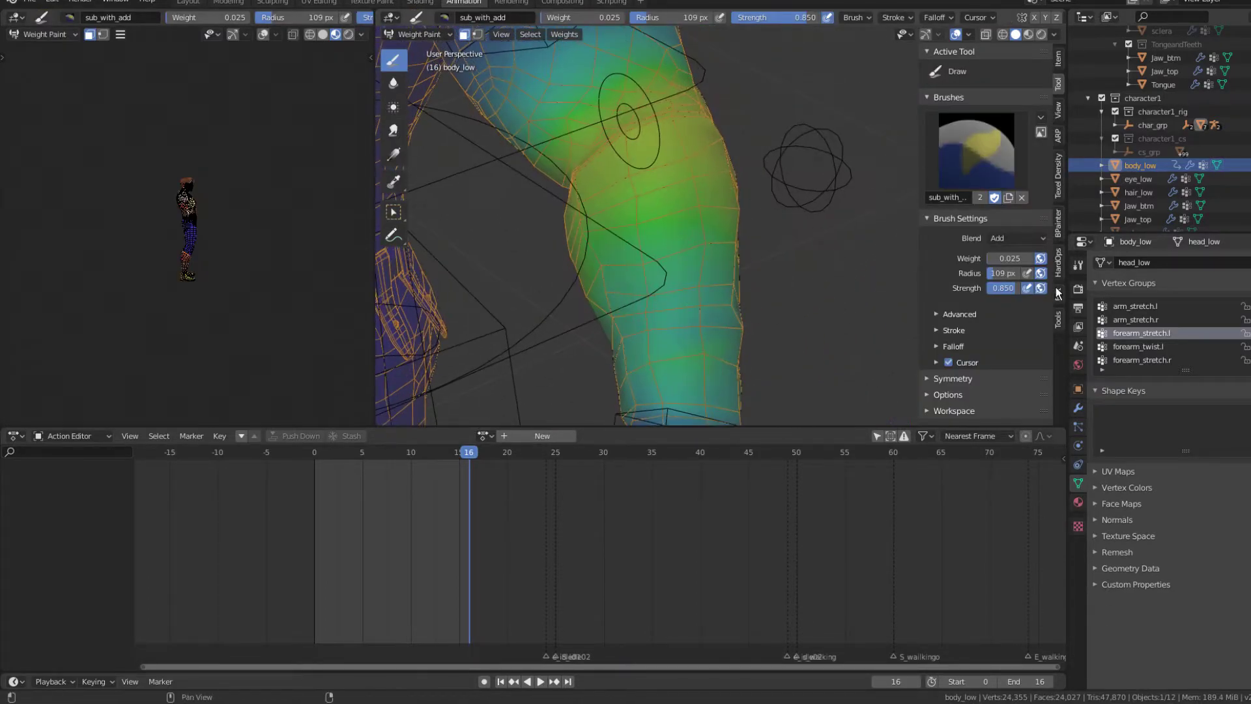
Show the arm_stretch.l vertex group and examine its weights around the left elbow.
{"action": "scroll", "coordinate": [1125, 322], "scroll_direction": "up", "scroll_amount": 1}
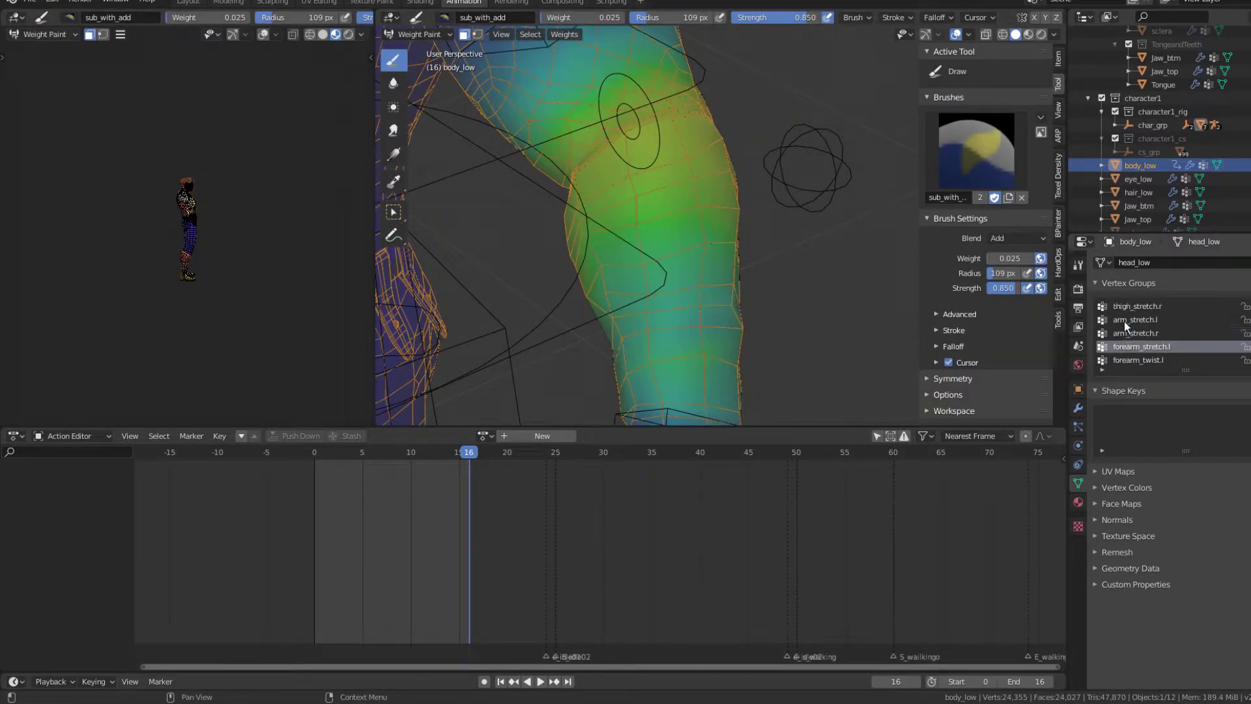
{"action": "left_click", "coordinate": [1124, 322]}
{"action": "scroll", "coordinate": [728, 202], "scroll_direction": "down", "scroll_amount": 1}
{"action": "middle_click_drag", "start_coordinate": [728, 200], "coordinate": [670, 280]}
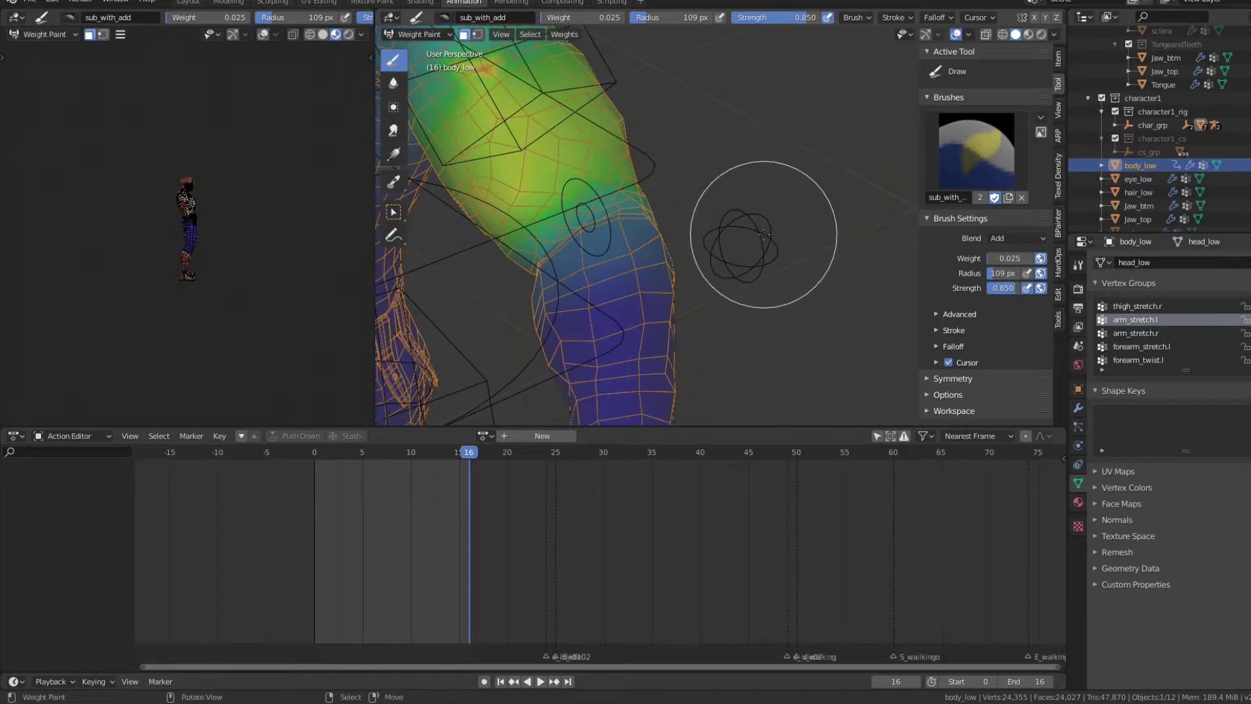
{"action": "middle_click_drag", "start_coordinate": [732, 209], "coordinate": [642, 177]}
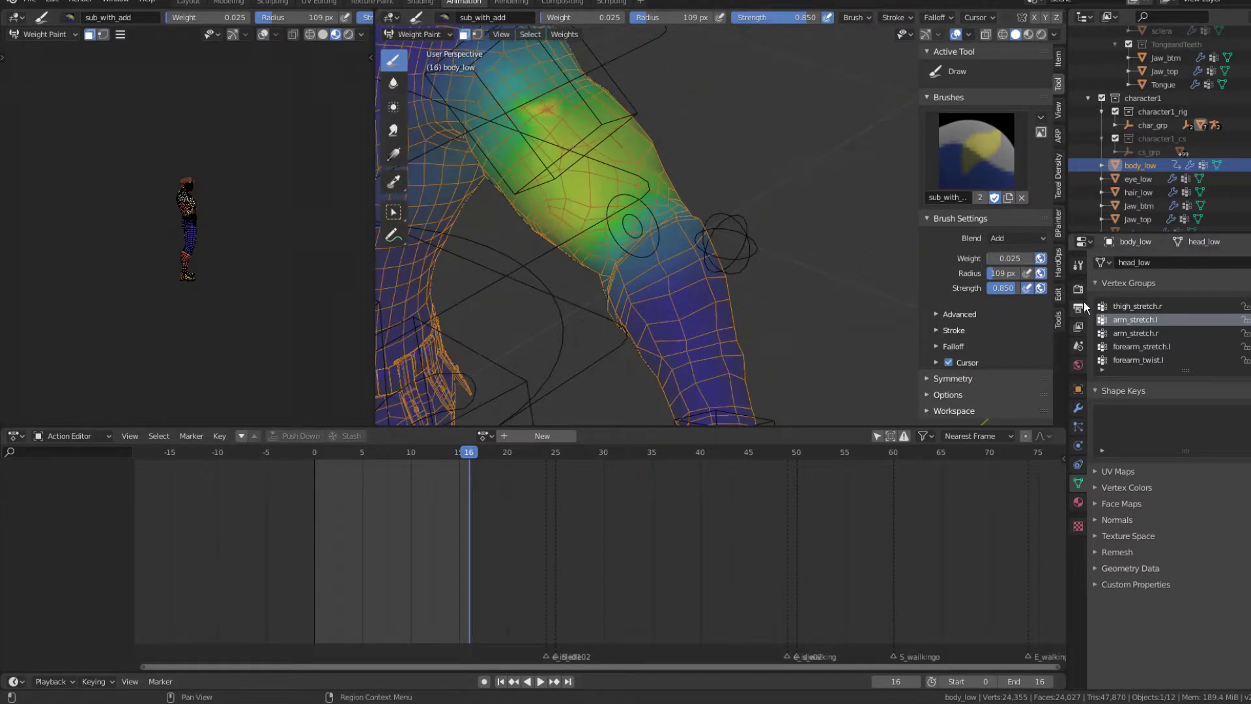
Compare the arm_stretch.r weights on the right arm with the neighbouring vertex groups.
{"action": "left_click", "coordinate": [1136, 337]}
{"action": "scroll", "coordinate": [782, 237], "scroll_direction": "down", "scroll_amount": 5}
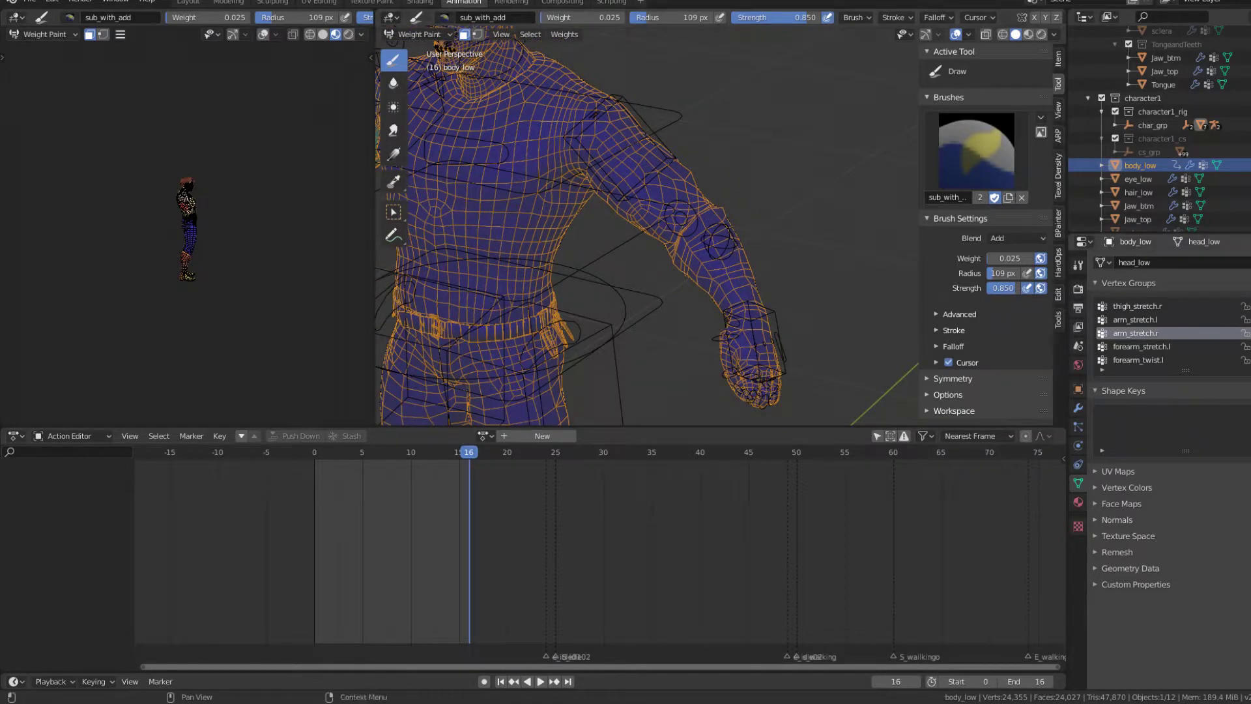
{"action": "left_click", "coordinate": [1248, 333]}
{"action": "left_click", "coordinate": [1232, 357]}
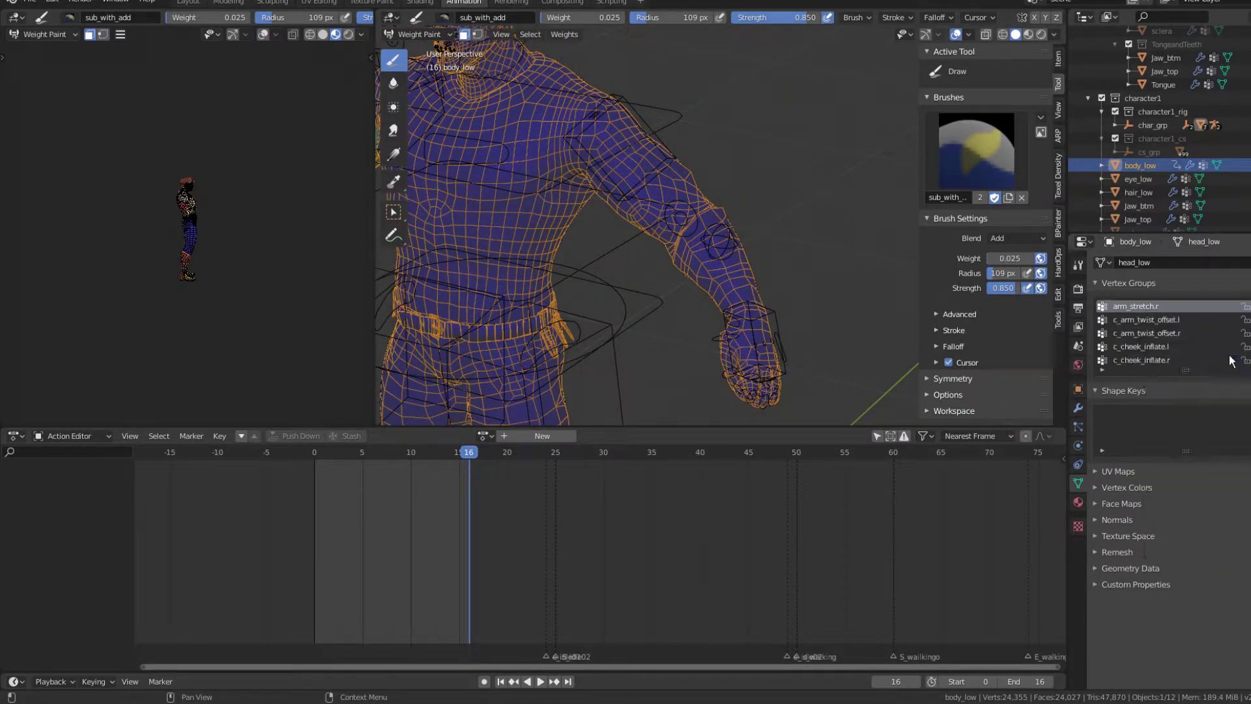
{"action": "scroll", "coordinate": [700, 291], "scroll_direction": "down", "scroll_amount": 2}
{"action": "middle_click_drag", "start_coordinate": [698, 291], "coordinate": [924, 276]}
{"action": "scroll", "coordinate": [1150, 327], "scroll_direction": "up", "scroll_amount": 1}
{"action": "scroll", "coordinate": [1150, 327], "scroll_direction": "down", "scroll_amount": 1, "text": "ctrl"}
{"action": "scroll", "coordinate": [1150, 327], "scroll_direction": "up", "scroll_amount": 2, "text": "ctrl"}
{"action": "scroll", "coordinate": [1148, 326], "scroll_direction": "down", "scroll_amount": 1, "text": "ctrl"}
{"action": "scroll", "coordinate": [1149, 326], "scroll_direction": "up", "scroll_amount": 1, "text": "ctrl"}
{"action": "scroll", "coordinate": [1149, 327], "scroll_direction": "down", "scroll_amount": 1, "text": "ctrl"}
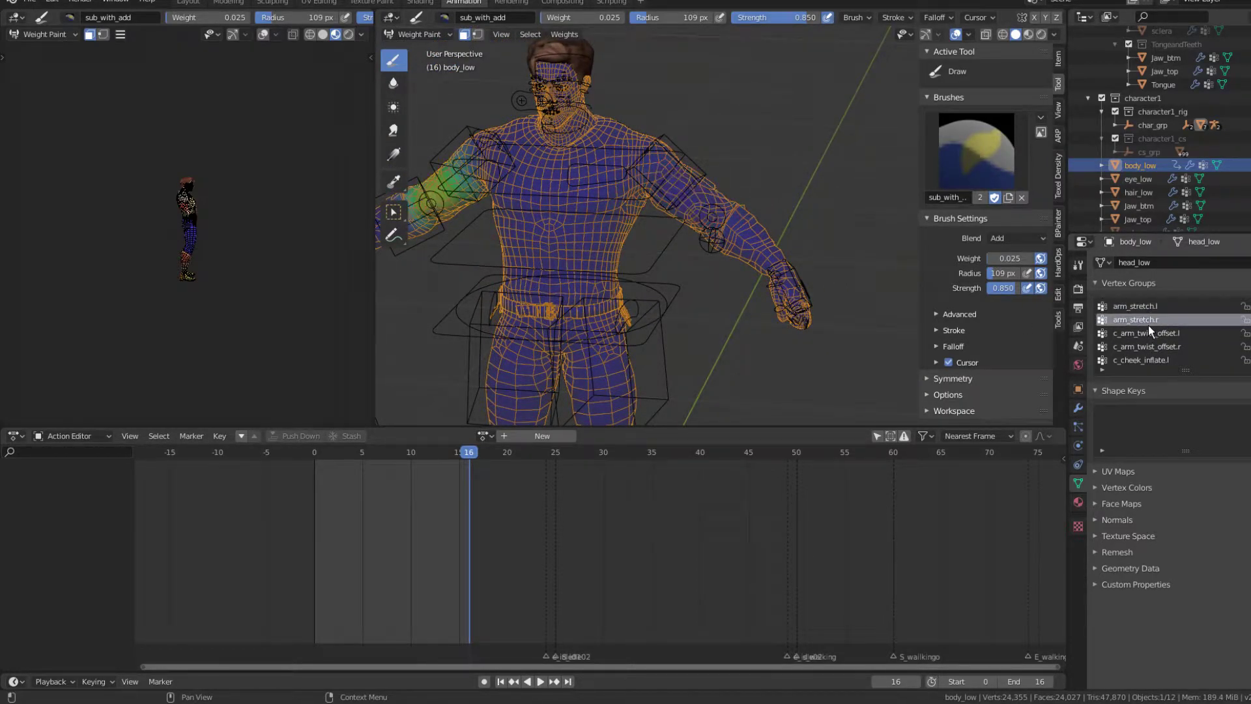
{"action": "scroll", "coordinate": [671, 215], "scroll_direction": "up", "scroll_amount": 2}
{"action": "middle_click_drag", "start_coordinate": [682, 223], "coordinate": [757, 232]}
{"action": "scroll", "coordinate": [764, 226], "scroll_direction": "down", "scroll_amount": 1}
{"action": "scroll", "coordinate": [633, 247], "scroll_direction": "up", "scroll_amount": 2}
{"action": "scroll", "coordinate": [697, 249], "scroll_direction": "down", "scroll_amount": 4}
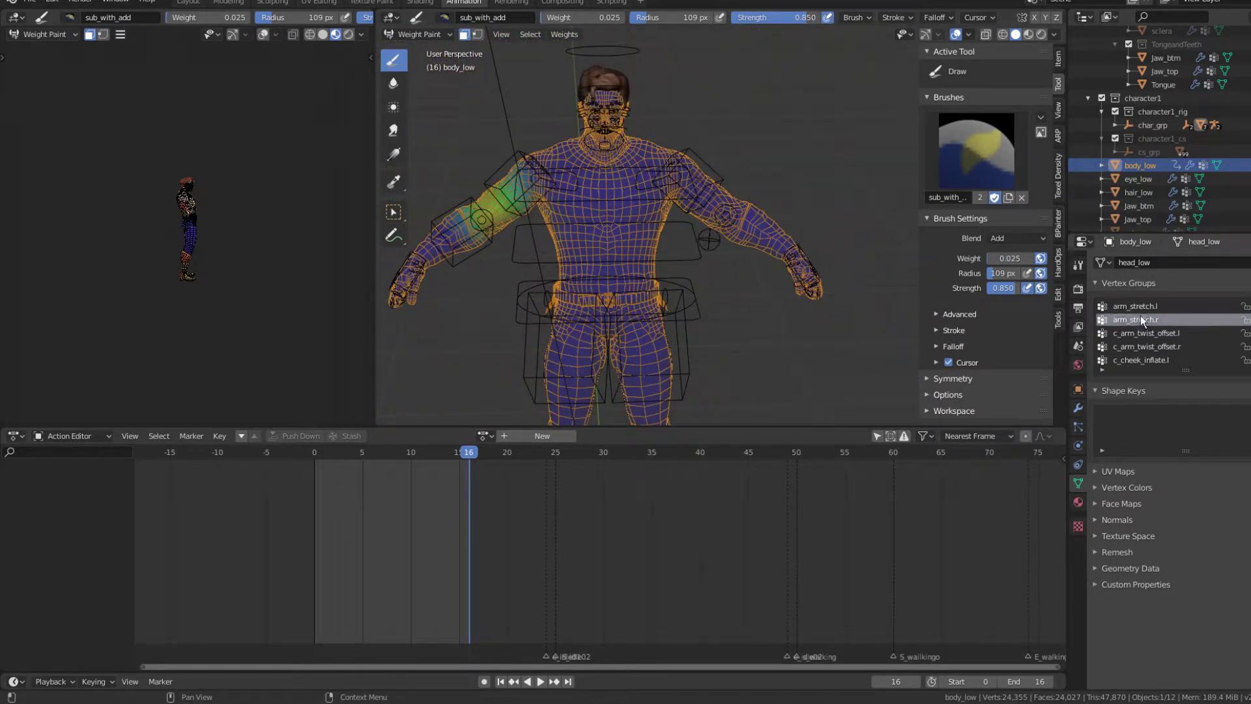
Go through body_low's vertex groups from arm_stretch.r onward and show the weights of forearm_stretch.l.
{"action": "scroll", "coordinate": [1159, 322], "scroll_direction": "down", "scroll_amount": 3, "text": "ctrl"}
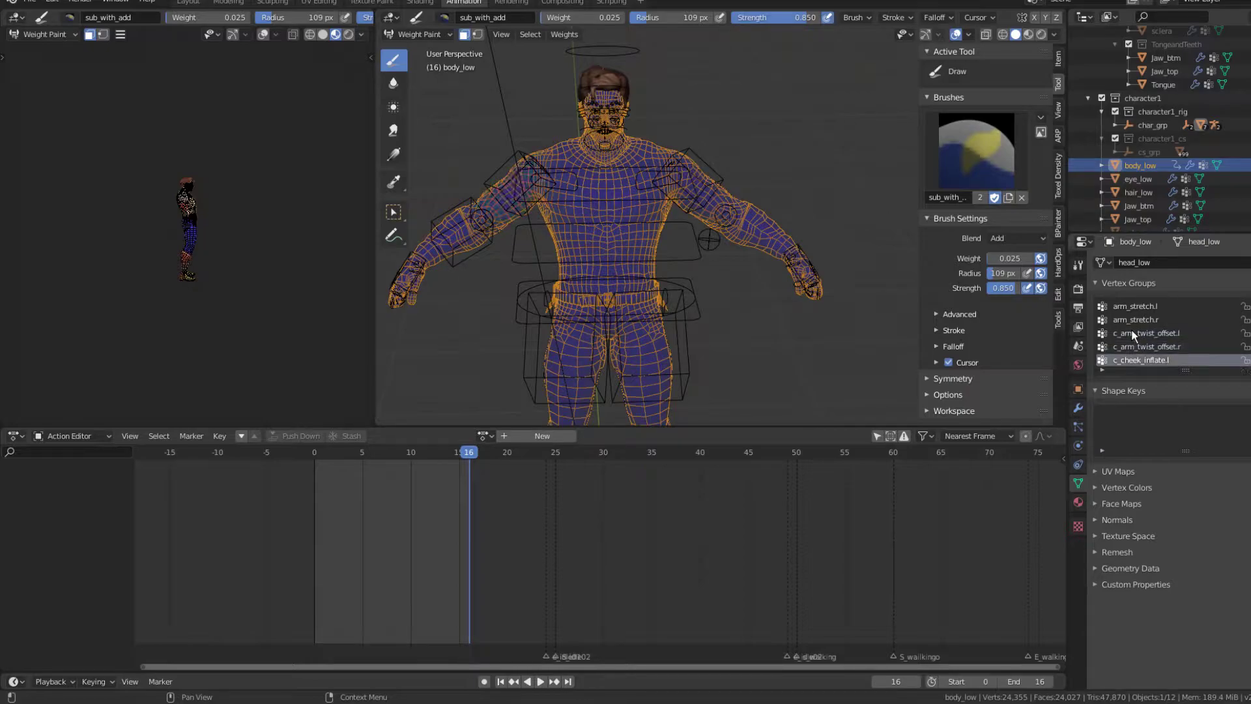
{"action": "scroll", "coordinate": [1177, 346], "scroll_direction": "down", "scroll_amount": 3, "text": "ctrl"}
{"action": "scroll", "coordinate": [1176, 337], "scroll_direction": "down", "scroll_amount": 2}
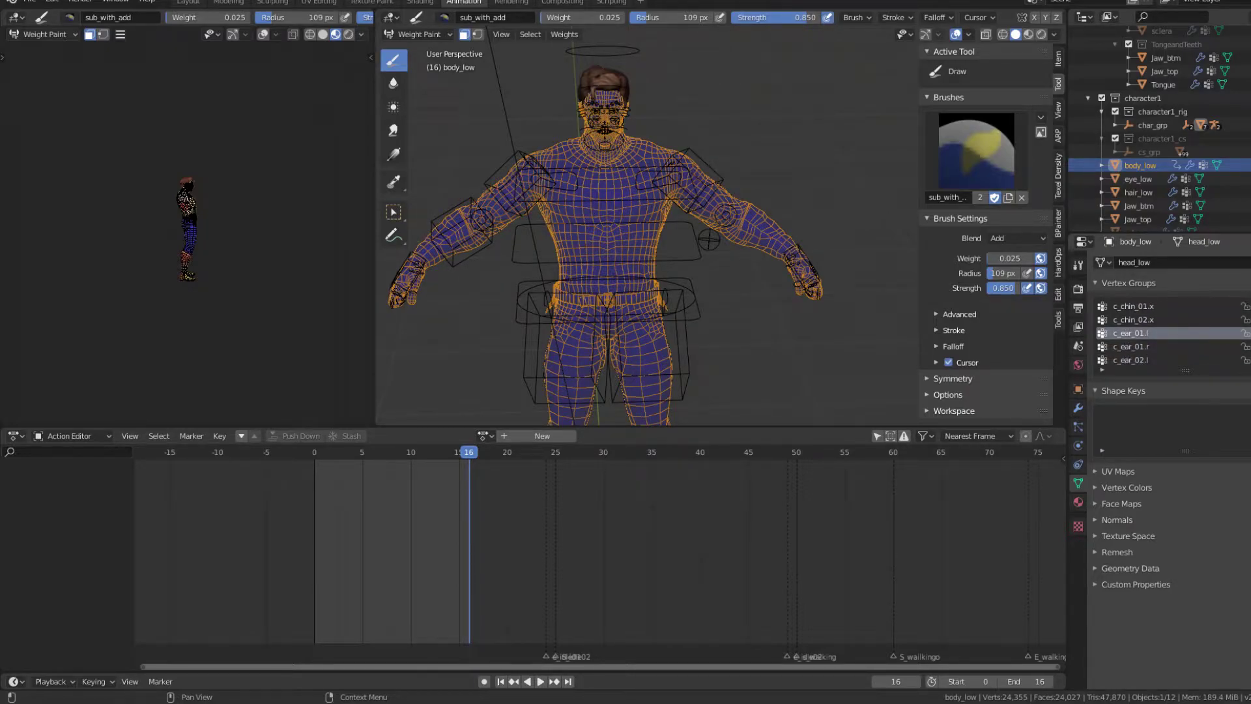
{"action": "scroll", "coordinate": [1174, 356], "scroll_direction": "down", "scroll_amount": 2, "text": "ctrl"}
{"action": "scroll", "coordinate": [1173, 356], "scroll_direction": "up", "scroll_amount": 13, "text": "ctrl"}
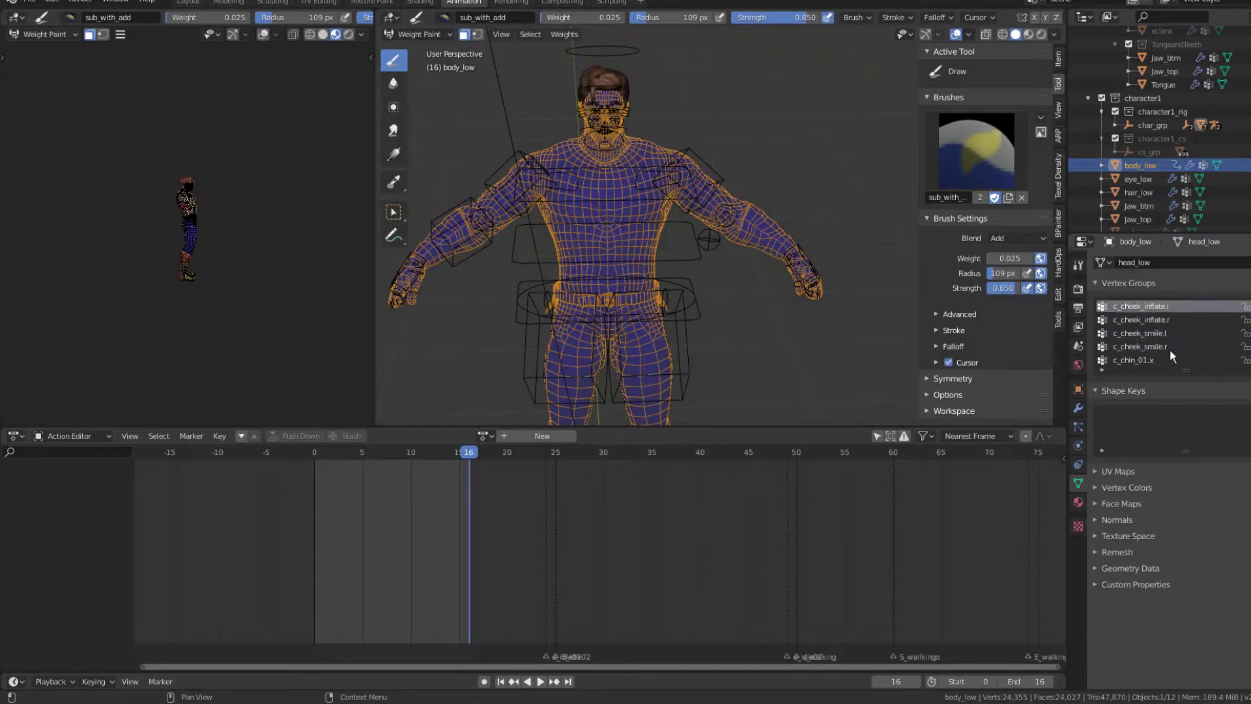
{"action": "scroll", "coordinate": [1168, 350], "scroll_direction": "down", "scroll_amount": 15, "text": "ctrl"}
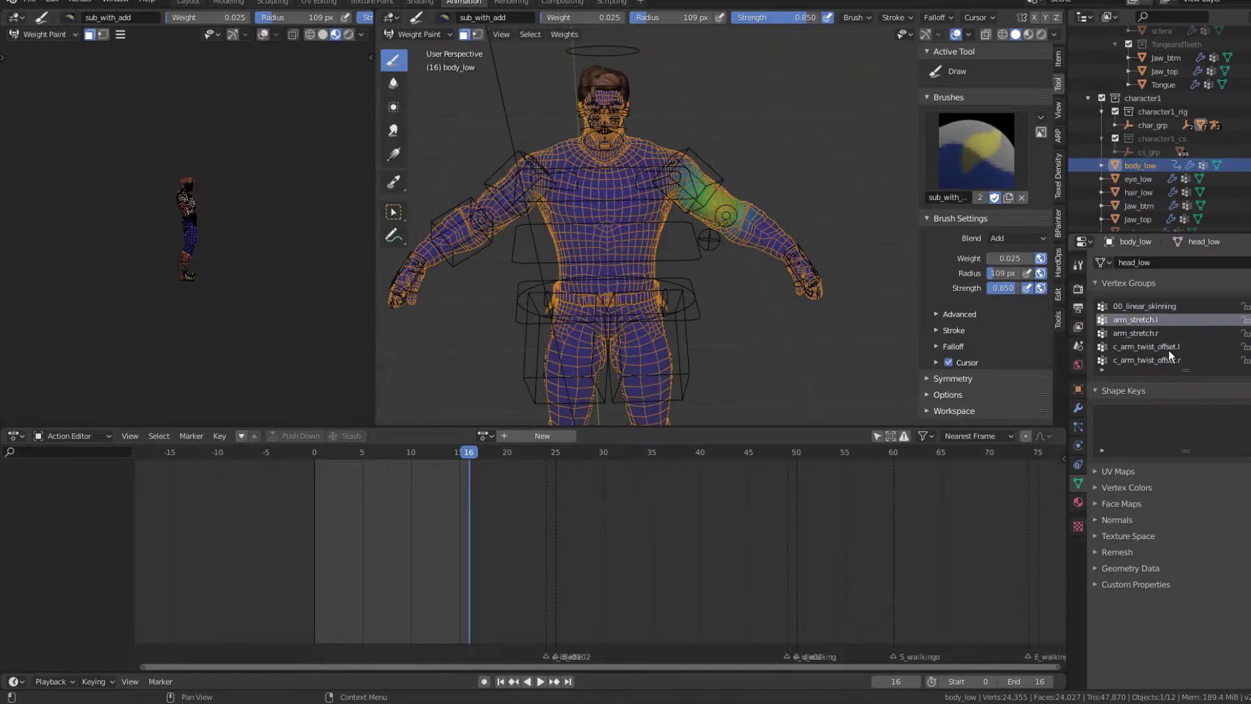
{"action": "scroll", "coordinate": [1168, 350], "scroll_direction": "down", "scroll_amount": 20, "text": "ctrl"}
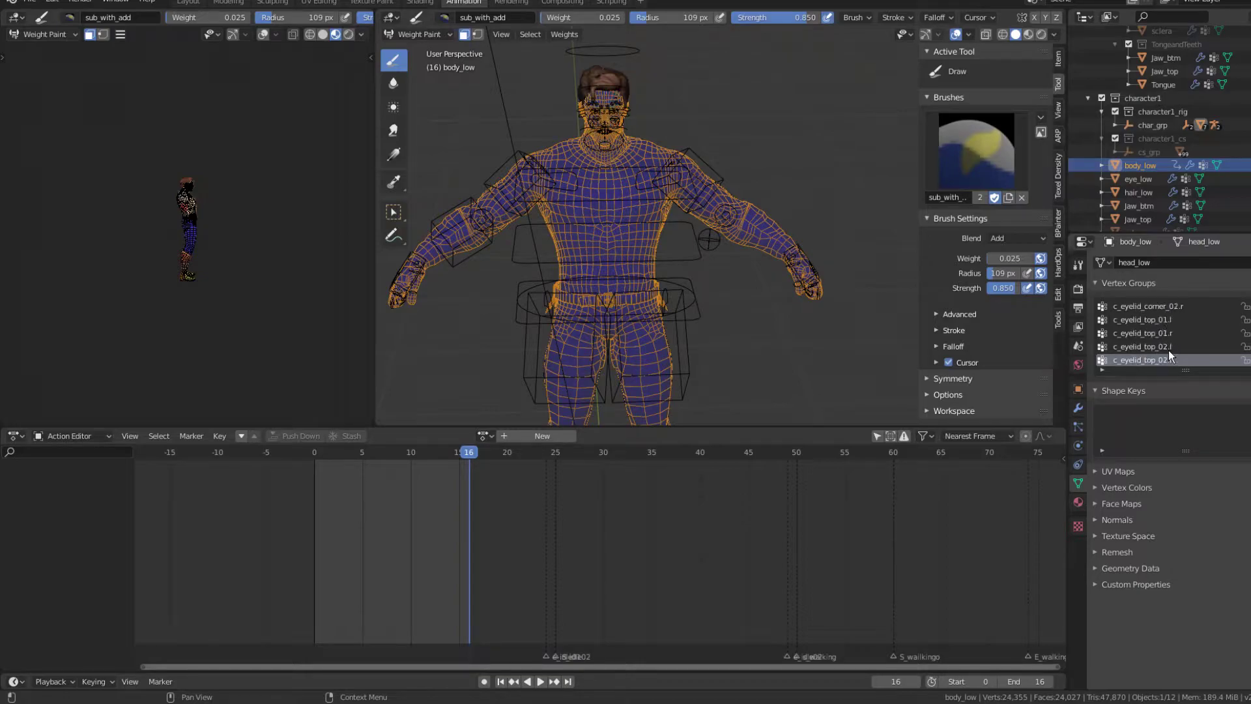
{"action": "scroll", "coordinate": [1168, 350], "scroll_direction": "down", "scroll_amount": 15, "text": "ctrl"}
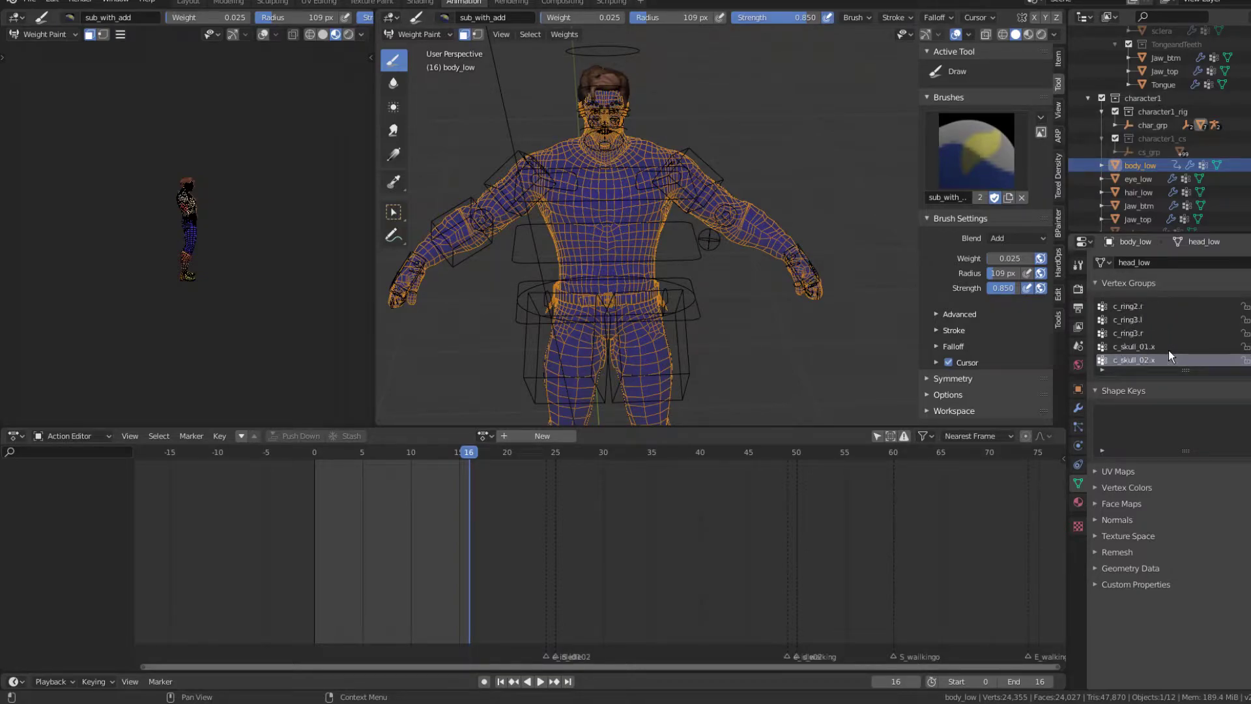
{"action": "scroll", "coordinate": [1168, 350], "scroll_direction": "down", "scroll_amount": 15, "text": "ctrl"}
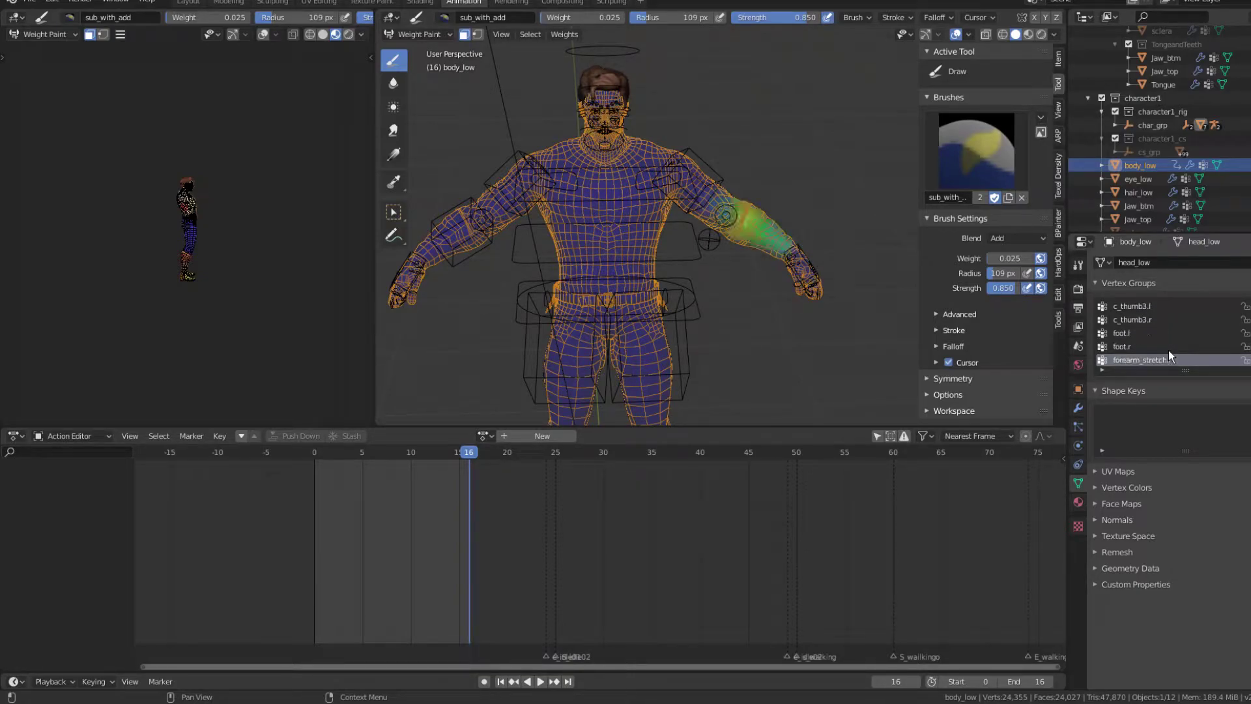
{"action": "scroll", "coordinate": [1168, 350], "scroll_direction": "up", "scroll_amount": 2, "text": "ctrl"}
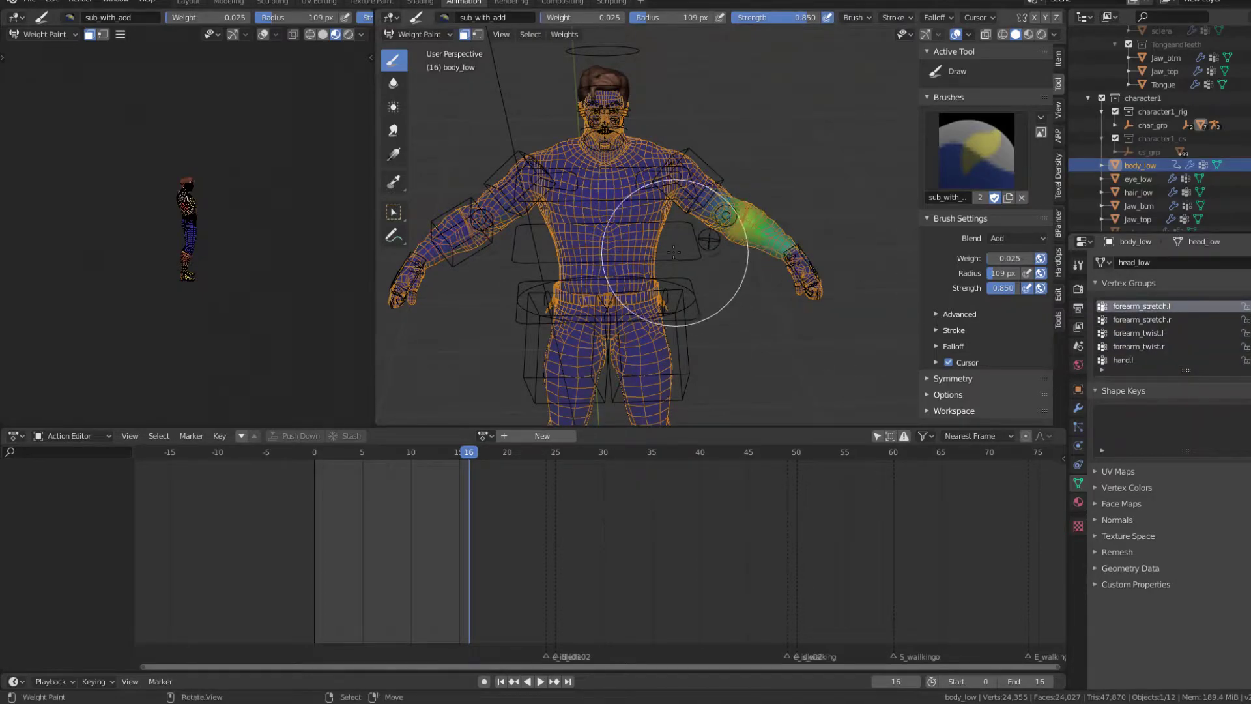
Examine the forearm_stretch.l weights closely around the left elbow, forearm and wrist.
{"action": "scroll", "coordinate": [681, 251], "scroll_direction": "up", "scroll_amount": 5}
{"action": "mouse_move", "coordinate": [710, 229]}
{"action": "middle_mouse_down"}
{"action": "mouse_move", "coordinate": [652, 250]}
{"action": "mouse_move", "coordinate": [634, 238]}
{"action": "mouse_move", "coordinate": [692, 231]}
{"action": "middle_mouse_up"}
{"action": "scroll", "coordinate": [634, 238], "scroll_direction": "up", "scroll_amount": 3}
{"action": "scroll", "coordinate": [692, 231], "scroll_direction": "down", "scroll_amount": 5}
{"action": "middle_click_drag", "start_coordinate": [748, 301], "coordinate": [850, 294]}
{"action": "mouse_move", "coordinate": [549, 110]}
{"action": "middle_mouse_down"}
{"action": "mouse_move", "coordinate": [736, 213]}
{"action": "mouse_move", "coordinate": [598, 90]}
{"action": "middle_mouse_up"}
{"action": "scroll", "coordinate": [736, 214], "scroll_direction": "up", "scroll_amount": 2}
Return body_low to Object Mode and select the character's rig.
{"action": "left_click", "coordinate": [417, 34]}
{"action": "left_click", "coordinate": [426, 51]}
{"action": "left_click", "coordinate": [721, 266]}
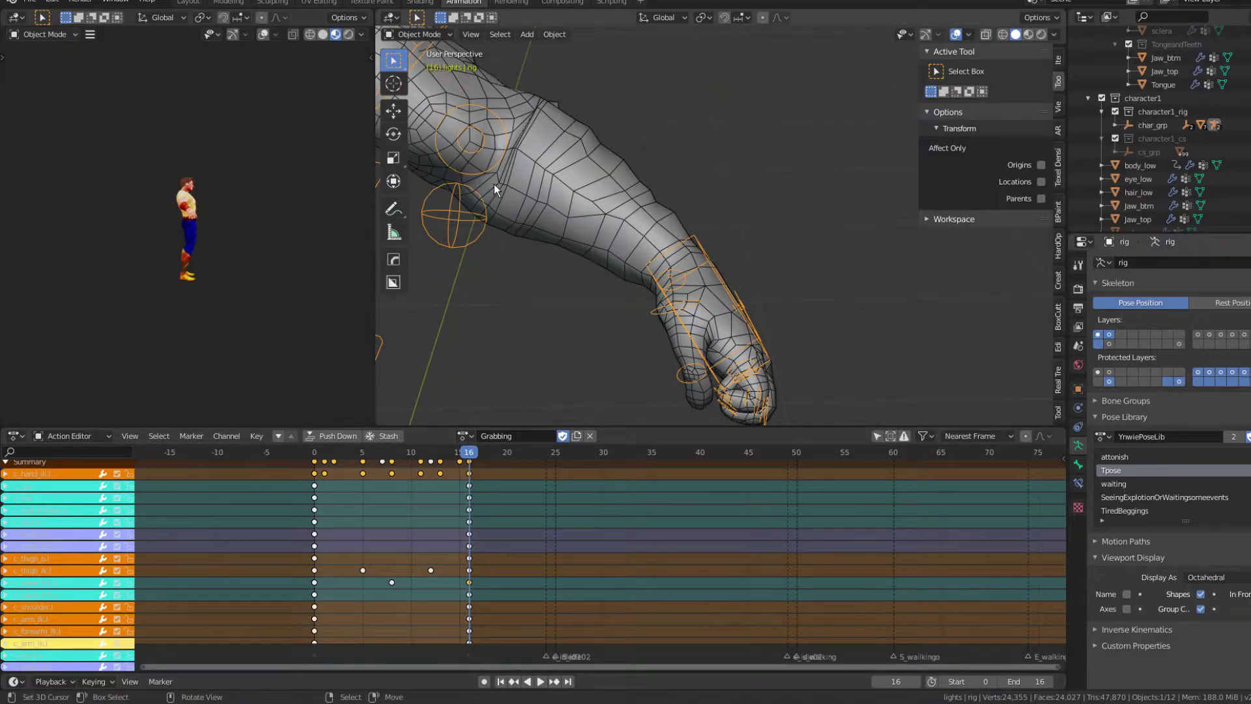
{"action": "key", "text": "Tab"}
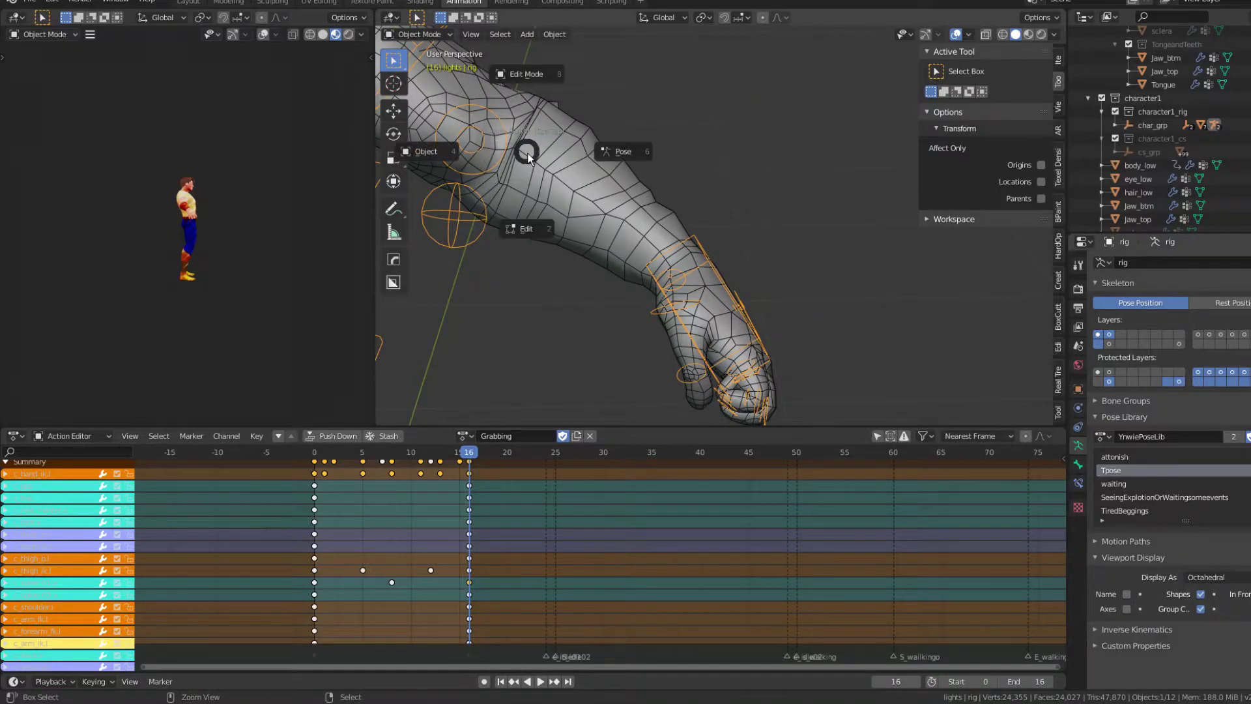
{"action": "left_click", "coordinate": [609, 157]}
{"action": "left_click", "coordinate": [420, 35]}
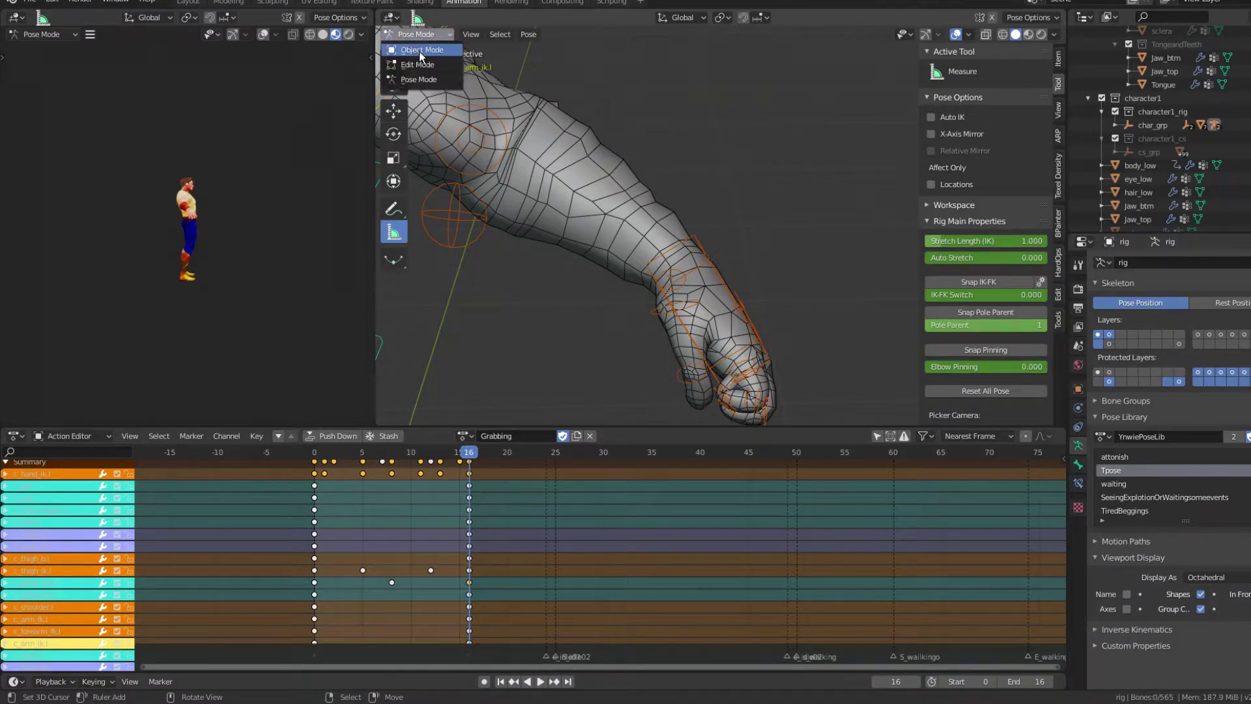
{"action": "left_click", "coordinate": [420, 52]}
Select body_low together with the rig as the active object and switch to Pose Mode.
{"action": "left_click", "coordinate": [581, 166]}
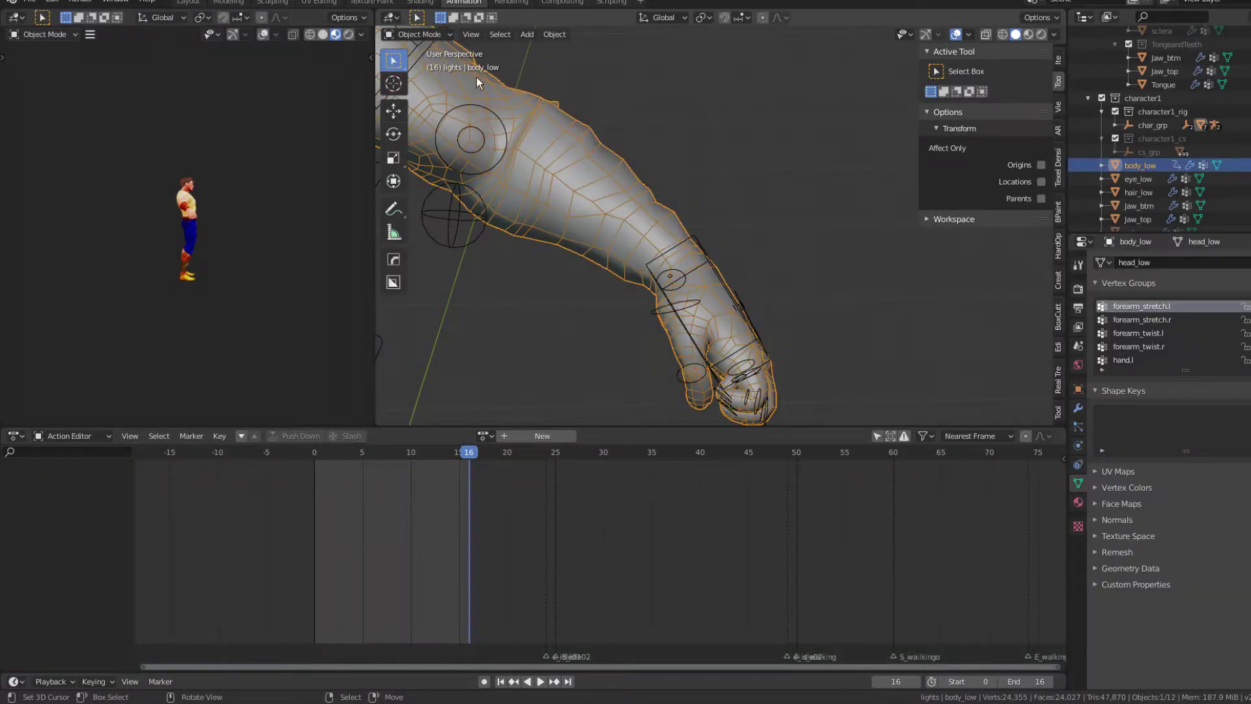
{"action": "left_click", "coordinate": [700, 251], "text": "shift"}
{"action": "key", "text": "ctrl+Tab"}
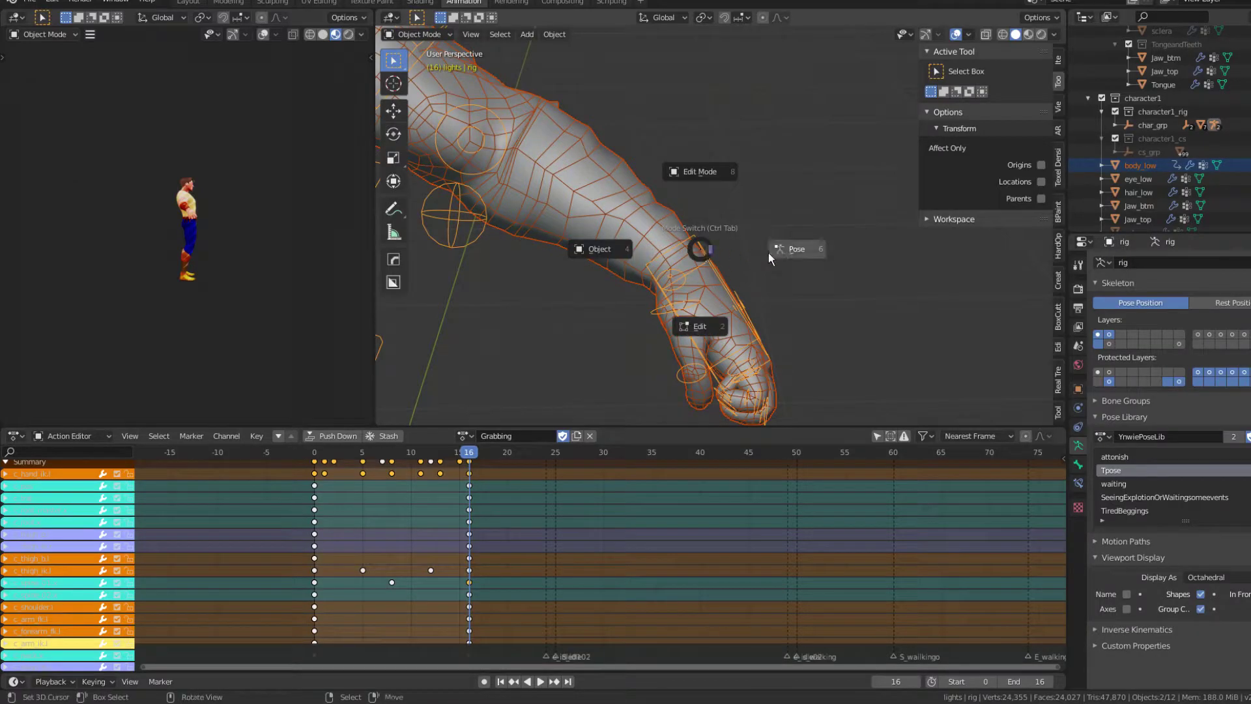
{"action": "left_click", "coordinate": [780, 252]}
Try to rotate the c_hand_ik.l control of the left hand and go back to Object Mode.
{"action": "left_click", "coordinate": [724, 261]}
{"action": "right_click", "coordinate": [716, 265]}
{"action": "key", "text": "r"}
{"action": "right_click", "coordinate": [720, 274]}
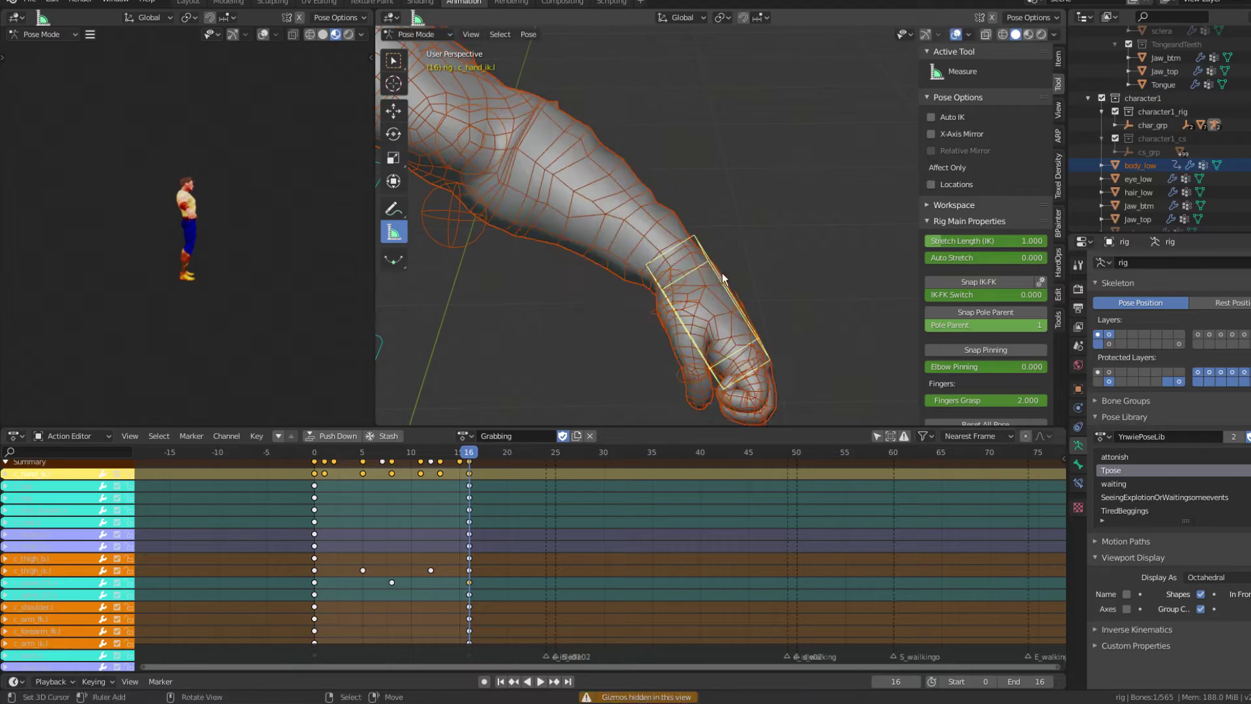
{"action": "left_click", "coordinate": [681, 261]}
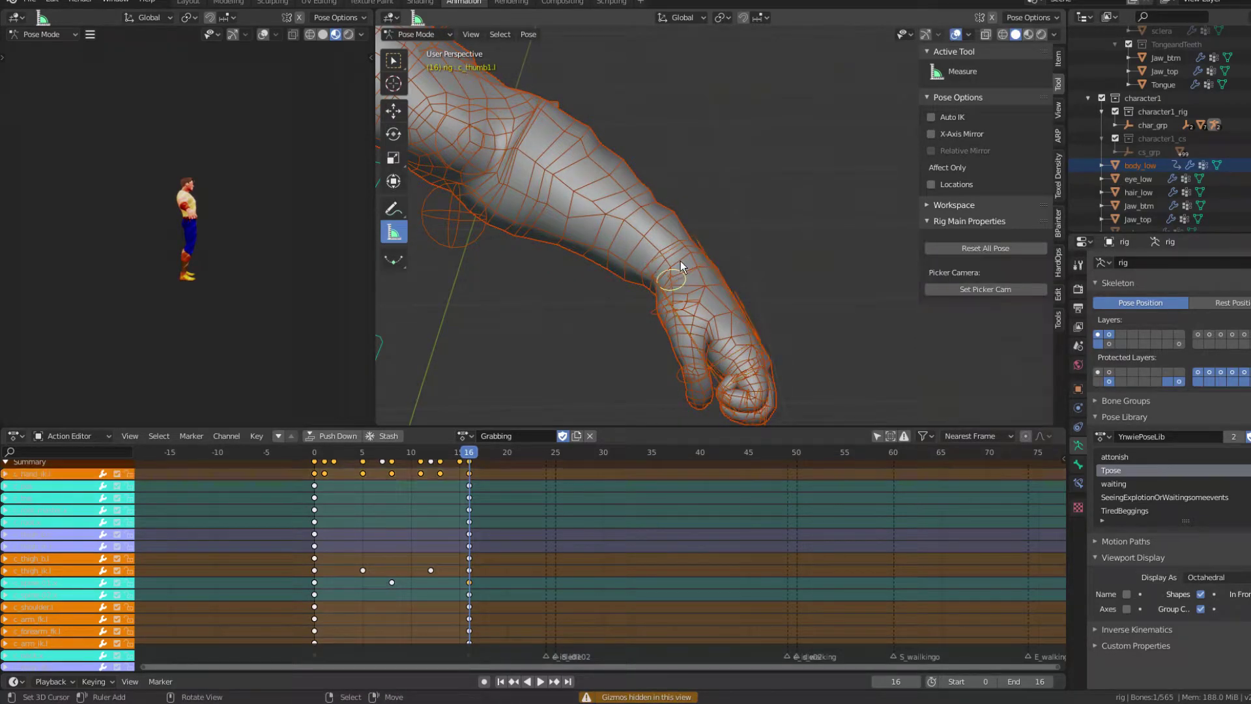
{"action": "left_click", "coordinate": [428, 34]}
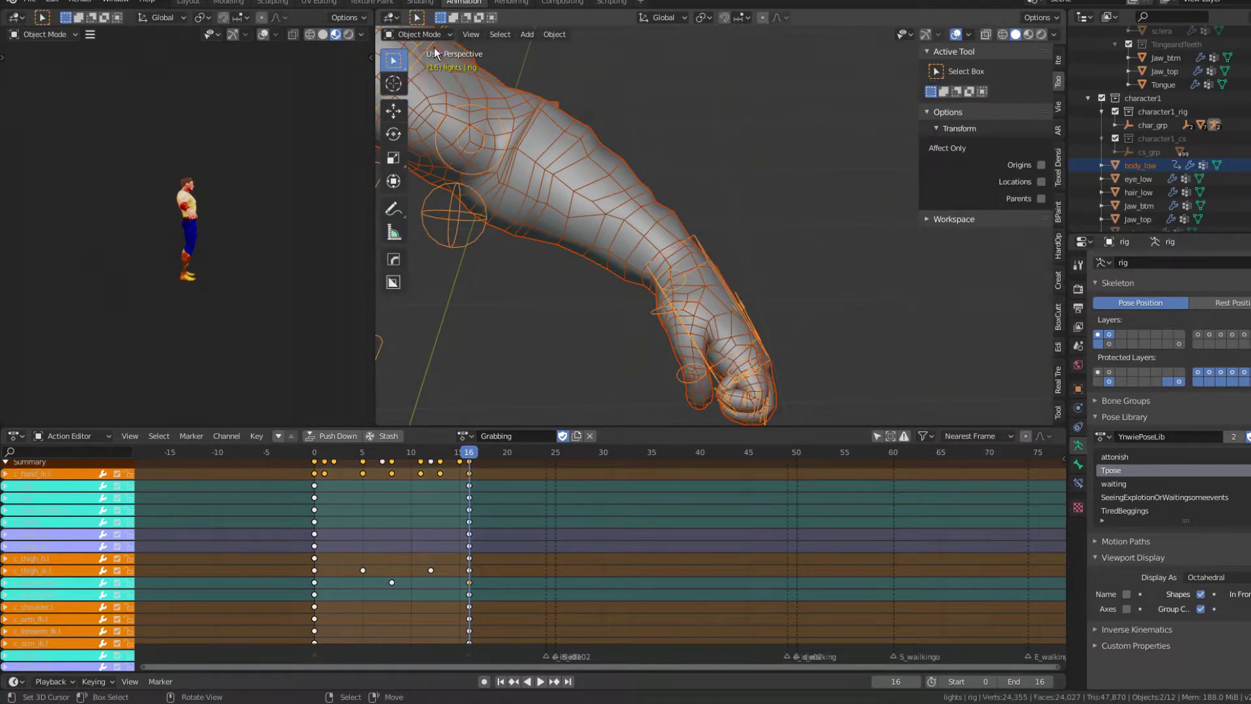
{"action": "left_click", "coordinate": [422, 50]}
Select the rig with body_low as the active object, enter Weight Paint mode and pick the c_hand_ik.l bone.
{"action": "left_click", "coordinate": [700, 247]}
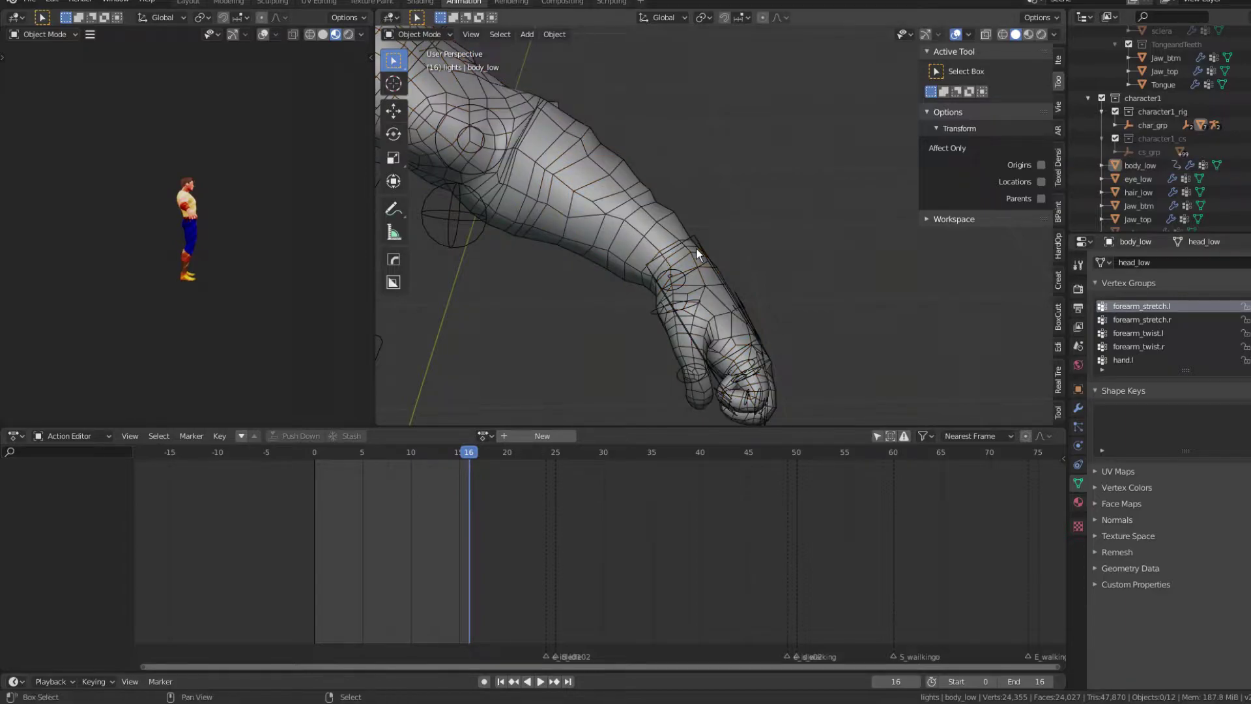
{"action": "left_click", "coordinate": [667, 231]}
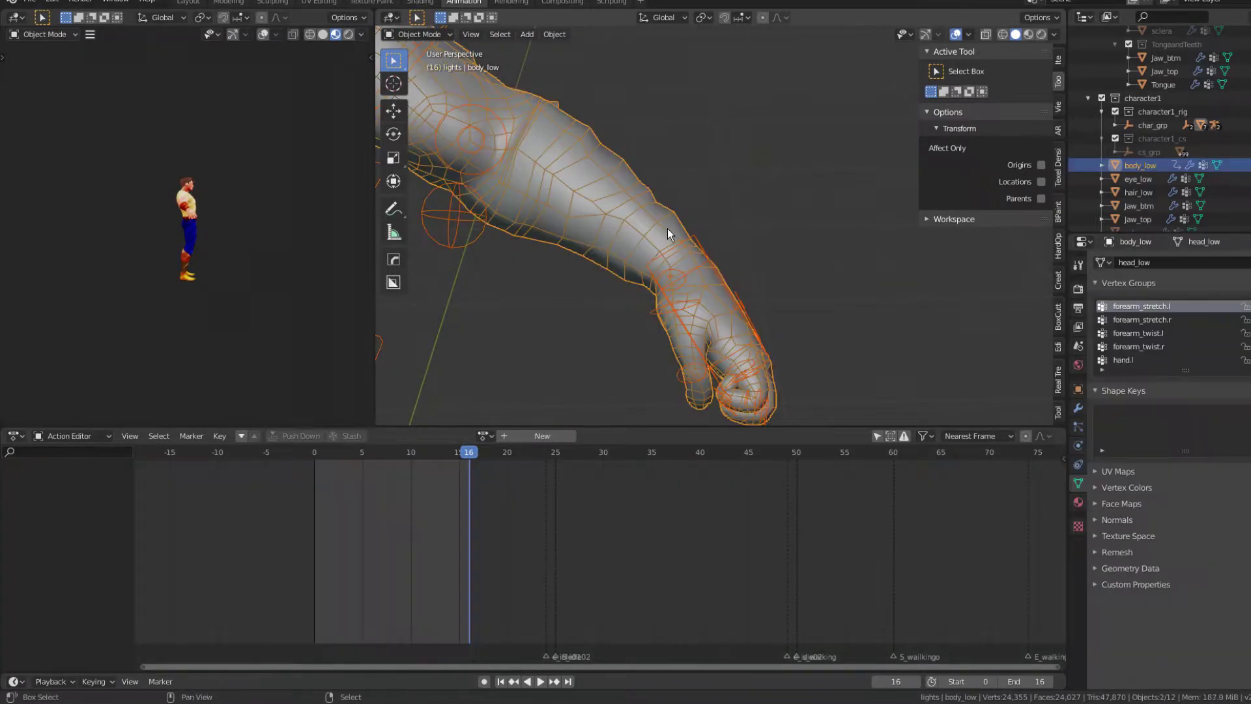
{"action": "key", "text": "ctrl+Tab"}
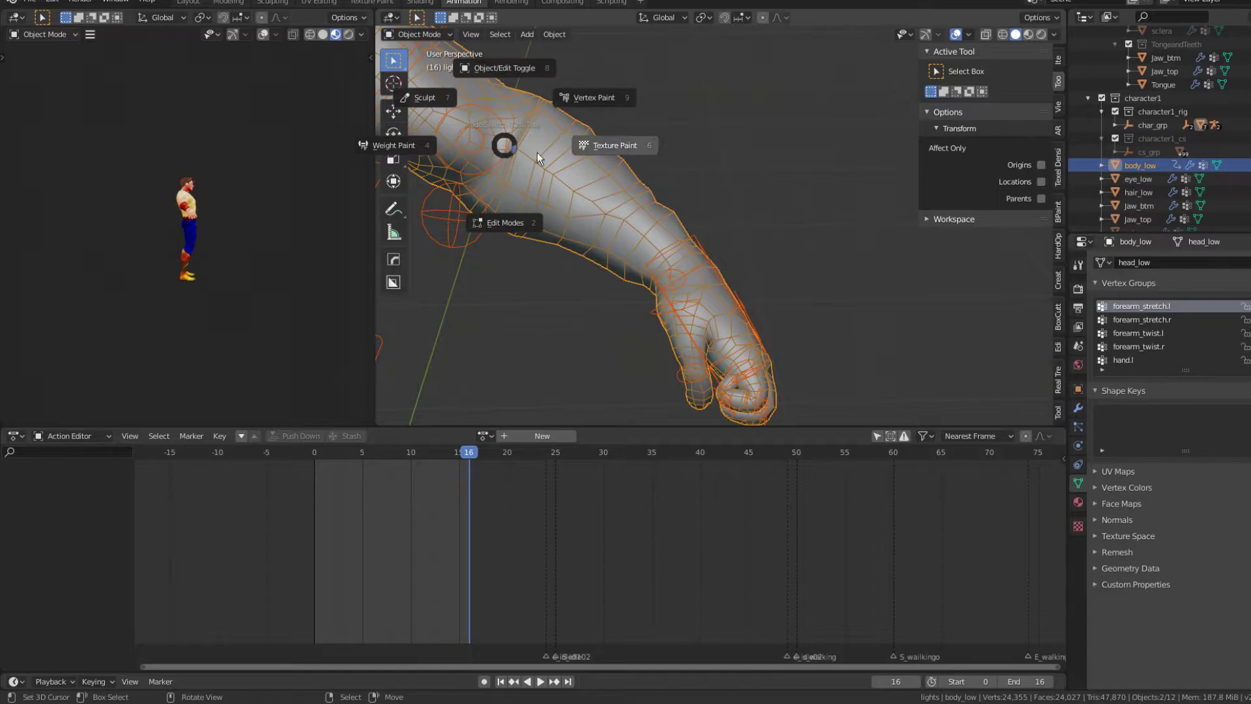
{"action": "left_click", "coordinate": [425, 148]}
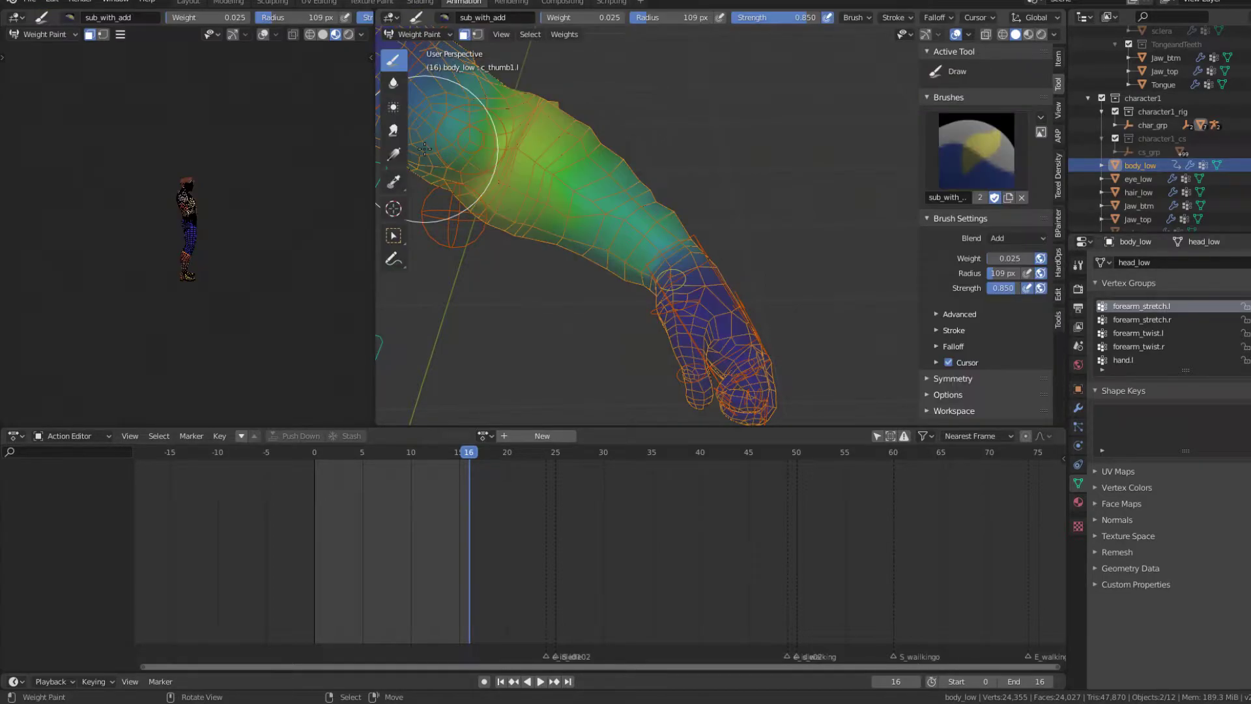
{"action": "left_click", "coordinate": [705, 248], "text": "ctrl"}
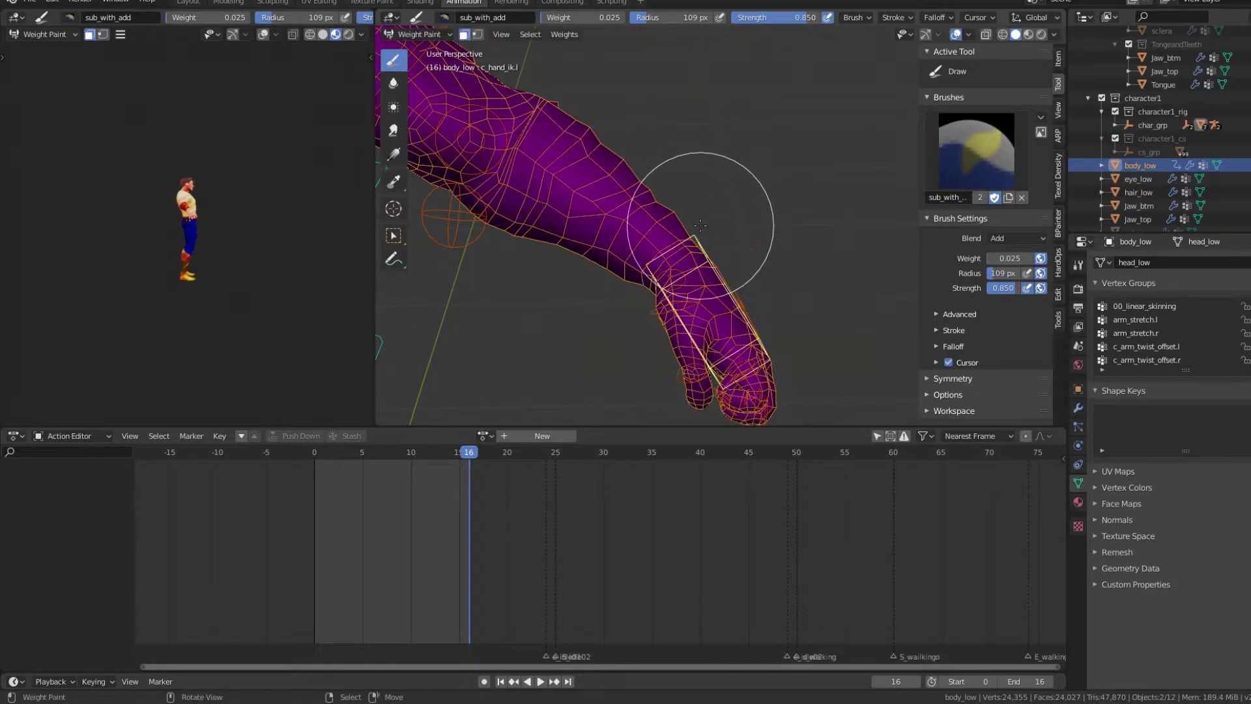
Compare the weights of 00_linear_skinning, arm_stretch.l and the neighbouring vertex groups on the left arm.
{"action": "left_click", "coordinate": [1120, 304]}
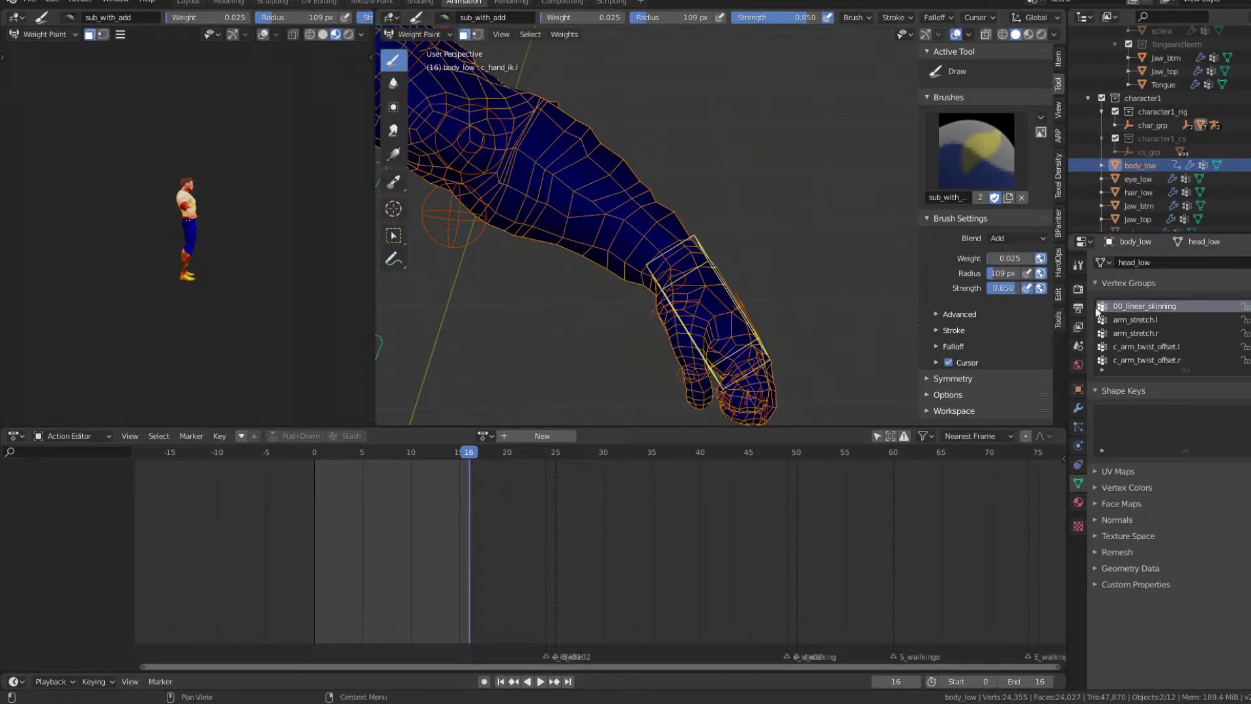
{"action": "left_click", "coordinate": [1134, 318]}
{"action": "scroll", "coordinate": [1123, 318], "scroll_direction": "down", "scroll_amount": 2, "text": "ctrl"}
{"action": "scroll", "coordinate": [1132, 320], "scroll_direction": "up", "scroll_amount": 3, "text": "ctrl"}
{"action": "scroll", "coordinate": [1132, 321], "scroll_direction": "down", "scroll_amount": 2, "text": "ctrl"}
{"action": "scroll", "coordinate": [1133, 320], "scroll_direction": "up", "scroll_amount": 1, "text": "ctrl"}
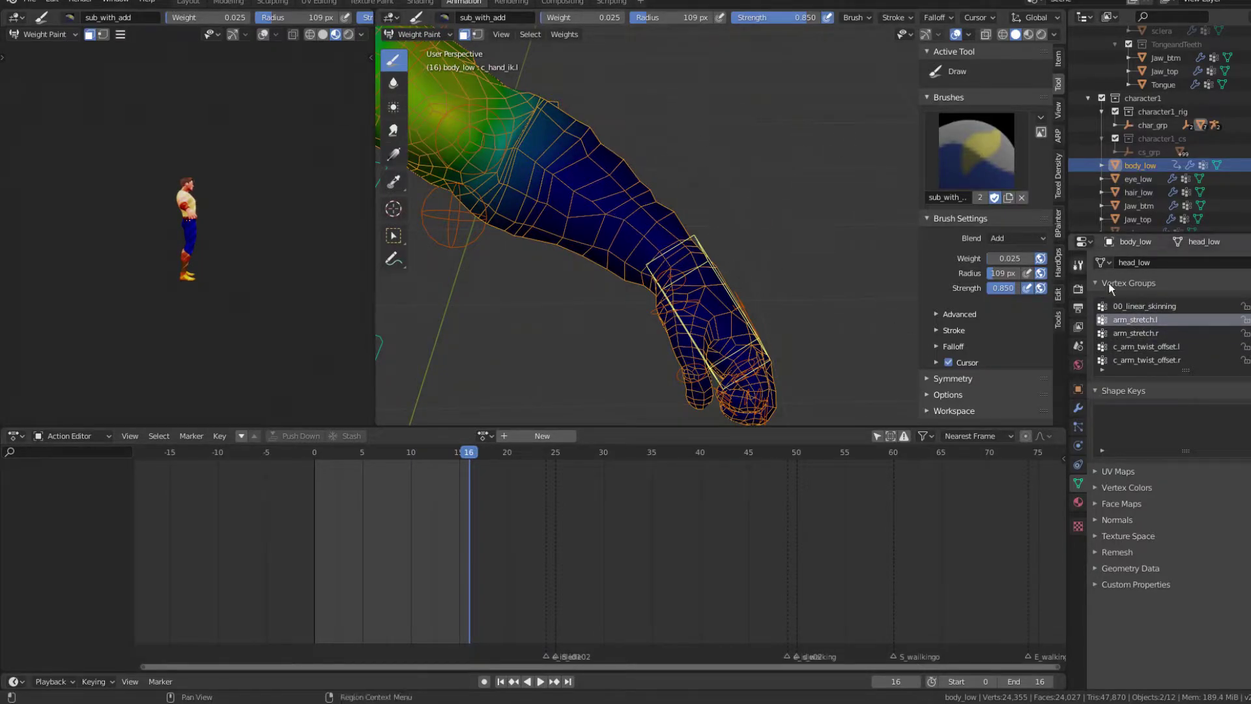
{"action": "key", "text": "Up"}
Go through the remaining vertex groups down the list and display forearm_stretch.l on the left forearm.
{"action": "scroll", "coordinate": [1160, 343], "scroll_direction": "down", "scroll_amount": 9, "text": "ctrl"}
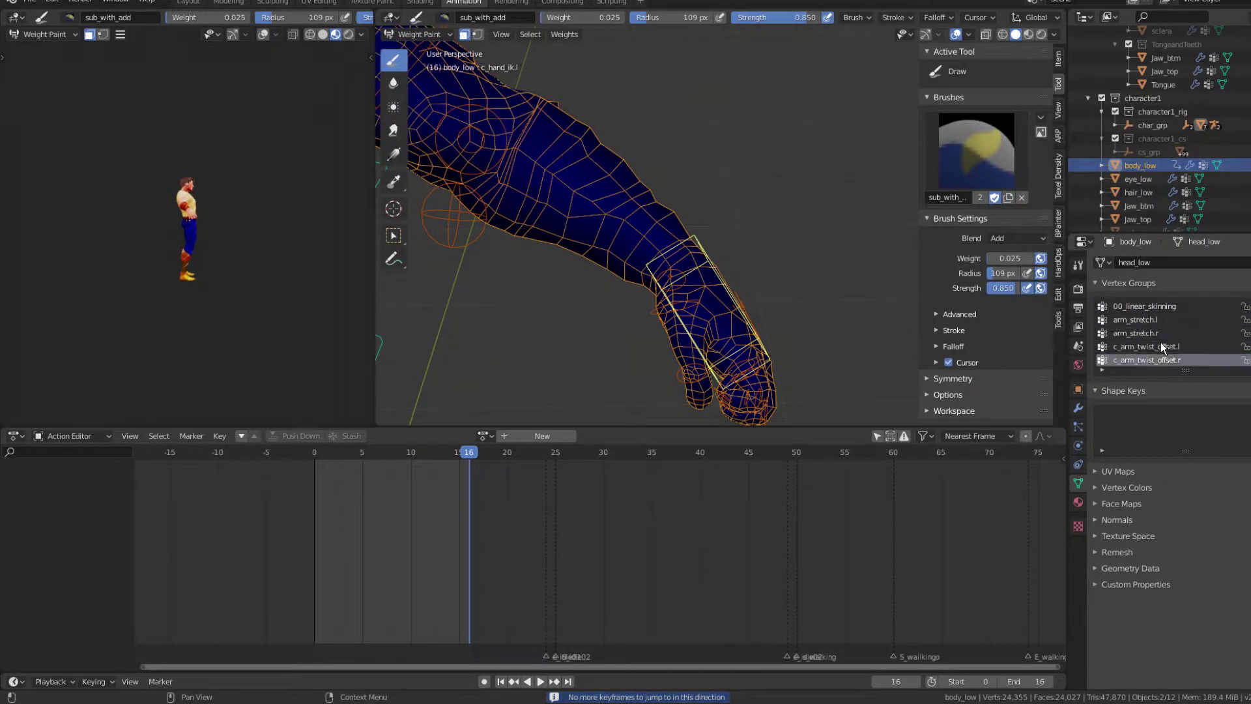
{"action": "scroll", "coordinate": [1161, 342], "scroll_direction": "down", "scroll_amount": 8, "text": "ctrl"}
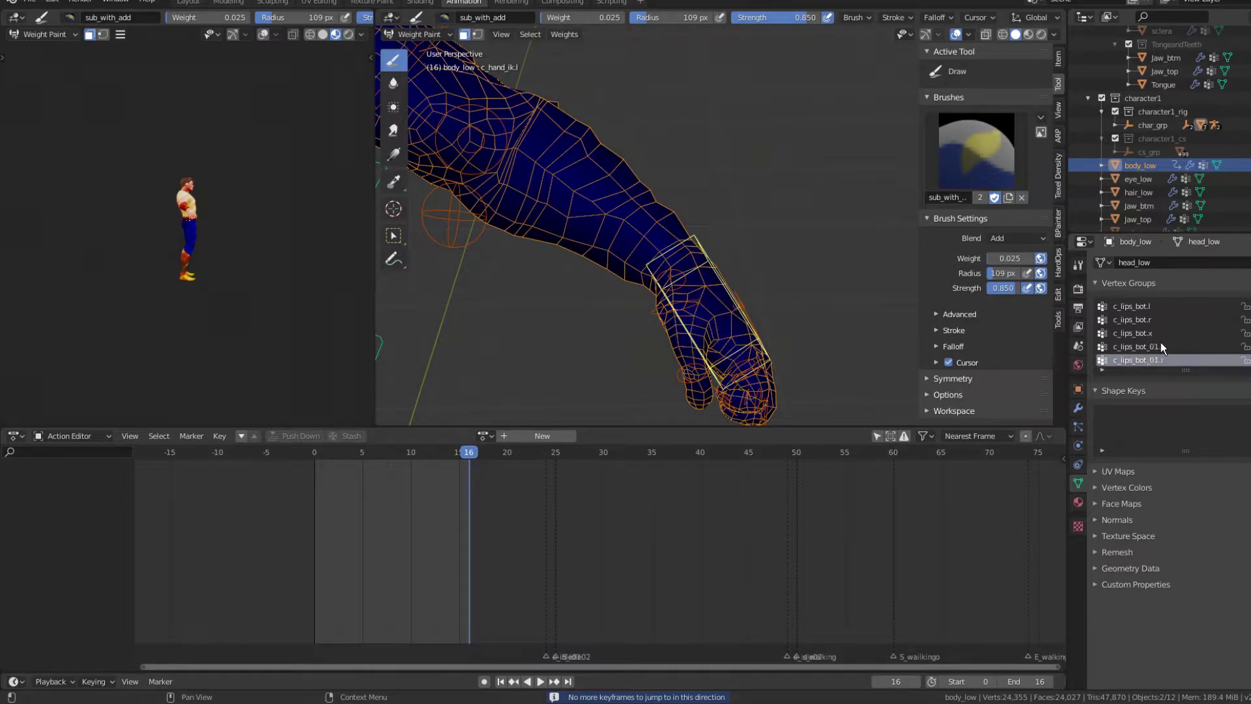
{"action": "scroll", "coordinate": [1160, 342], "scroll_direction": "down", "scroll_amount": 10, "text": "ctrl"}
{"action": "scroll", "coordinate": [1161, 342], "scroll_direction": "down", "scroll_amount": 2, "text": "ctrl"}
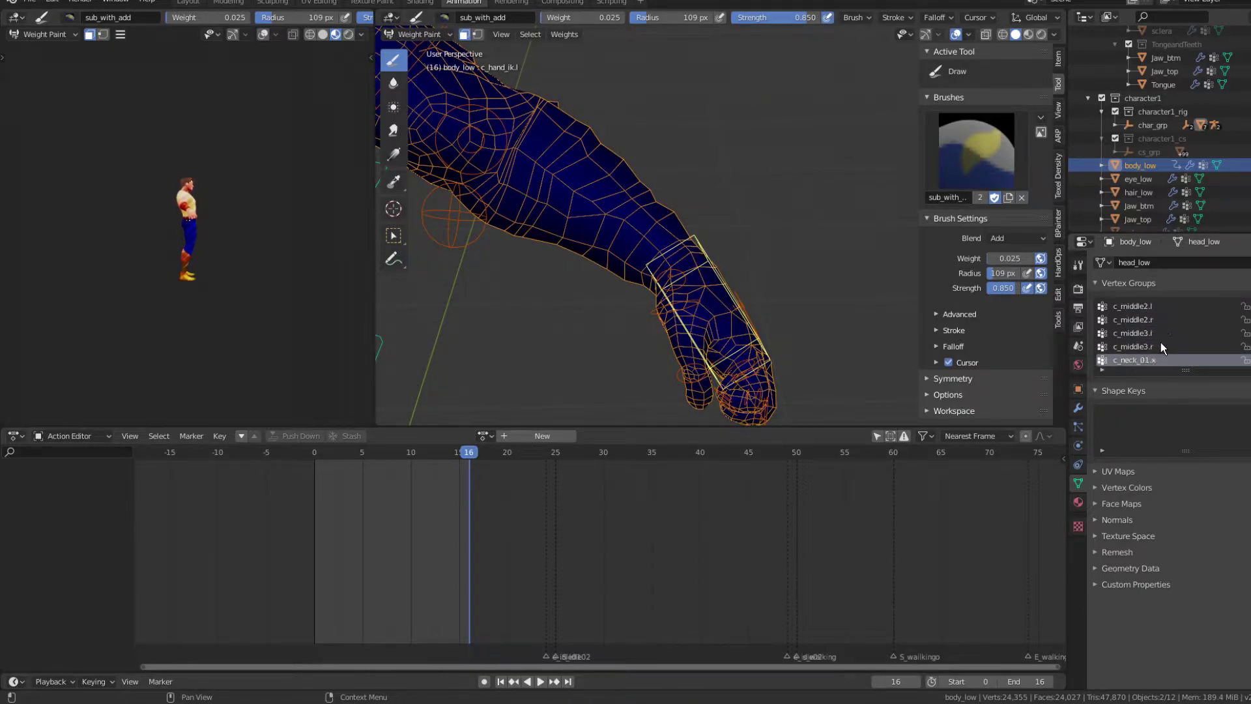
{"action": "scroll", "coordinate": [1160, 342], "scroll_direction": "down", "scroll_amount": 5, "text": "ctrl"}
{"action": "scroll", "coordinate": [1160, 343], "scroll_direction": "down", "scroll_amount": 15, "text": "ctrl"}
{"action": "scroll", "coordinate": [1160, 343], "scroll_direction": "down", "scroll_amount": 10, "text": "ctrl"}
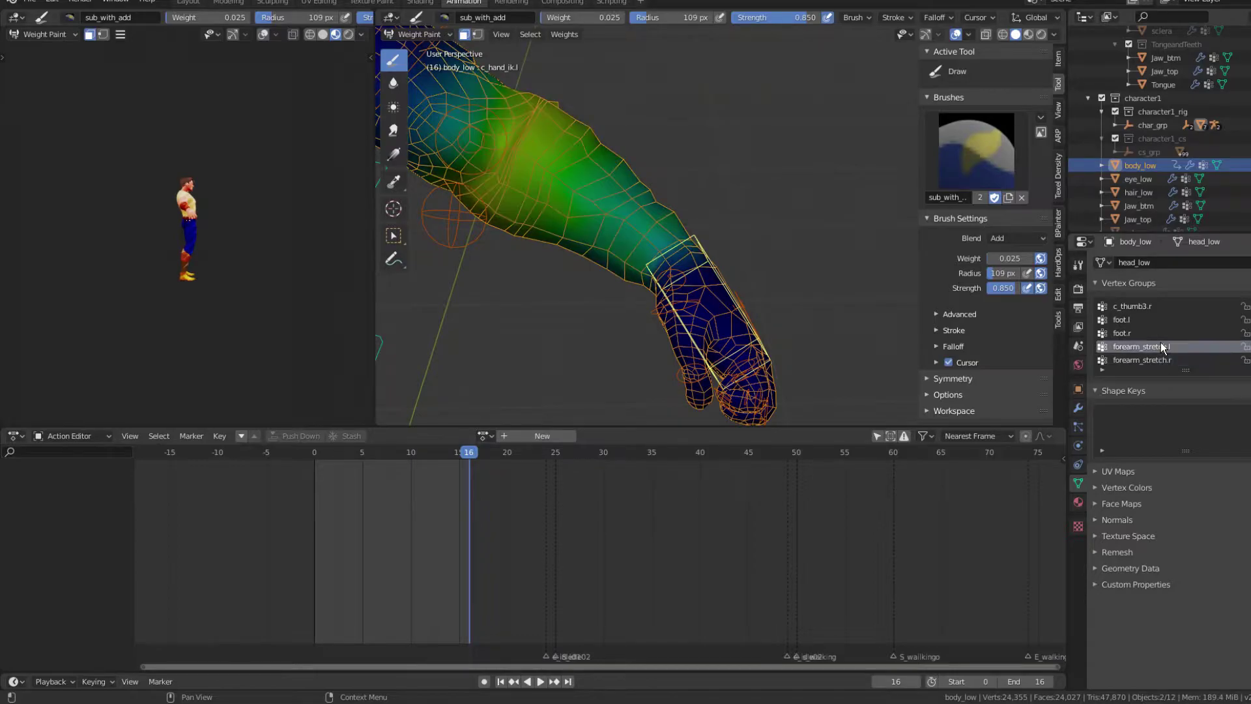
Try rotating the left hand's IK control about the Y axis to test the forearm's deformation.
{"action": "middle_click_drag", "start_coordinate": [698, 238], "coordinate": [771, 281]}
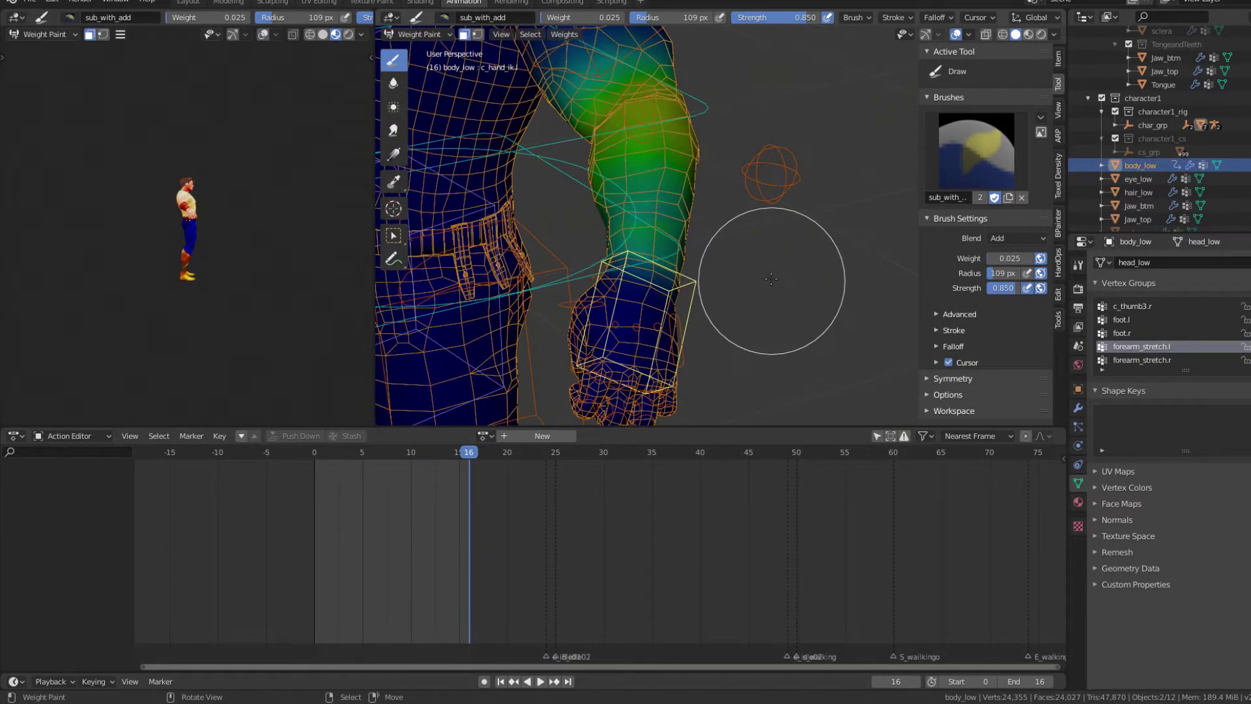
{"action": "key", "text": "r"}
{"action": "key", "text": "y"}
{"action": "right_click", "coordinate": [684, 219]}
{"action": "key", "text": "r"}
{"action": "key", "text": "y"}
{"action": "right_click", "coordinate": [707, 225]}
Hide the viewport's tool strip and test rotating and moving the left hand's IK control.
{"action": "middle_click_drag", "start_coordinate": [707, 225], "coordinate": [715, 228]}
{"action": "key", "text": "t"}
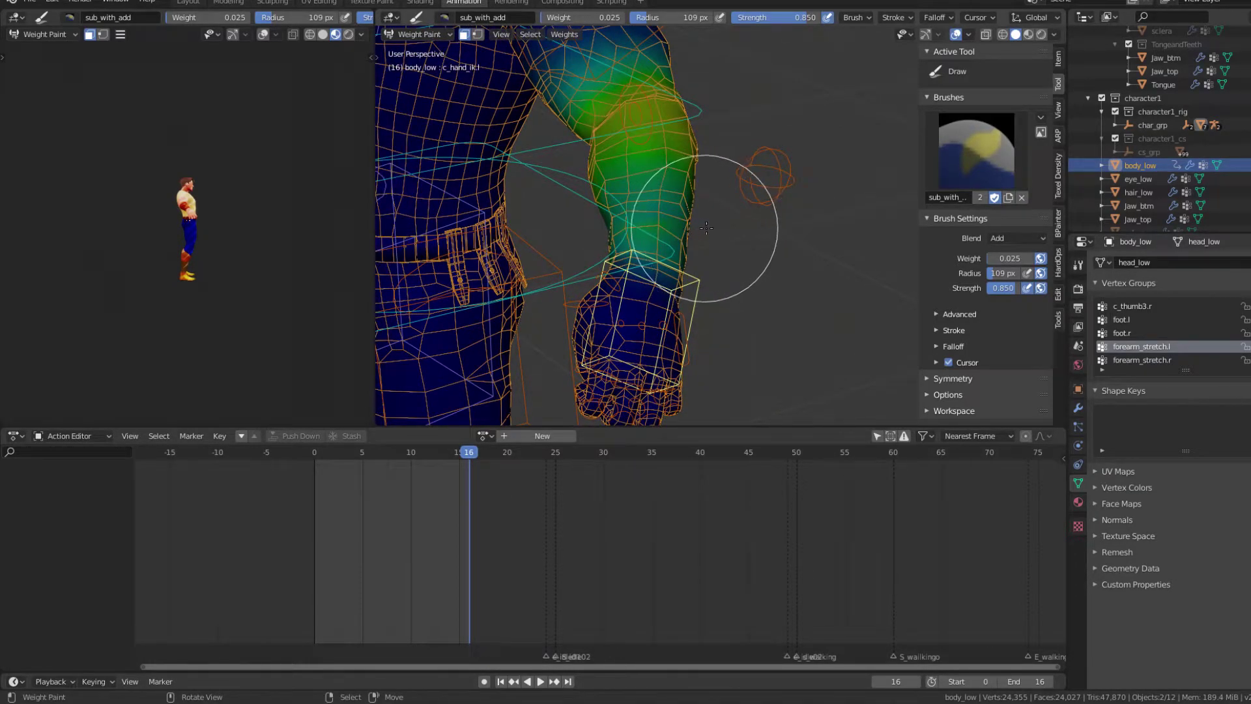
{"action": "scroll", "coordinate": [714, 228], "scroll_direction": "down", "scroll_amount": 2}
{"action": "key", "text": "r"}
{"action": "key", "text": "y"}
{"action": "key", "text": "z"}
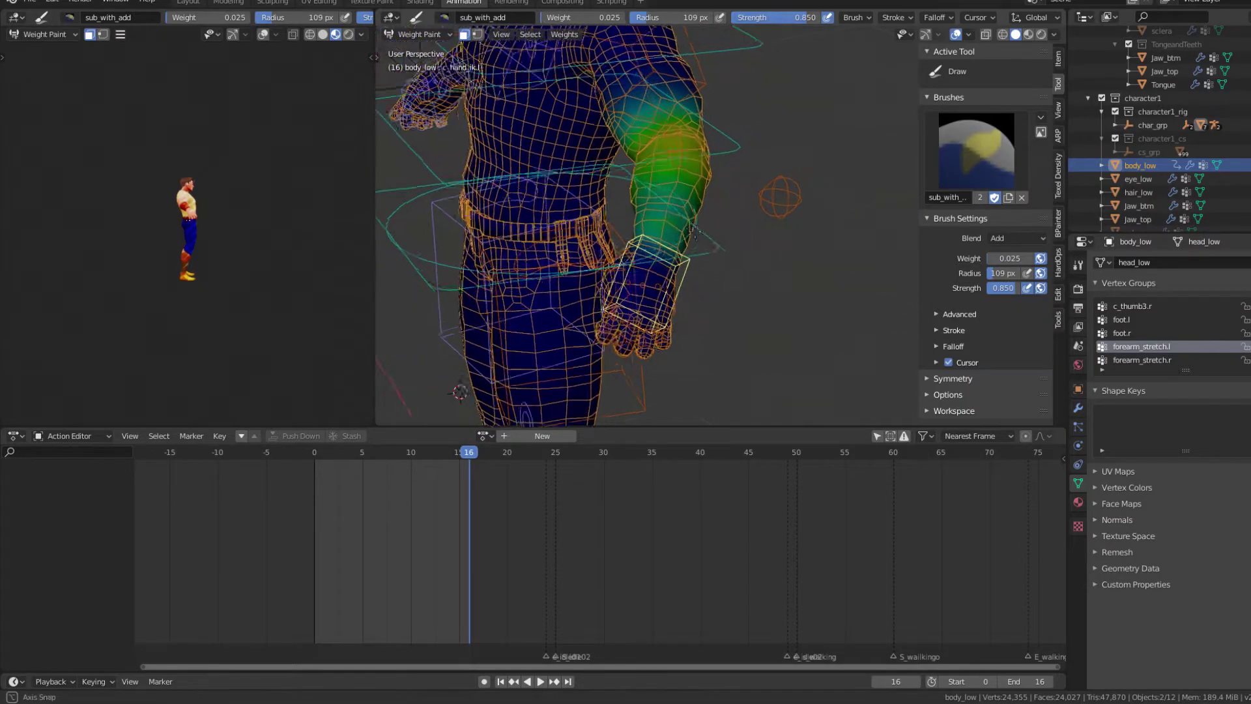
{"action": "key", "text": "g"}
{"action": "left_click", "coordinate": [682, 167]}
Examine the left arm's shape and forearm_stretch.l weights from several angles in both viewports.
{"action": "middle_click_drag", "start_coordinate": [681, 167], "coordinate": [545, 223]}
{"action": "scroll", "coordinate": [545, 223], "scroll_direction": "down", "scroll_amount": 5}
{"action": "scroll", "coordinate": [264, 214], "scroll_direction": "up", "scroll_amount": 6}
{"action": "scroll", "coordinate": [257, 211], "scroll_direction": "up", "scroll_amount": 2}
{"action": "middle_click_drag", "start_coordinate": [256, 211], "coordinate": [229, 251]}
{"action": "scroll", "coordinate": [180, 257], "scroll_direction": "up", "scroll_amount": 1}
{"action": "scroll", "coordinate": [193, 241], "scroll_direction": "down", "scroll_amount": 5}
{"action": "mouse_move", "coordinate": [229, 251]}
{"action": "middle_mouse_down"}
{"action": "mouse_move", "coordinate": [198, 261]}
{"action": "mouse_move", "coordinate": [239, 266]}
{"action": "mouse_move", "coordinate": [209, 260]}
{"action": "mouse_move", "coordinate": [221, 250]}
{"action": "mouse_move", "coordinate": [184, 234]}
{"action": "mouse_move", "coordinate": [207, 229]}
{"action": "middle_mouse_up"}
{"action": "scroll", "coordinate": [221, 237], "scroll_direction": "down", "scroll_amount": 3}
{"action": "scroll", "coordinate": [607, 228], "scroll_direction": "up", "scroll_amount": 1}
{"action": "mouse_move", "coordinate": [609, 232]}
{"action": "middle_mouse_down"}
{"action": "mouse_move", "coordinate": [725, 229]}
{"action": "mouse_move", "coordinate": [598, 217]}
{"action": "middle_mouse_up"}
{"action": "middle_click_drag", "start_coordinate": [520, 221], "coordinate": [594, 200]}
{"action": "scroll", "coordinate": [594, 201], "scroll_direction": "down", "scroll_amount": 2}
View the character through the scene camera and check the output resolution settings against the left forearm's detail.
{"action": "mouse_move", "coordinate": [230, 202]}
{"action": "middle_mouse_down"}
{"action": "mouse_move", "coordinate": [245, 219]}
{"action": "mouse_move", "coordinate": [252, 173]}
{"action": "middle_mouse_up"}
{"action": "key", "text": "KP_0"}
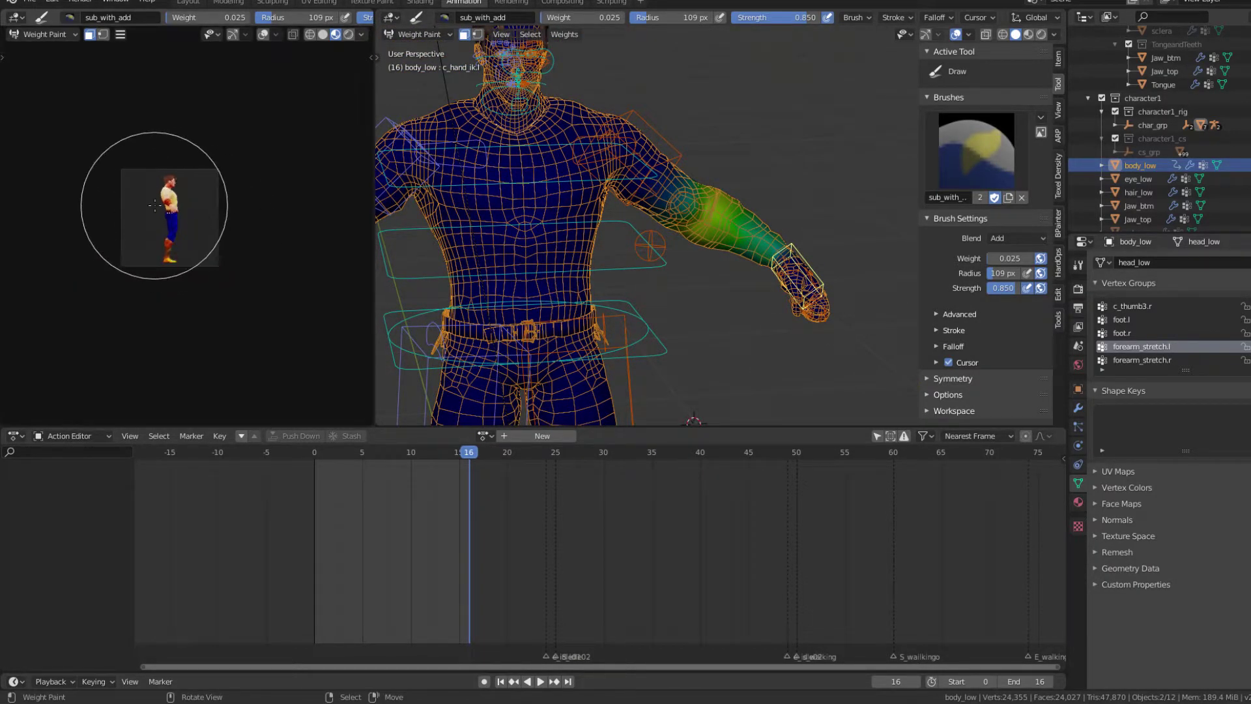
{"action": "left_click", "coordinate": [1078, 291]}
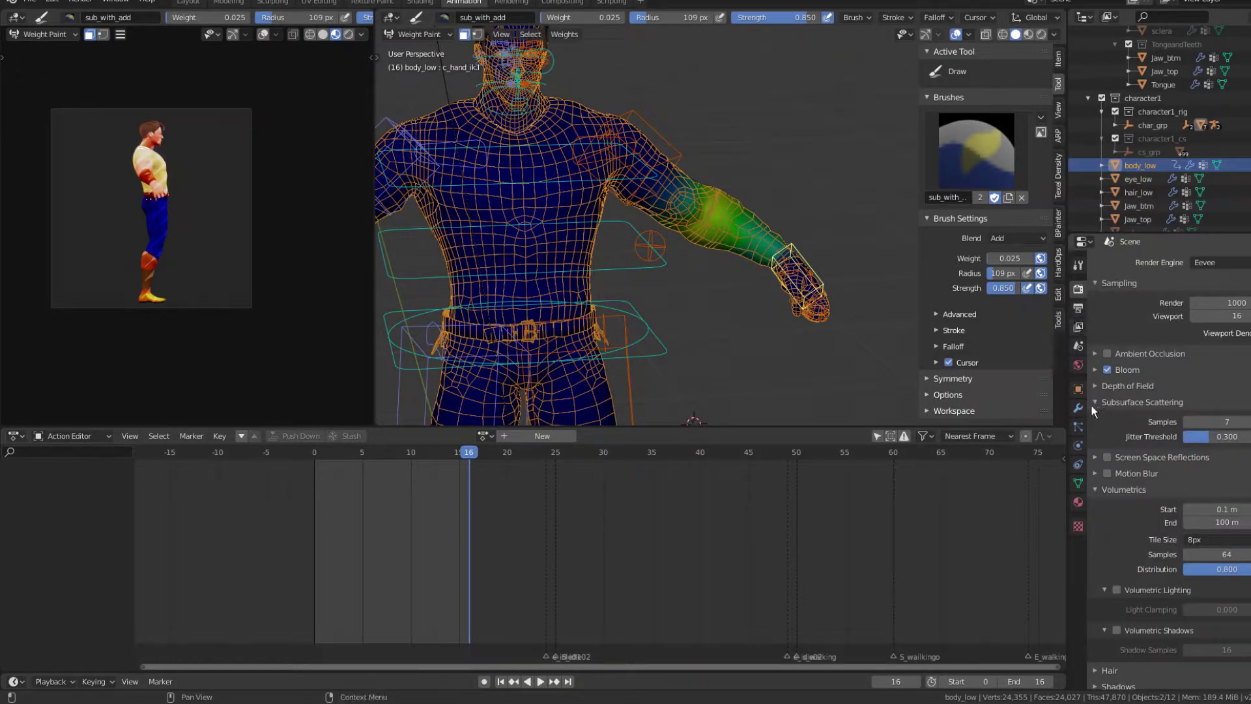
{"action": "left_click", "coordinate": [1079, 312]}
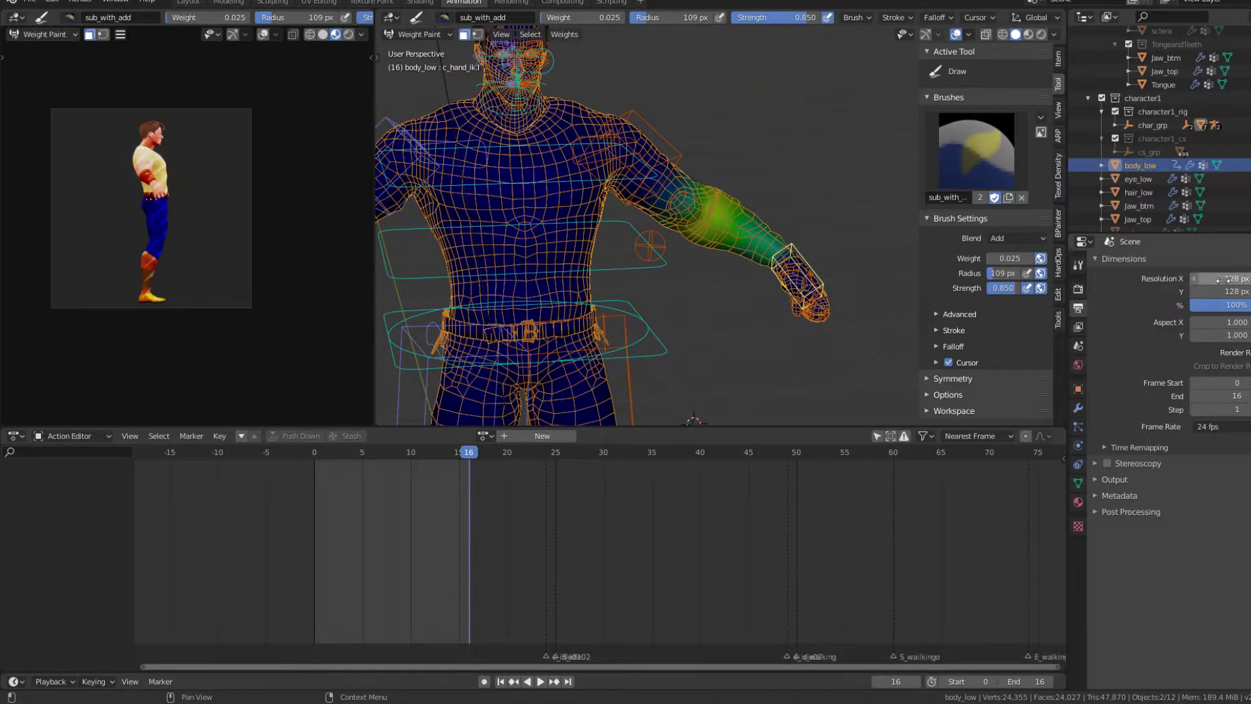
{"action": "scroll", "coordinate": [715, 221], "scroll_direction": "up", "scroll_amount": 2}
{"action": "middle_click_drag", "start_coordinate": [715, 221], "coordinate": [751, 211]}
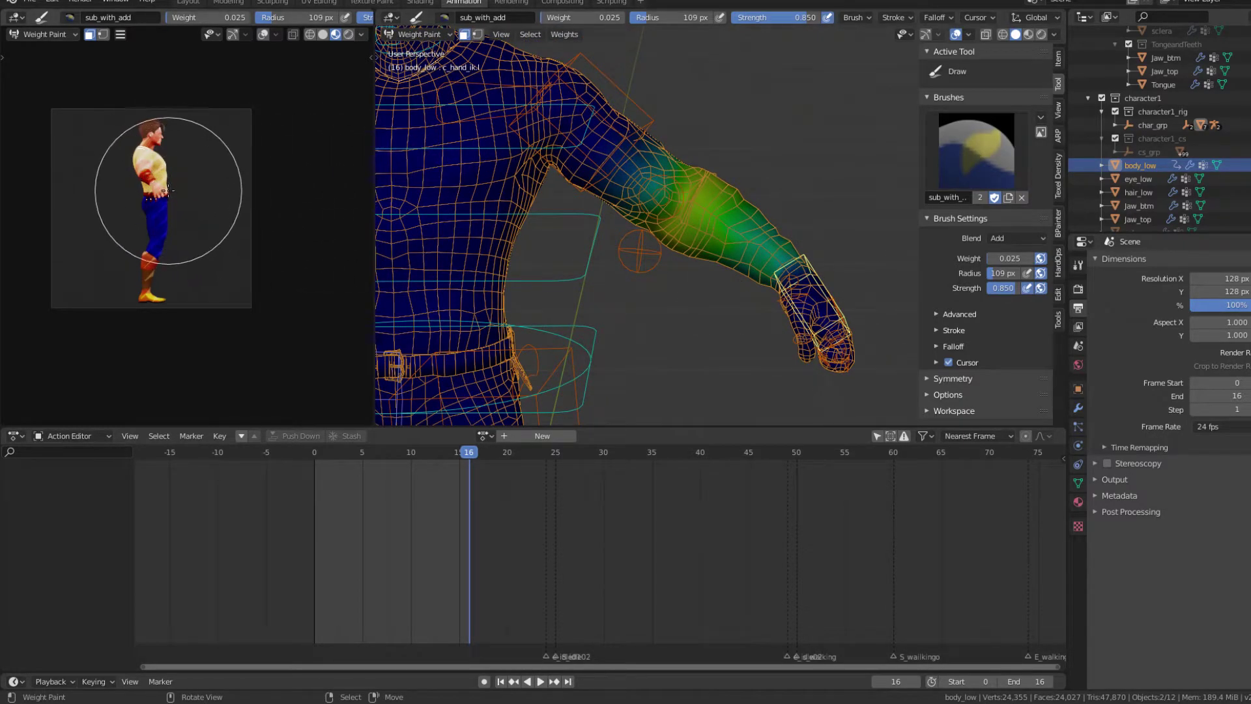
{"action": "scroll", "coordinate": [167, 191], "scroll_direction": "down", "scroll_amount": 2}
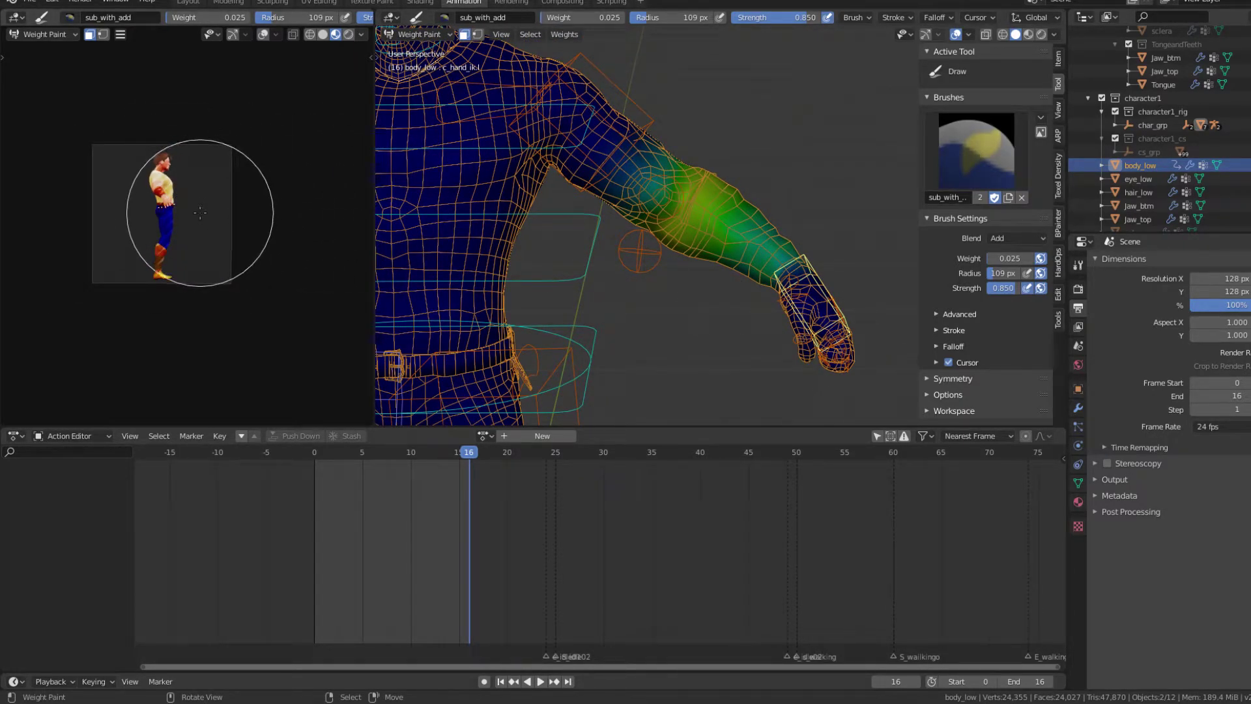
Judge how the character and arm read in the scene camera view at different zoom levels.
{"action": "scroll", "coordinate": [173, 197], "scroll_direction": "up", "scroll_amount": 3}
{"action": "scroll", "coordinate": [205, 207], "scroll_direction": "down", "scroll_amount": 3}
{"action": "scroll", "coordinate": [184, 213], "scroll_direction": "up", "scroll_amount": 2}
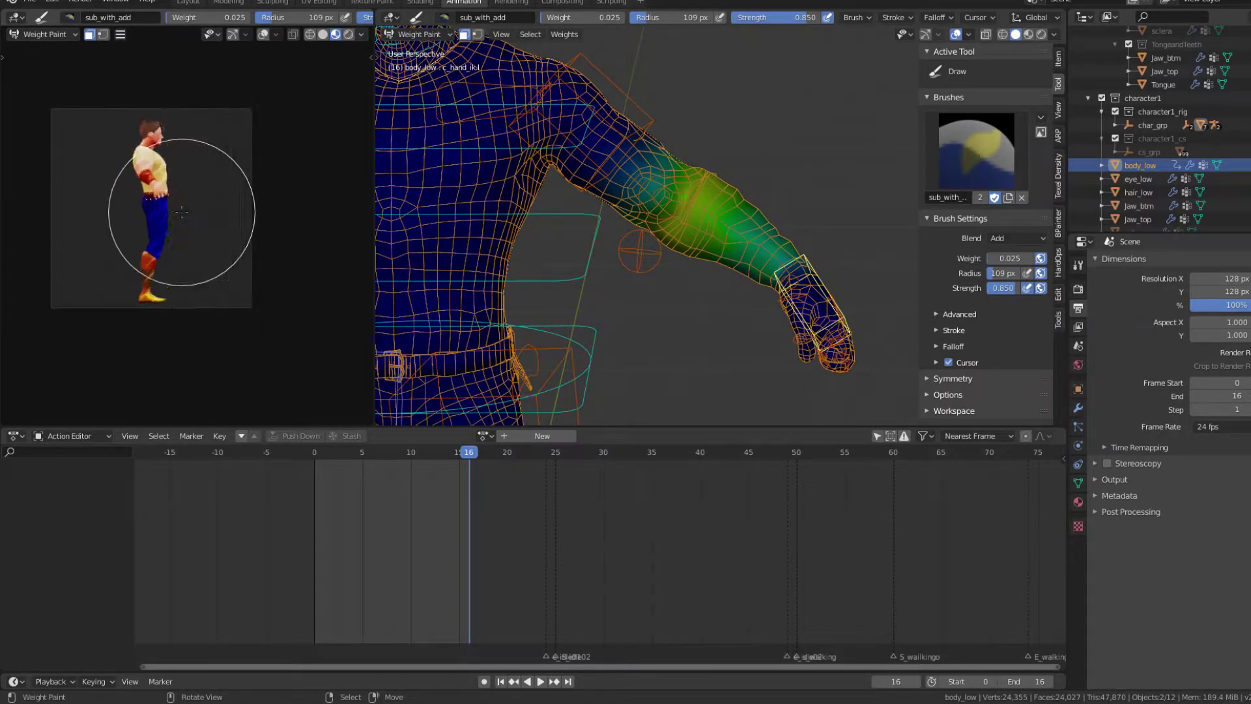
{"action": "scroll", "coordinate": [182, 211], "scroll_direction": "down", "scroll_amount": 3}
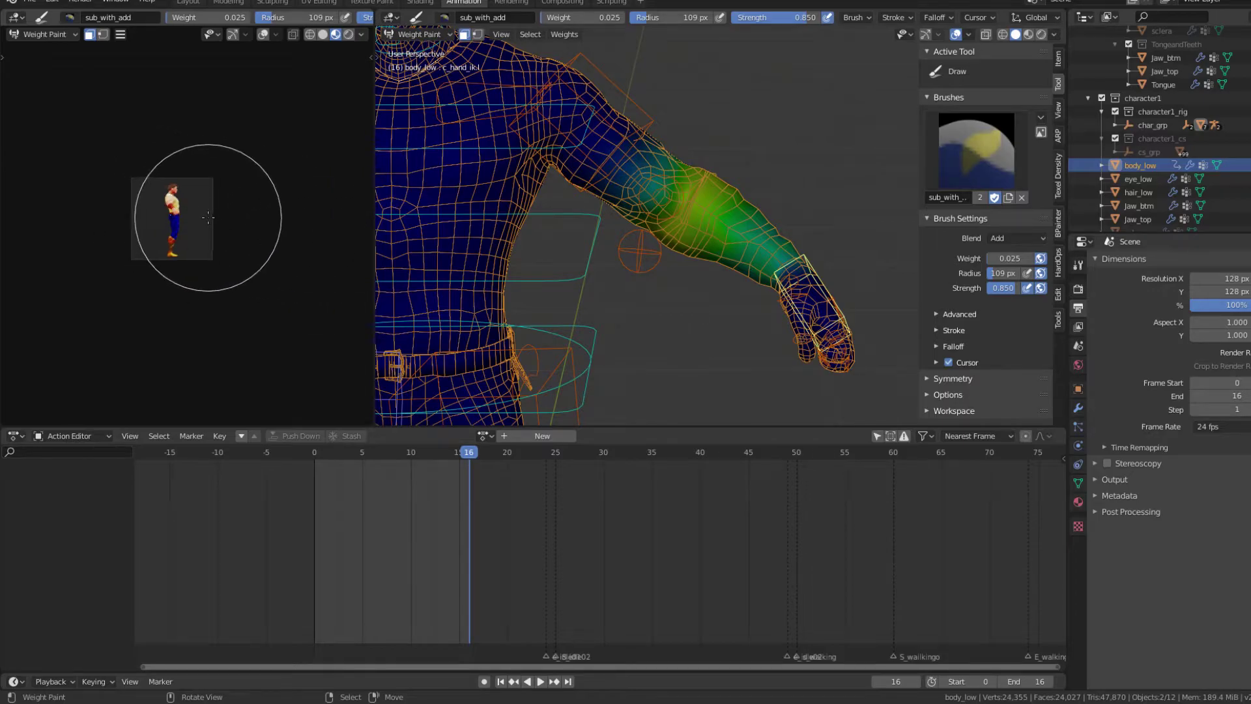
{"action": "middle_click_drag", "start_coordinate": [226, 228], "coordinate": [221, 233]}
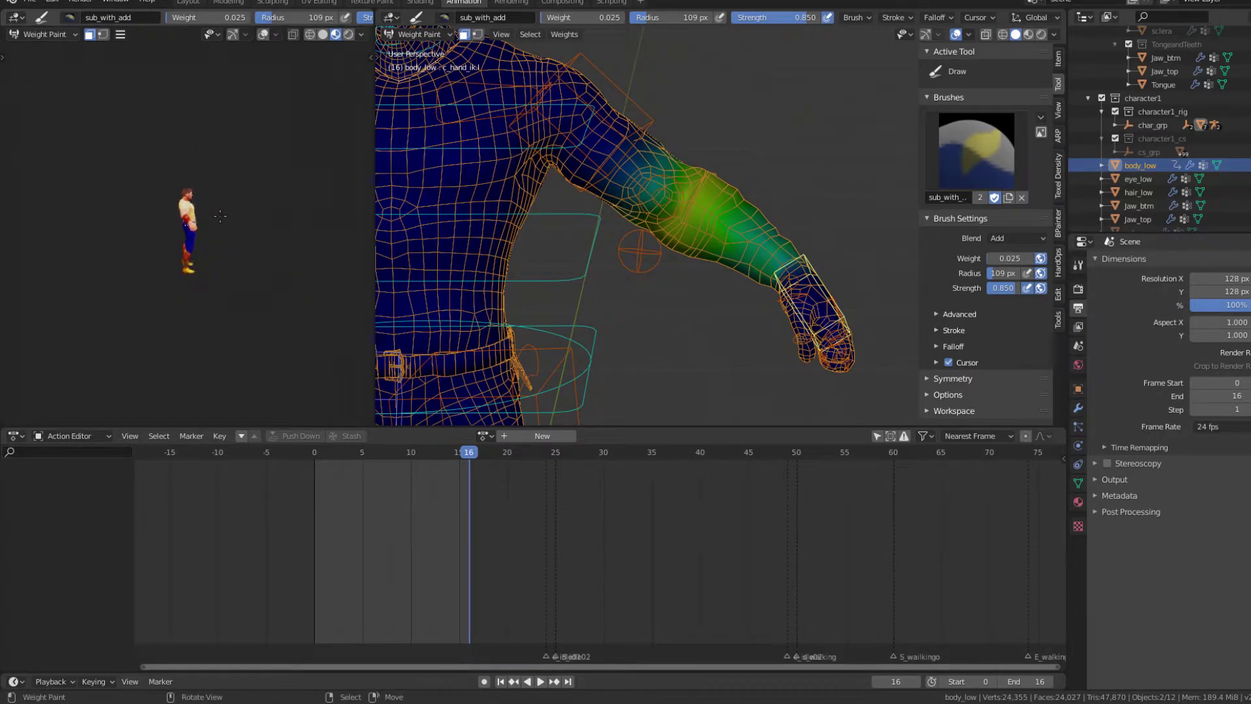
{"action": "key", "text": "KP_0"}
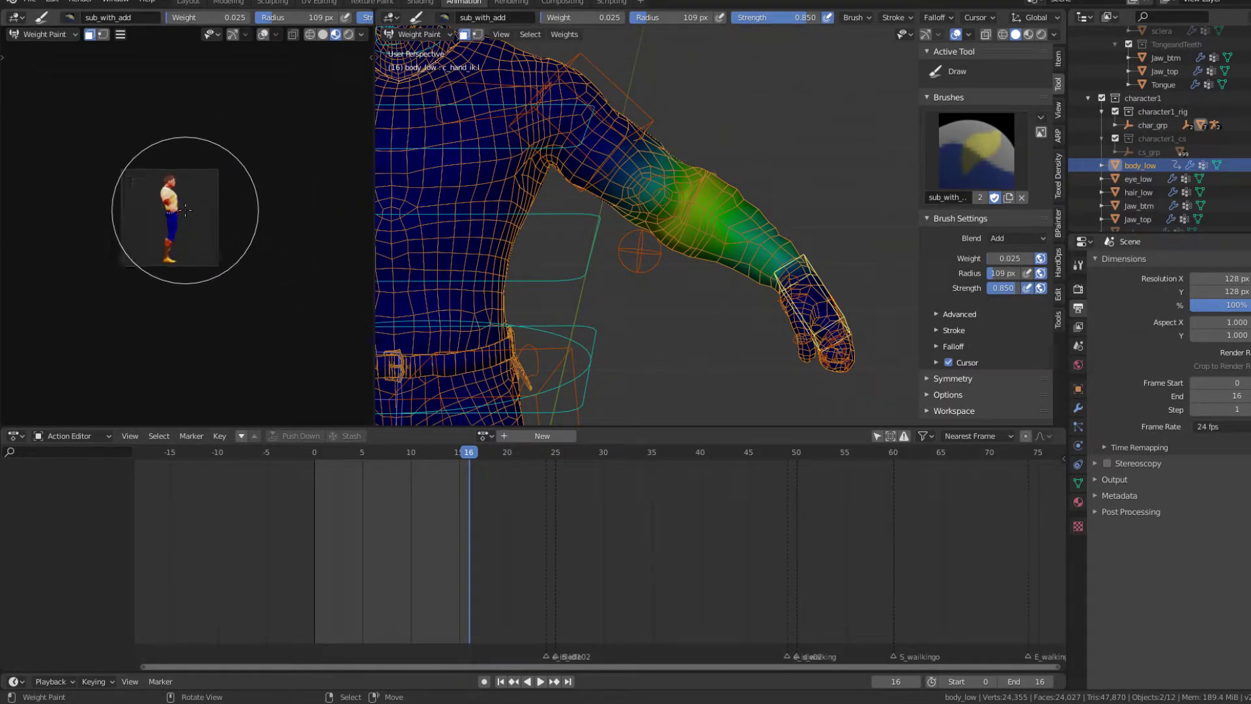
Test moving the left hand's IK control and examine how the elbow and forearm deform from several angles.
{"action": "mouse_move", "coordinate": [663, 253]}
{"action": "middle_mouse_down"}
{"action": "mouse_move", "coordinate": [694, 259]}
{"action": "mouse_move", "coordinate": [629, 261]}
{"action": "mouse_move", "coordinate": [717, 266]}
{"action": "mouse_move", "coordinate": [732, 252]}
{"action": "middle_mouse_up"}
{"action": "scroll", "coordinate": [723, 263], "scroll_direction": "up", "scroll_amount": 3}
{"action": "key", "text": "g"}
{"action": "right_click", "coordinate": [759, 260]}
{"action": "key", "text": "g"}
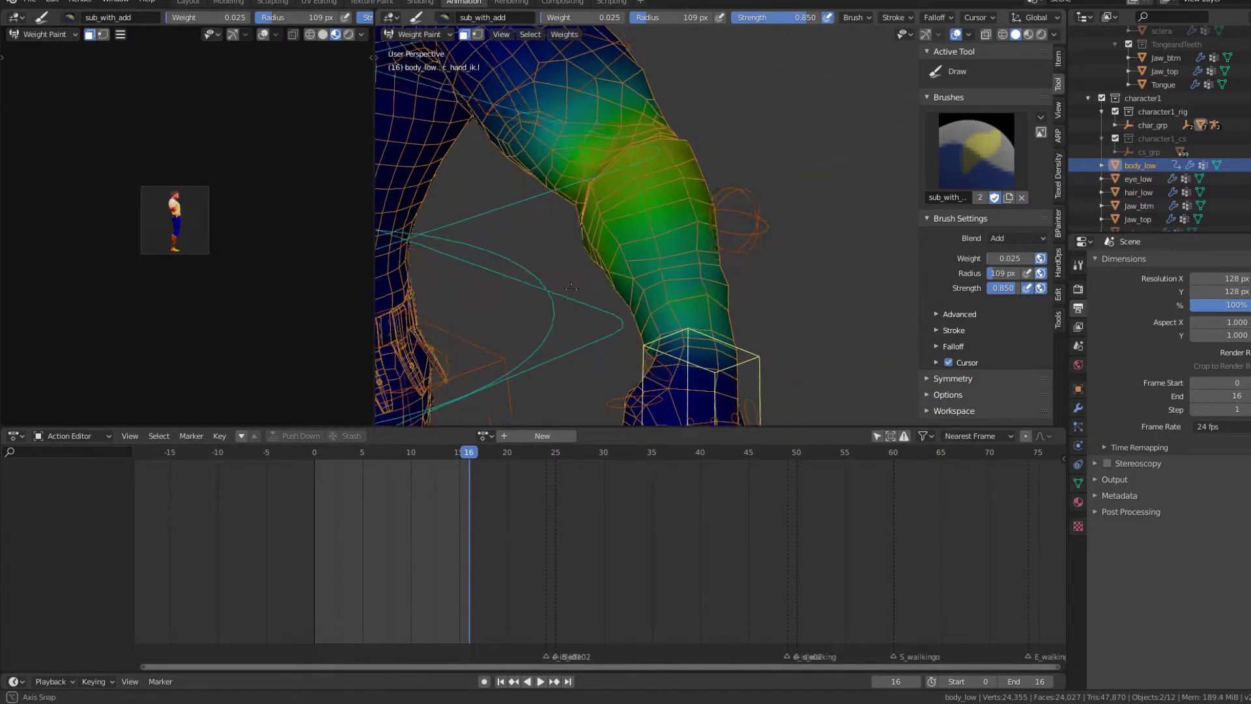
{"action": "left_click", "coordinate": [606, 281]}
{"action": "mouse_move", "coordinate": [707, 166]}
{"action": "middle_mouse_down"}
{"action": "mouse_move", "coordinate": [753, 204]}
{"action": "mouse_move", "coordinate": [720, 187]}
{"action": "middle_mouse_up"}
{"action": "scroll", "coordinate": [754, 204], "scroll_direction": "down", "scroll_amount": 5}
{"action": "scroll", "coordinate": [723, 205], "scroll_direction": "up", "scroll_amount": 6}
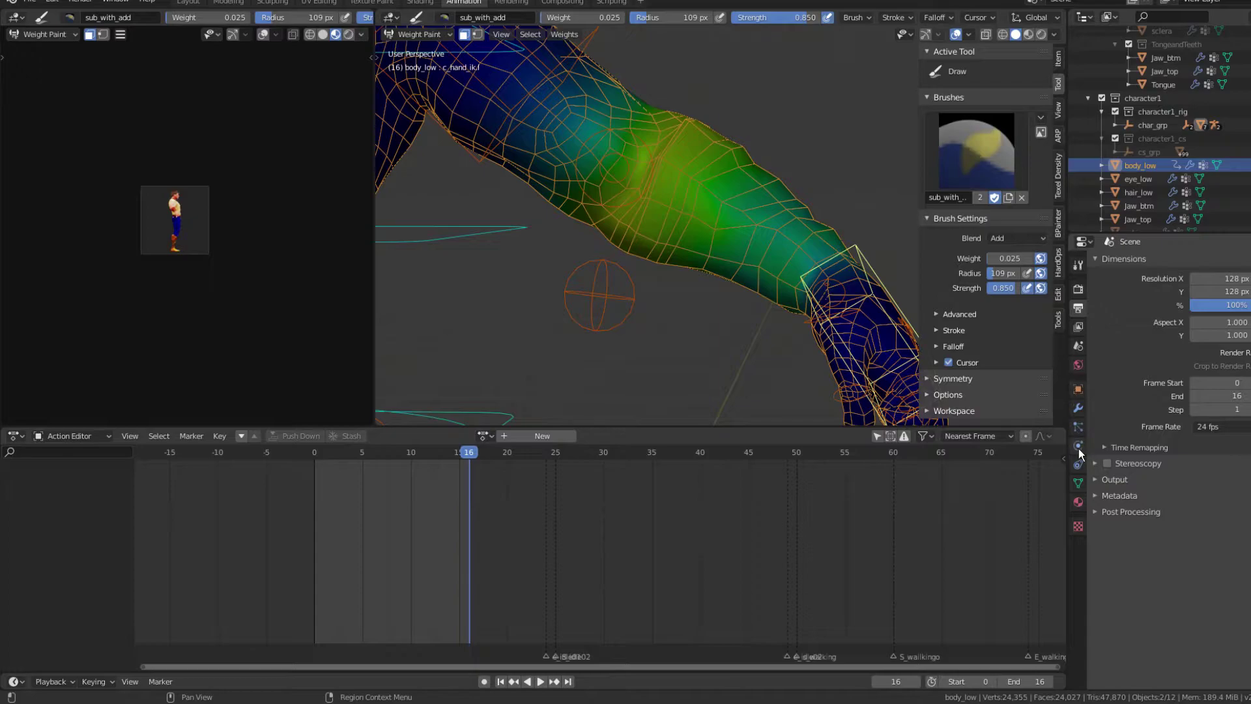
Check body_low's mesh data, constraint, physics and particle properties, ending on its object constraints.
{"action": "left_click", "coordinate": [1079, 482]}
{"action": "left_click", "coordinate": [1078, 464]}
{"action": "left_click", "coordinate": [1079, 446]}
{"action": "left_click", "coordinate": [1078, 428]}
{"action": "middle_click_drag", "start_coordinate": [891, 306], "coordinate": [629, 134]}
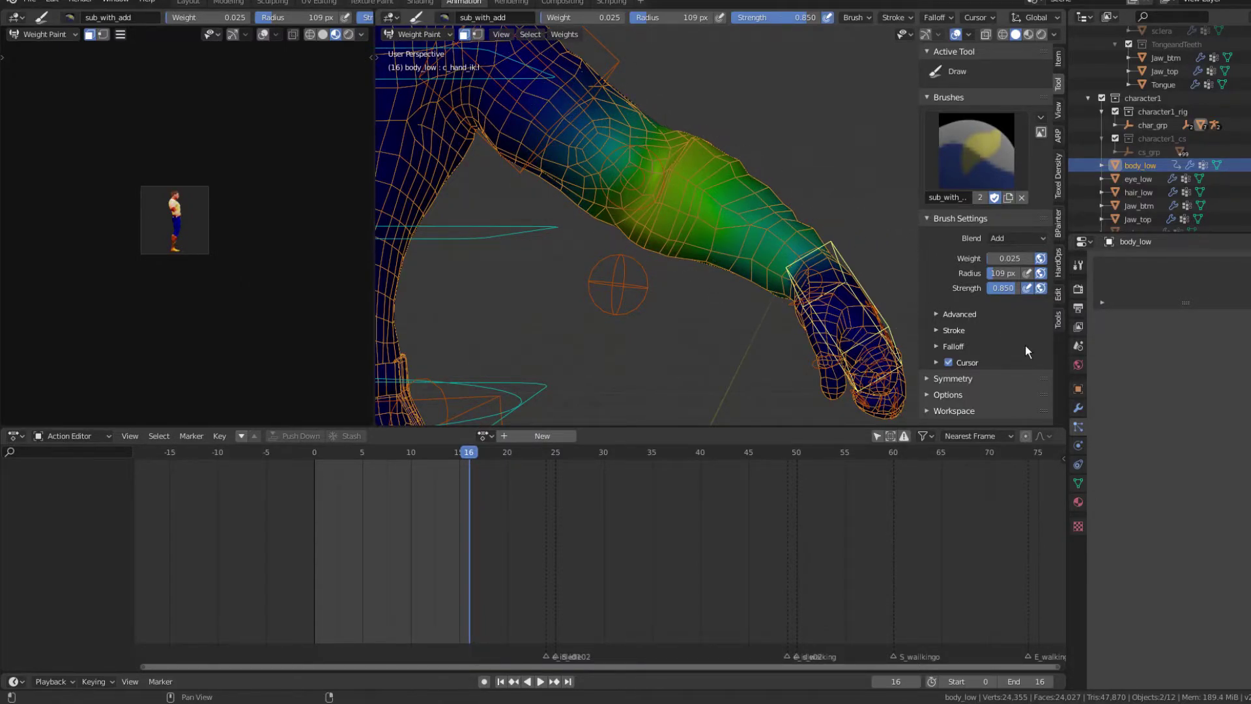
{"action": "left_click", "coordinate": [1078, 465]}
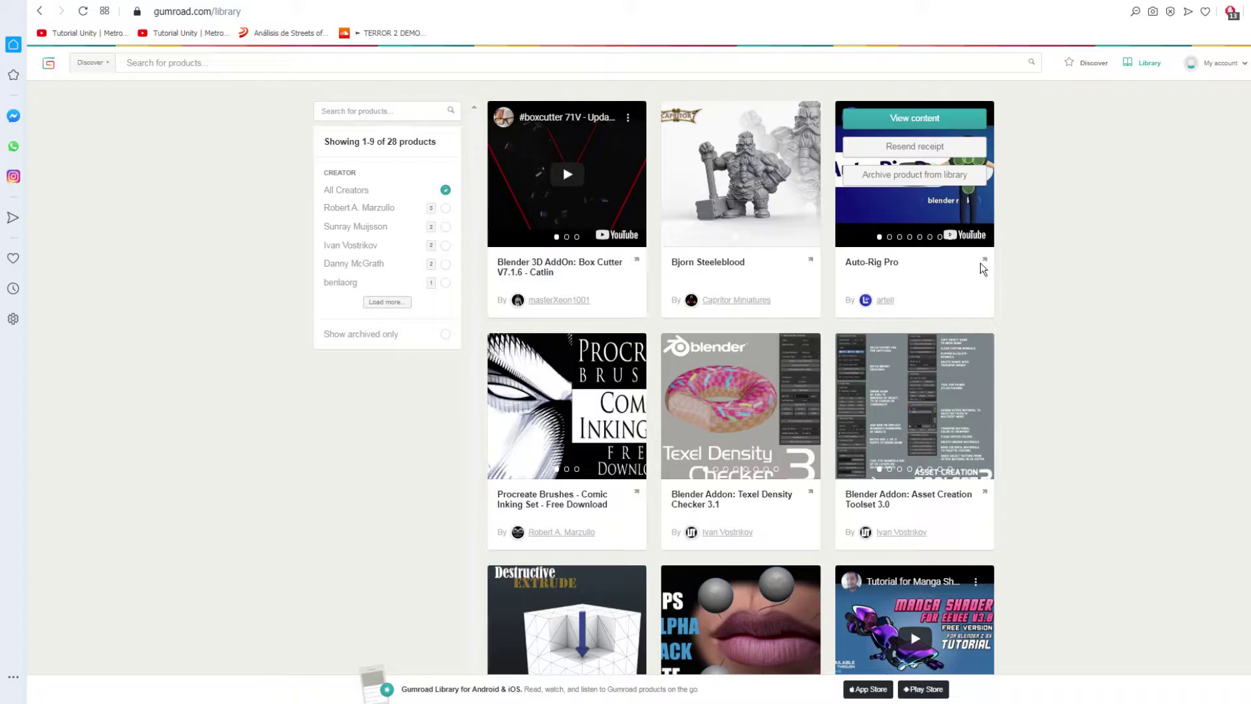
Switch to the Gumroad library in the browser and view the Auto-Rig Pro content.
{"action": "left_click", "coordinate": [885, 123]}
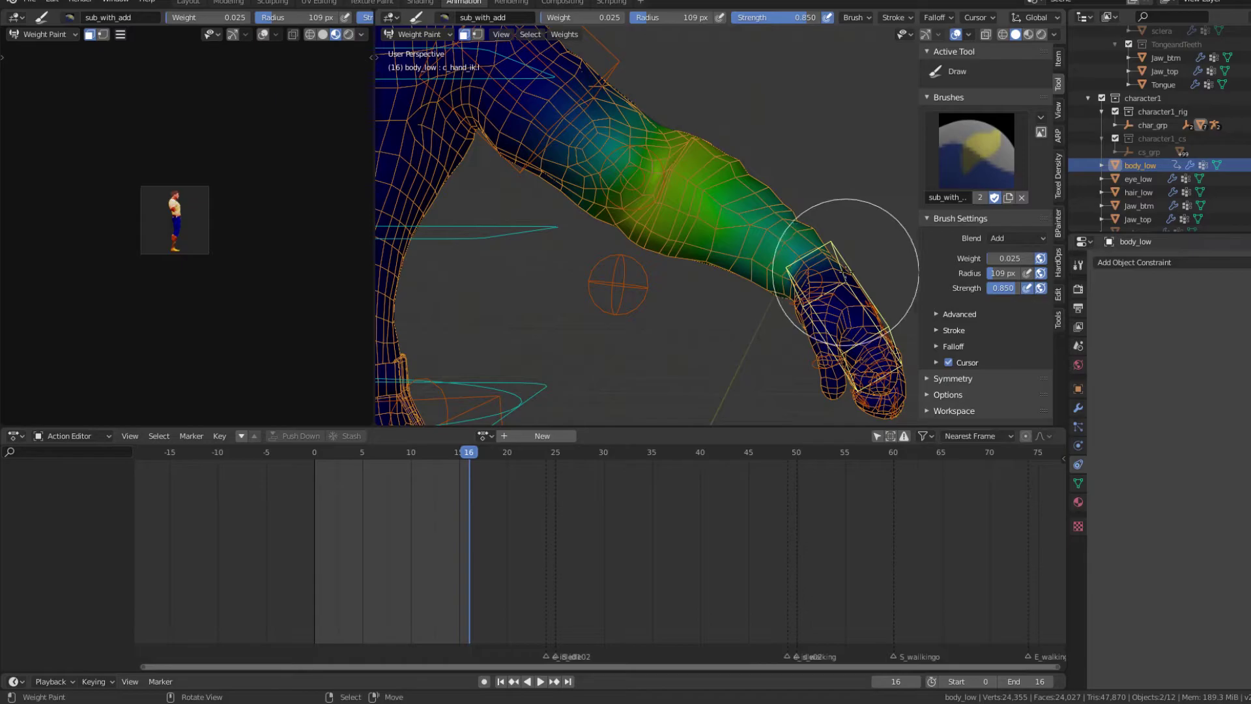
Switch back to Blender and try moving the left hand's IK control to check the wrist's deformation.
{"action": "mouse_move", "coordinate": [782, 252]}
{"action": "middle_mouse_down"}
{"action": "mouse_move", "coordinate": [769, 265]}
{"action": "mouse_move", "coordinate": [830, 274]}
{"action": "mouse_move", "coordinate": [741, 263]}
{"action": "mouse_move", "coordinate": [624, 196]}
{"action": "mouse_move", "coordinate": [815, 254]}
{"action": "middle_mouse_up"}
{"action": "scroll", "coordinate": [830, 274], "scroll_direction": "down", "scroll_amount": 2}
{"action": "key", "text": "g"}
{"action": "right_click", "coordinate": [742, 263]}
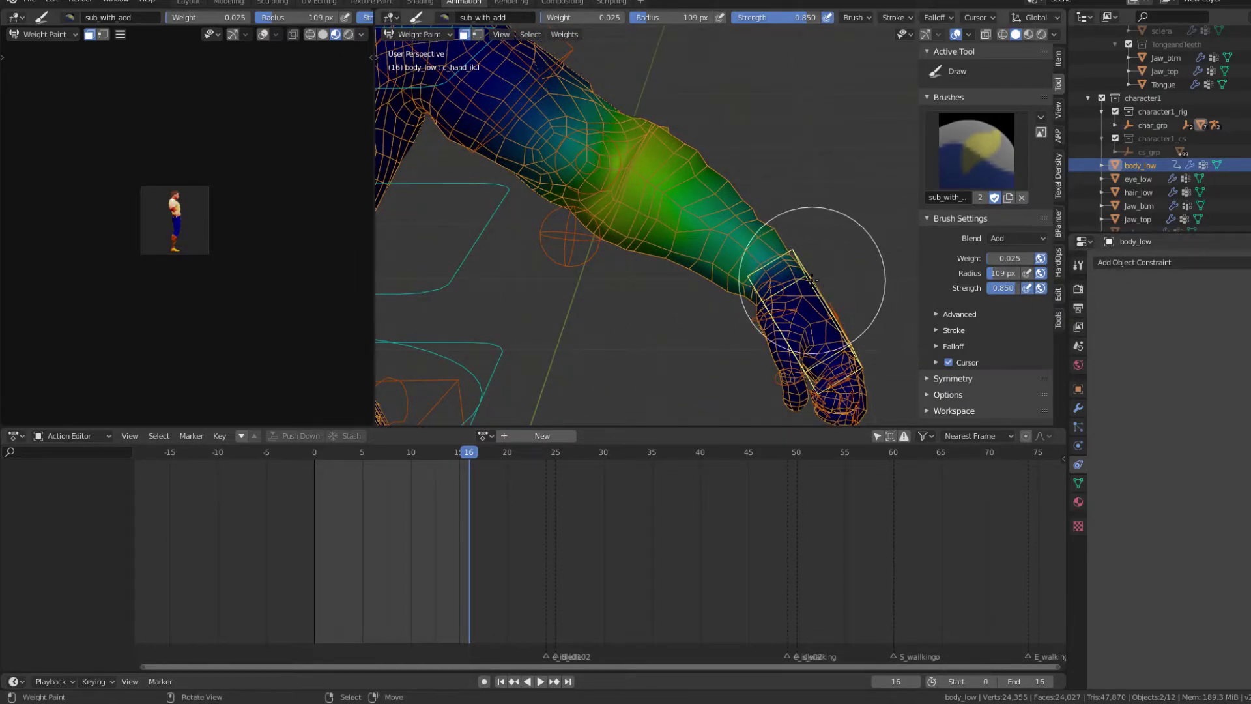
{"action": "key", "text": "g"}
{"action": "left_click", "coordinate": [837, 296]}
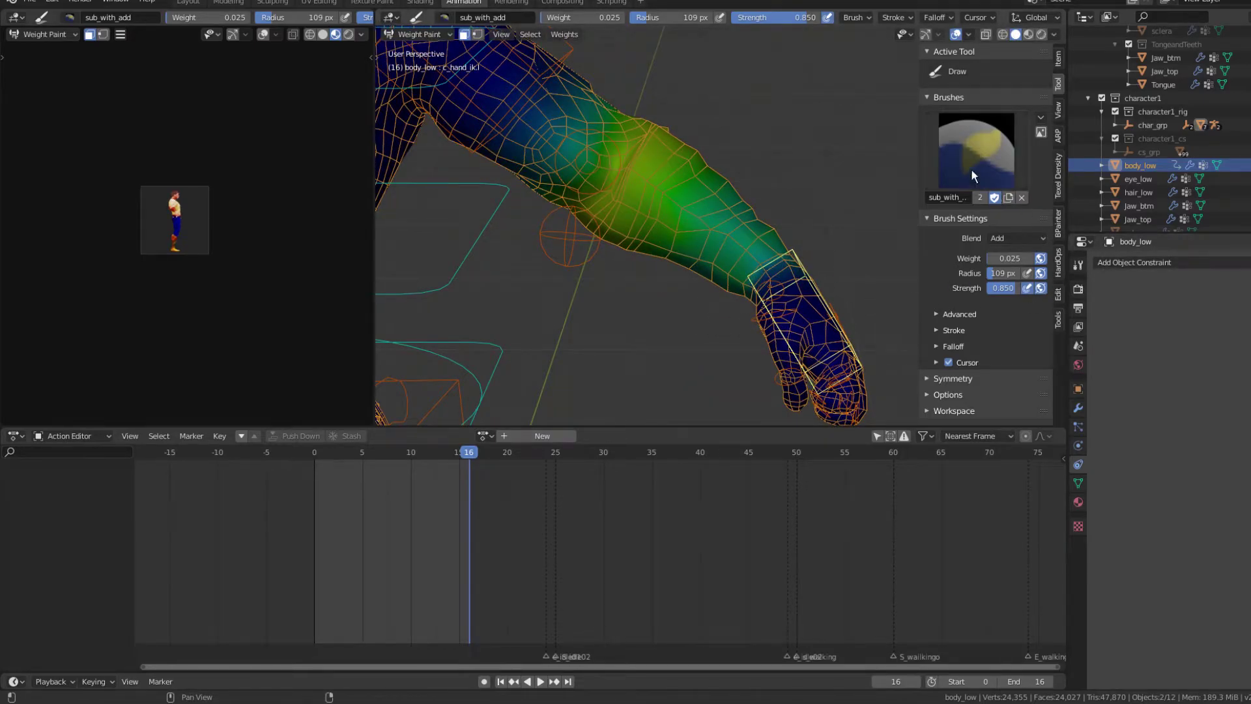
Display the Auto-Rig Pro rig options and examine the left forearm's painted weights up close.
{"action": "left_click", "coordinate": [1059, 62]}
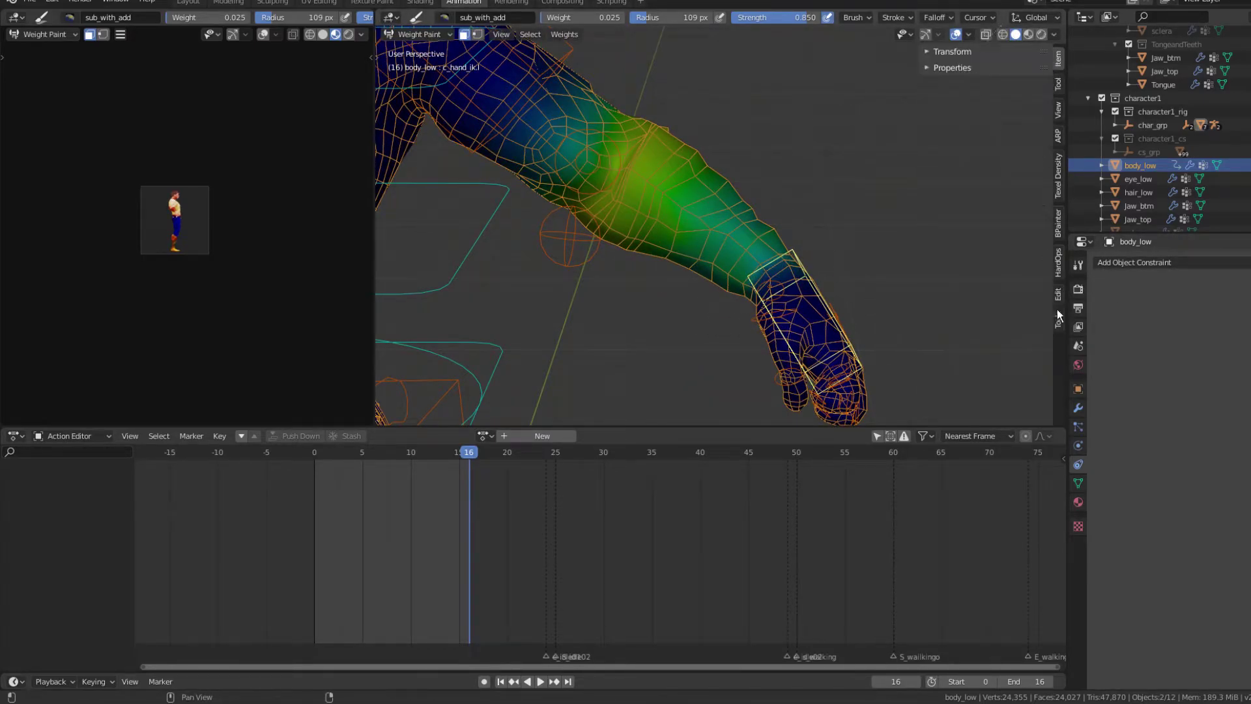
{"action": "left_click", "coordinate": [1059, 136]}
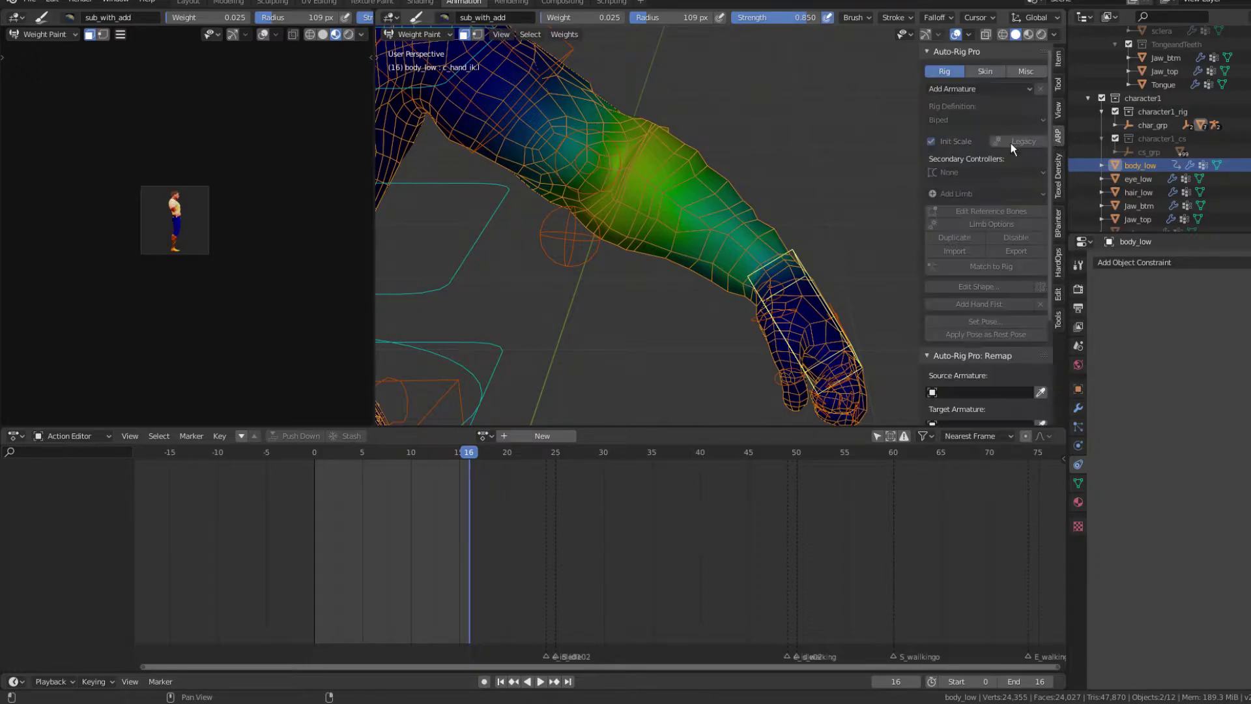
{"action": "middle_click_drag", "start_coordinate": [817, 227], "coordinate": [785, 209], "text": "shift"}
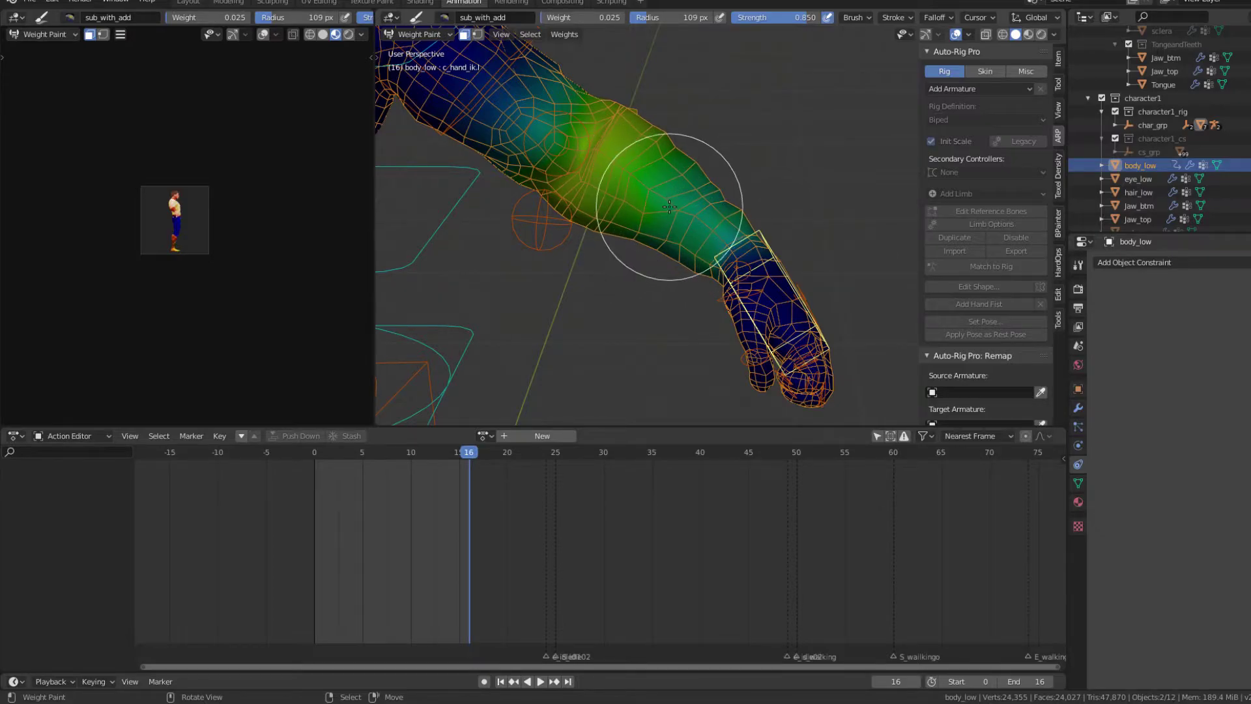
{"action": "middle_click_drag", "start_coordinate": [658, 208], "coordinate": [692, 223]}
{"action": "scroll", "coordinate": [693, 224], "scroll_direction": "up", "scroll_amount": 2}
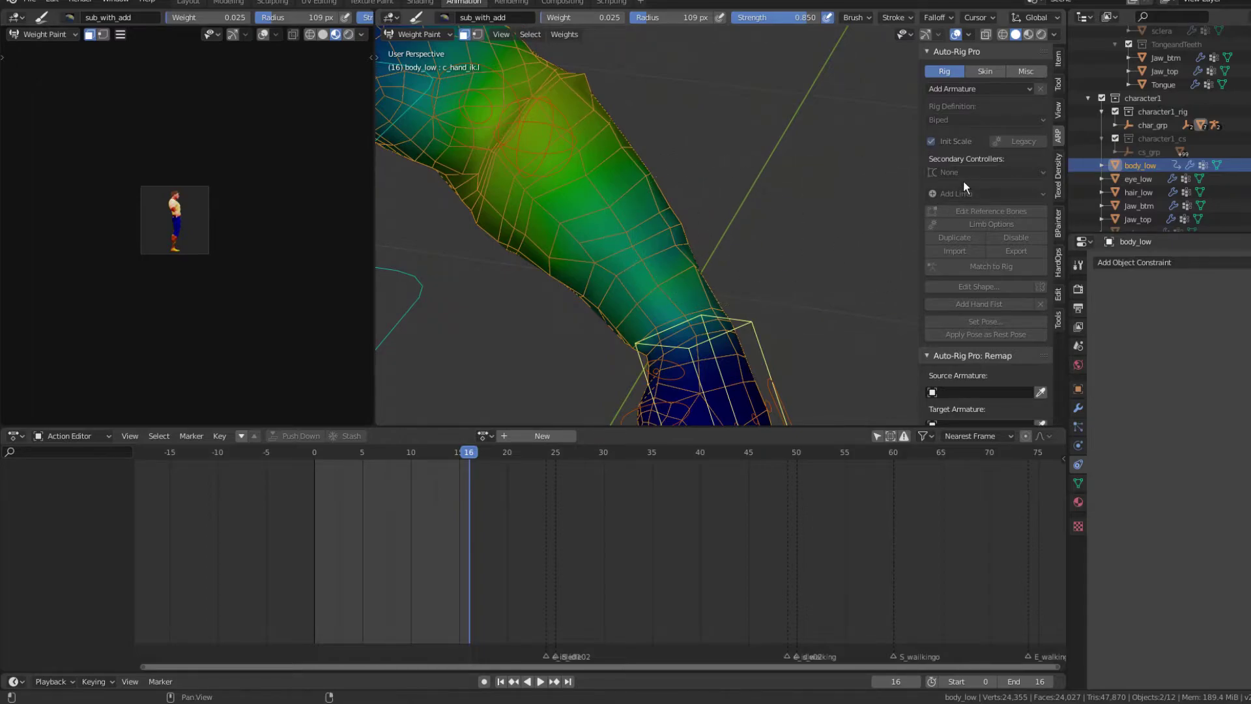
{"action": "scroll", "coordinate": [988, 269], "scroll_direction": "down", "scroll_amount": 4}
{"action": "scroll", "coordinate": [988, 268], "scroll_direction": "up", "scroll_amount": 4}
Return the body mesh to Object Mode, select the character's rig and enter Edit Mode to show the left arm's bones.
{"action": "key", "text": "Tab"}
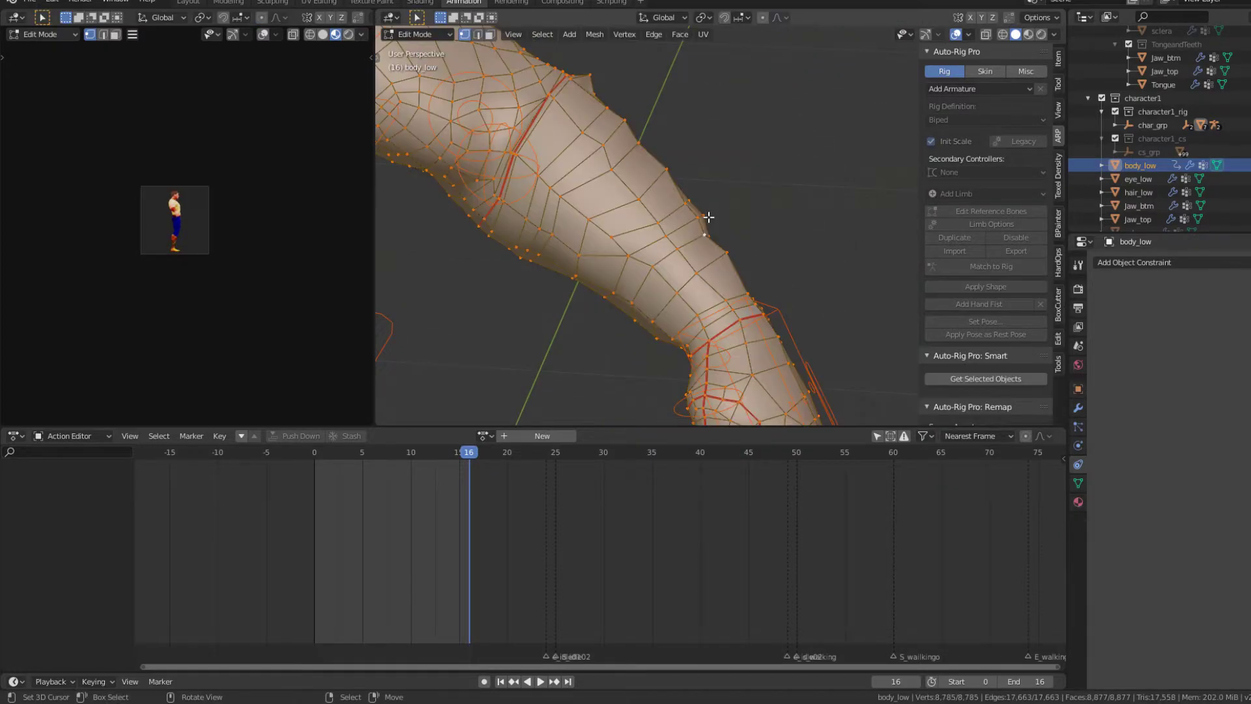
{"action": "key", "text": "Tab"}
{"action": "key", "text": "ctrl+Tab"}
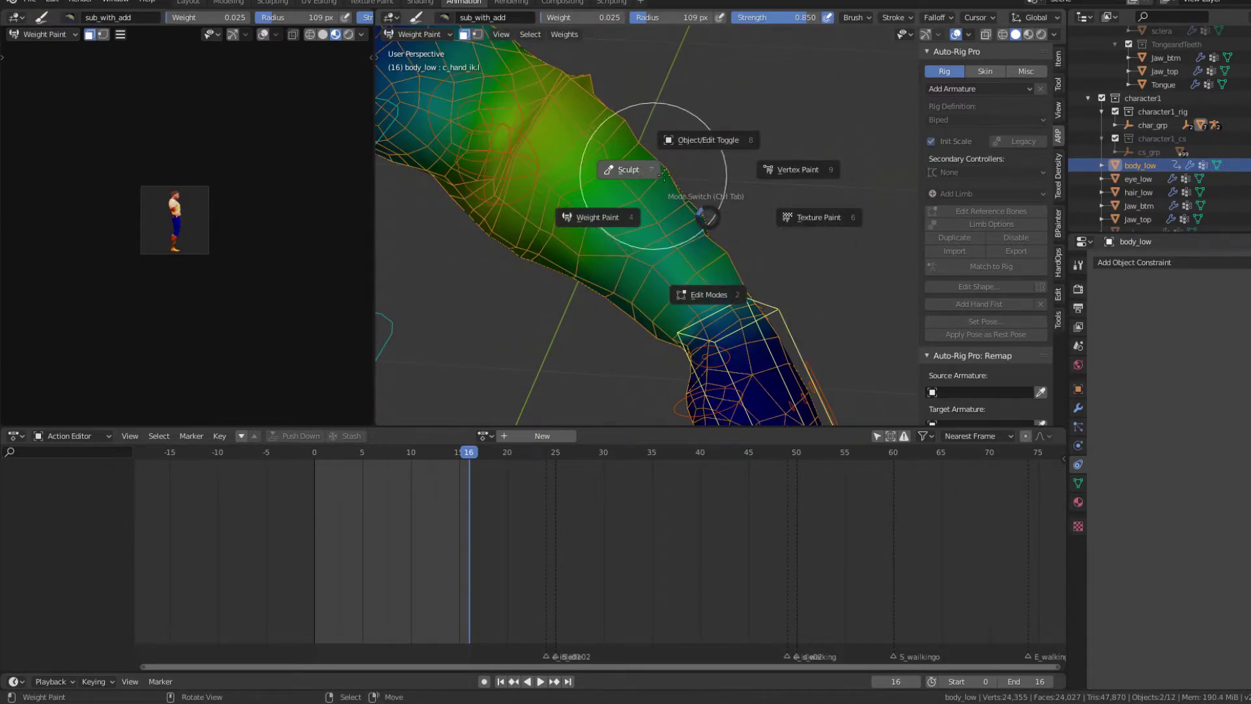
{"action": "left_click", "coordinate": [705, 141]}
{"action": "left_click", "coordinate": [772, 307]}
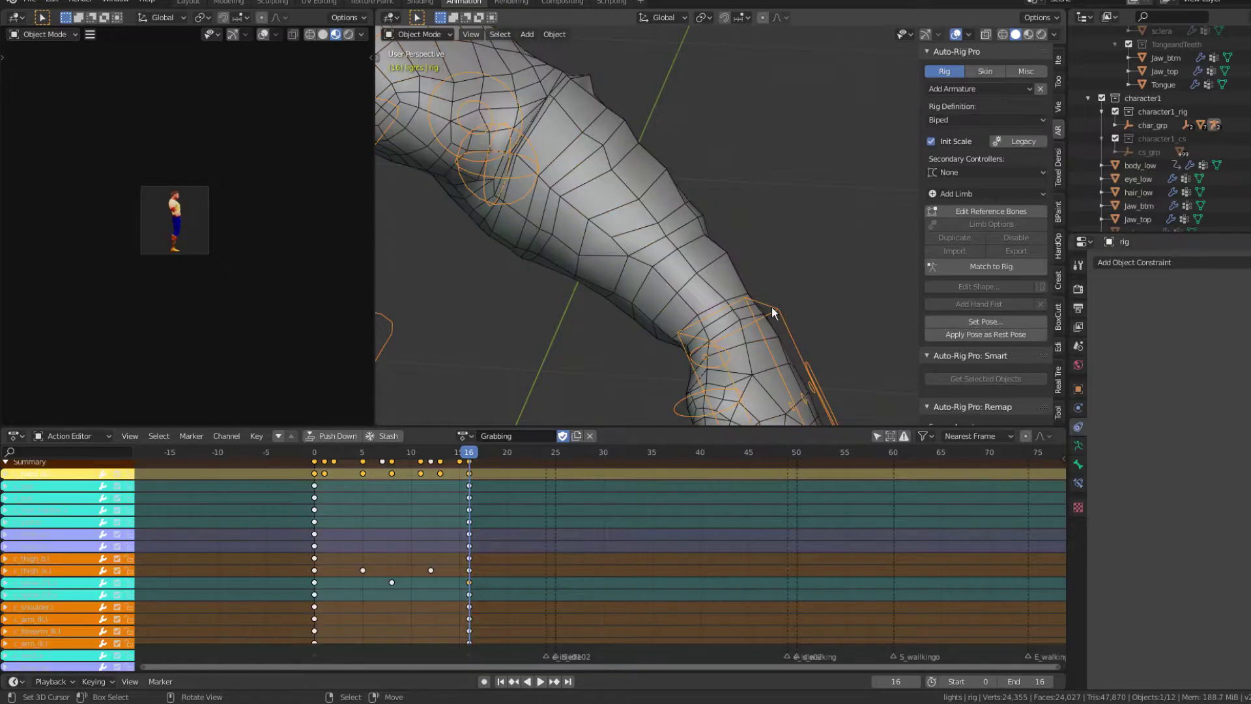
{"action": "key", "text": "Tab"}
{"action": "scroll", "coordinate": [811, 257], "scroll_direction": "down", "scroll_amount": 3}
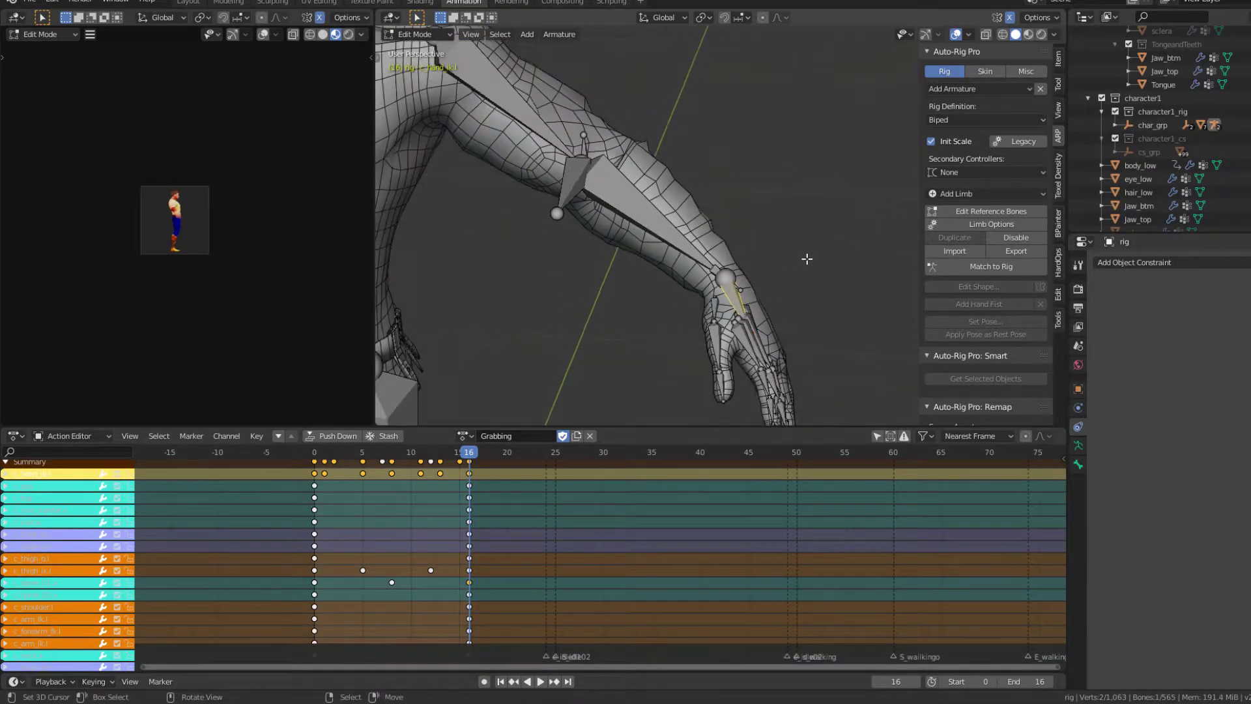
{"action": "scroll", "coordinate": [618, 150], "scroll_direction": "down", "scroll_amount": 10}
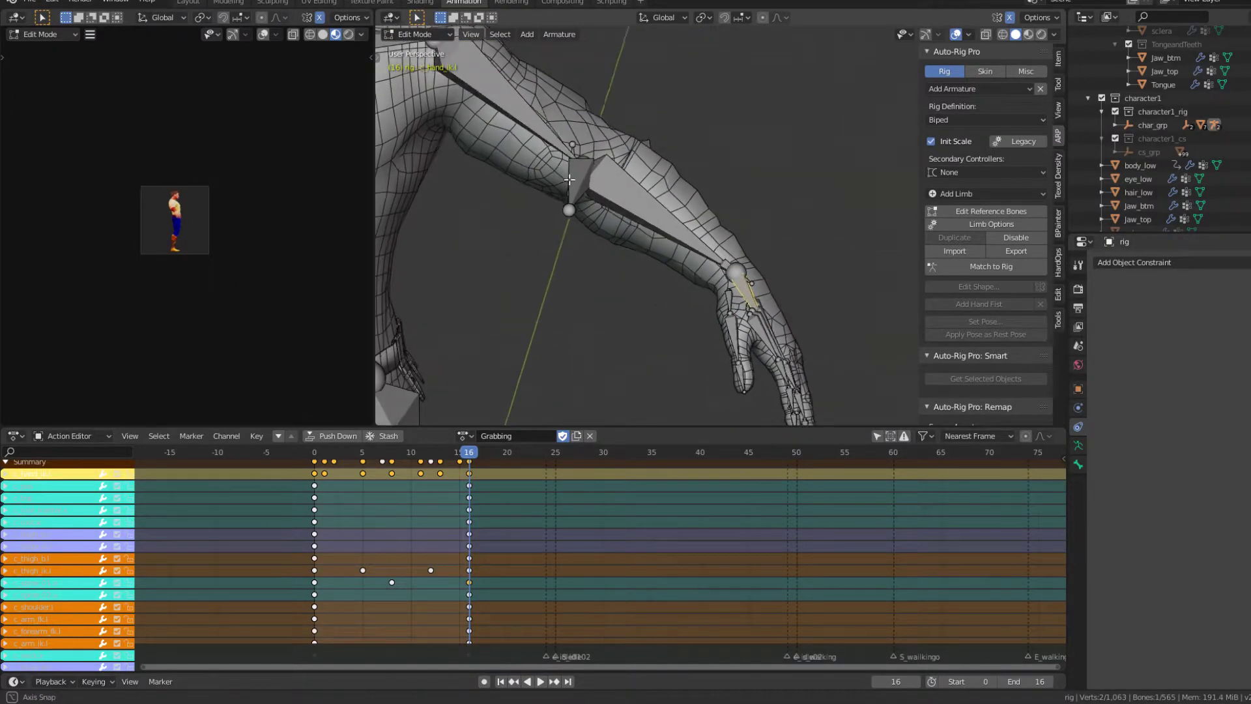
{"action": "middle_click_drag", "start_coordinate": [606, 197], "coordinate": [587, 175], "text": "shift"}
{"action": "scroll", "coordinate": [737, 239], "scroll_direction": "up", "scroll_amount": 8}
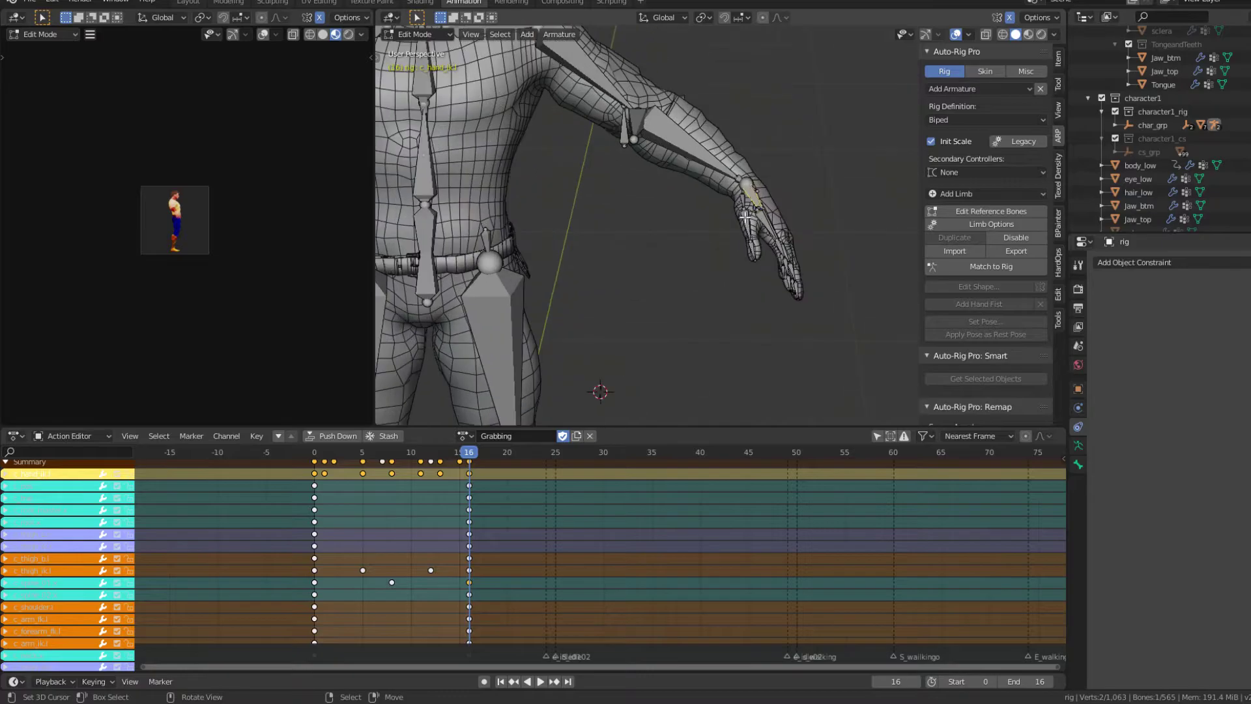
{"action": "middle_click_drag", "start_coordinate": [737, 239], "coordinate": [712, 333], "text": "shift"}
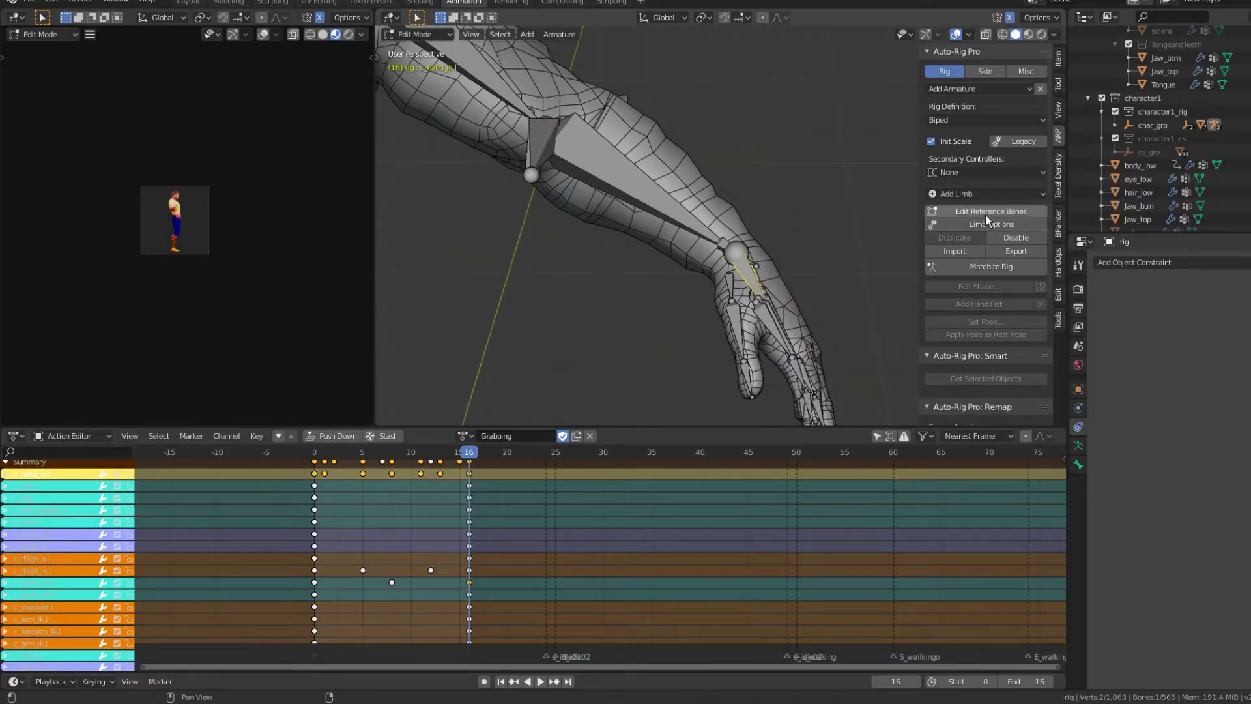
{"action": "scroll", "coordinate": [783, 265], "scroll_direction": "up", "scroll_amount": 4}
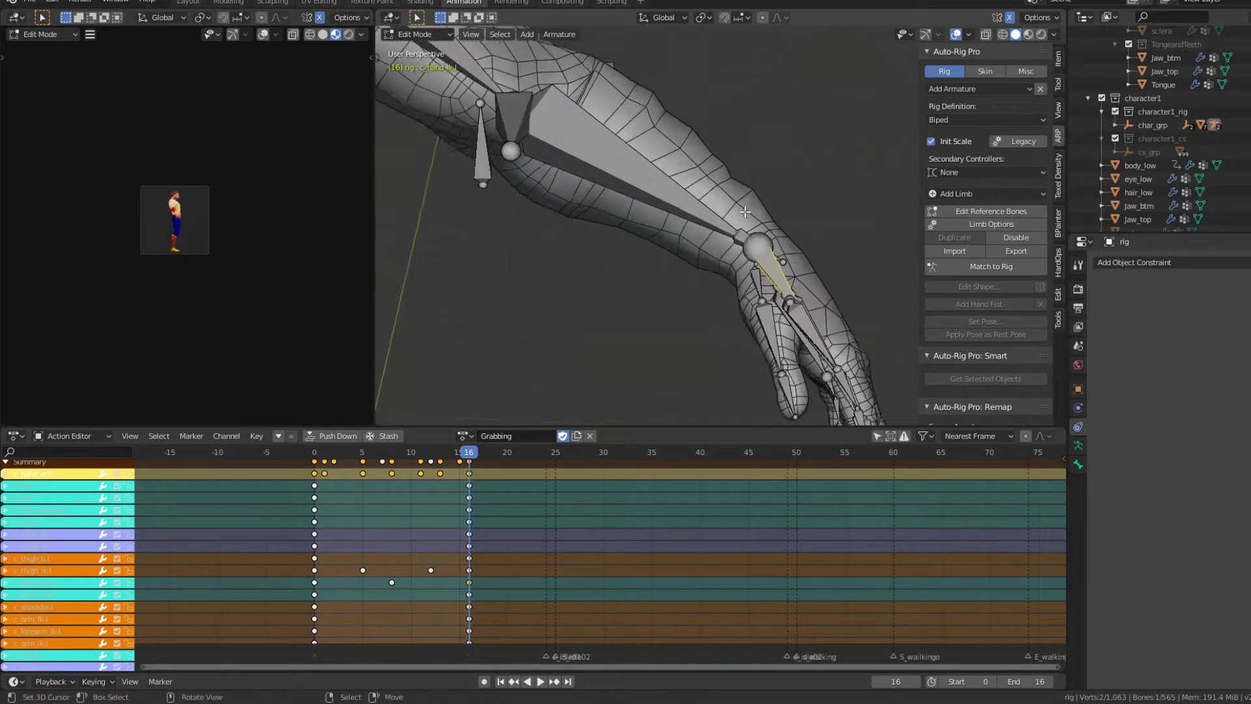
Try moving the bone at the left wrist and inspect the small wrist bend bone from several angles.
{"action": "left_click", "coordinate": [768, 252]}
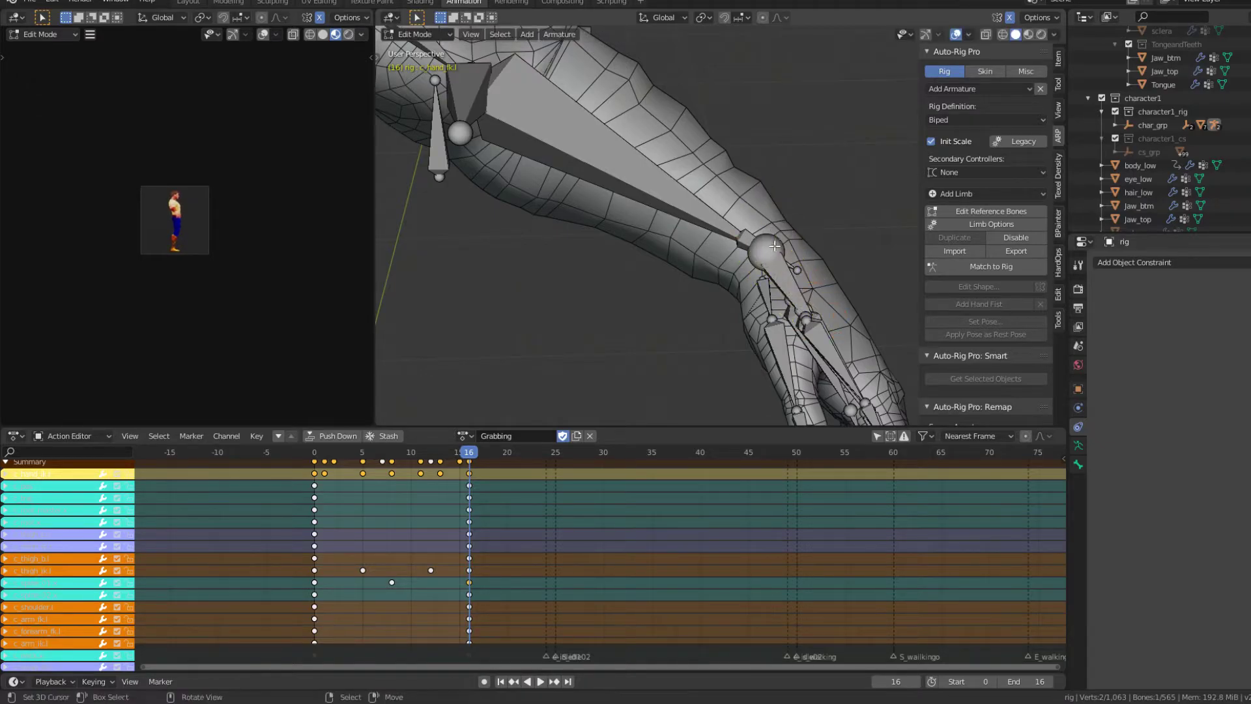
{"action": "scroll", "coordinate": [770, 251], "scroll_direction": "up", "scroll_amount": 2}
{"action": "key", "text": "g"}
{"action": "left_click", "coordinate": [737, 221]}
{"action": "middle_click_drag", "start_coordinate": [737, 221], "coordinate": [662, 241]}
{"action": "middle_click_drag", "start_coordinate": [626, 229], "coordinate": [796, 195]}
{"action": "middle_click_drag", "start_coordinate": [701, 119], "coordinate": [707, 179], "text": "shift"}
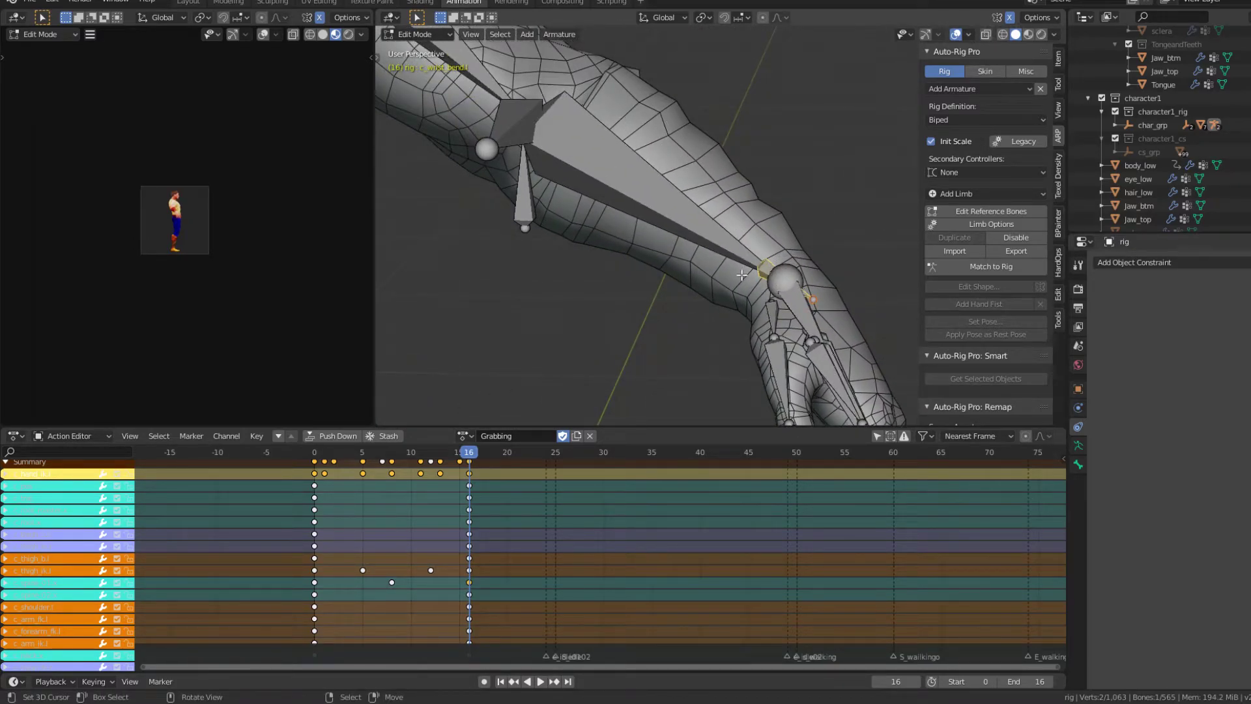
{"action": "middle_click_drag", "start_coordinate": [661, 173], "coordinate": [843, 255]}
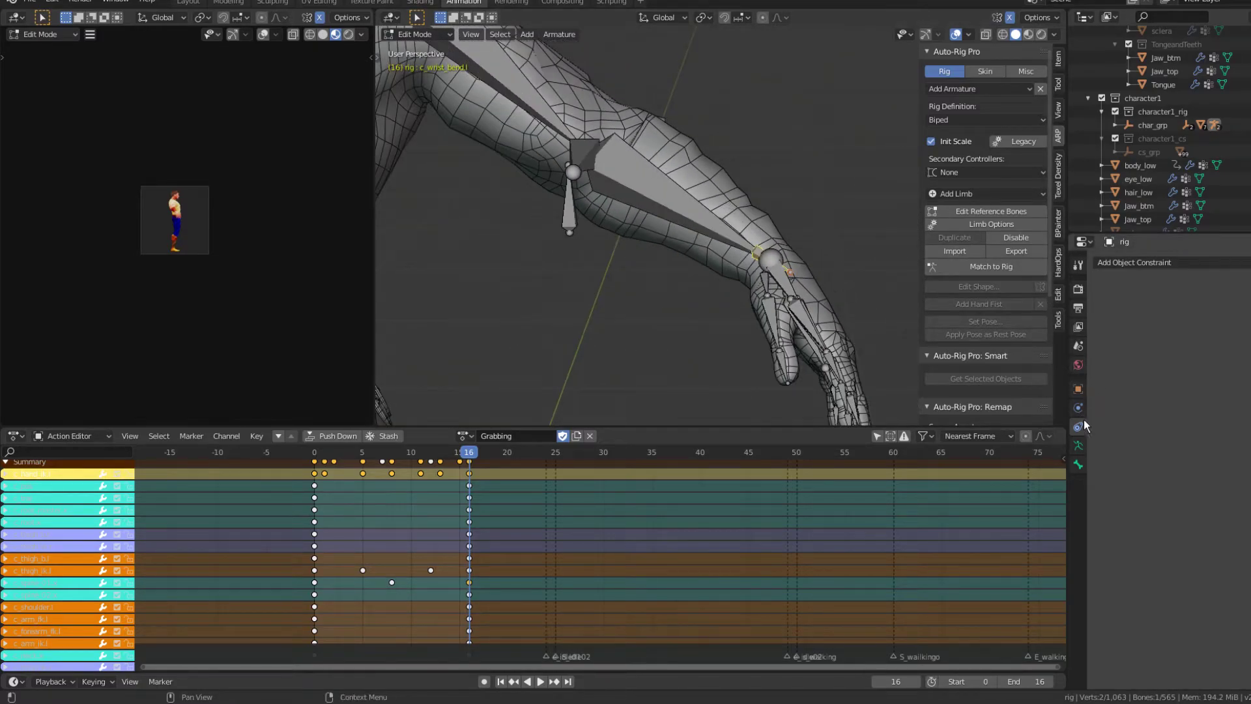
Check the rig's object constraint options and examine the left wrist bend bone up close.
{"action": "left_click", "coordinate": [1124, 266]}
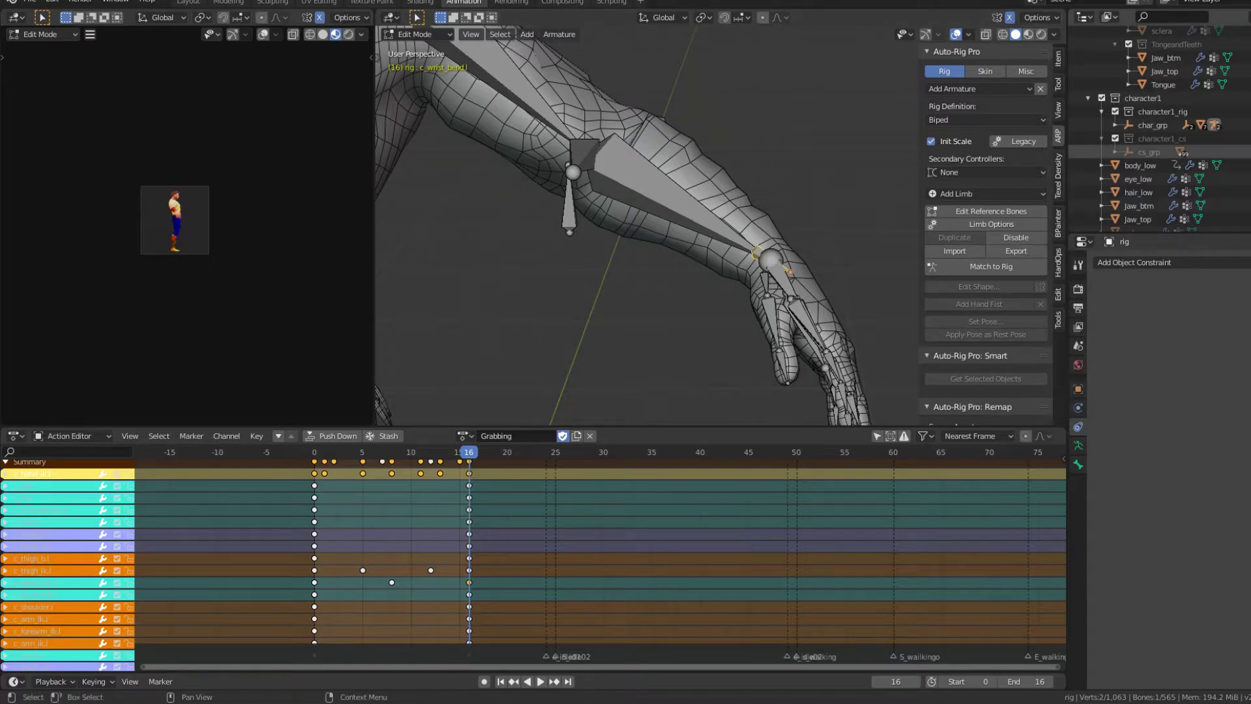
{"action": "scroll", "coordinate": [809, 265], "scroll_direction": "up", "scroll_amount": 4}
{"action": "scroll", "coordinate": [805, 264], "scroll_direction": "down", "scroll_amount": 1}
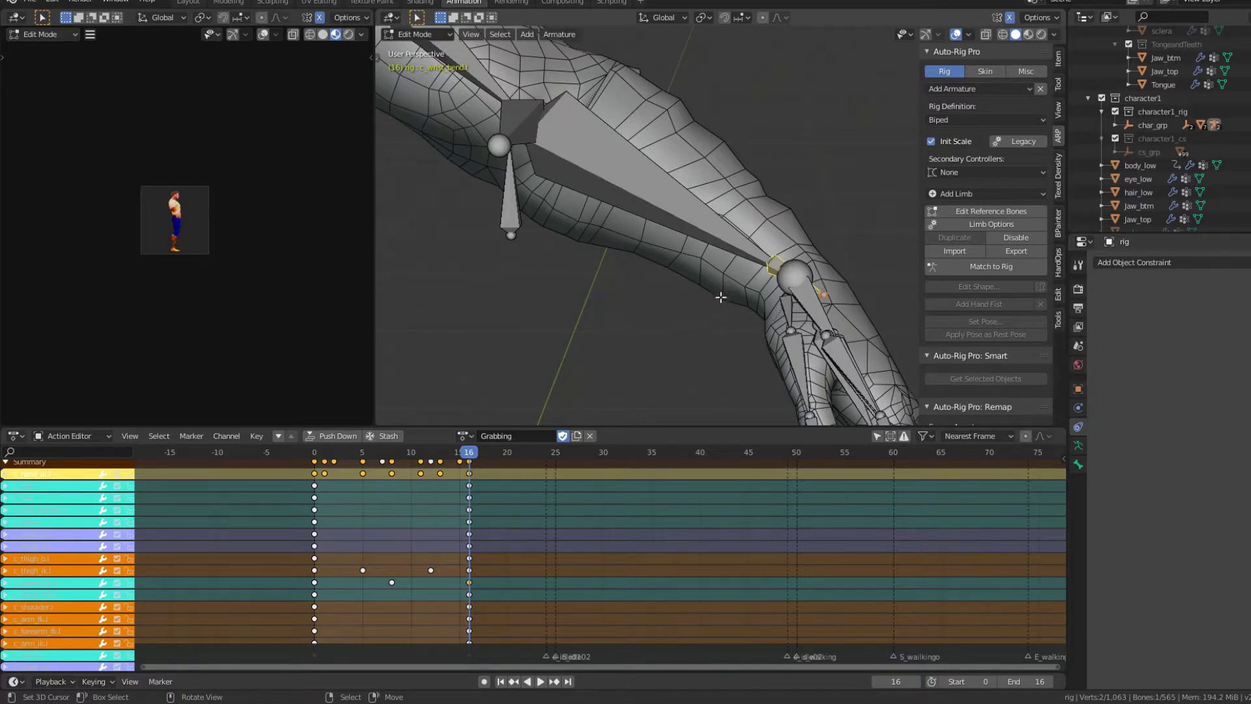
{"action": "middle_click_drag", "start_coordinate": [705, 299], "coordinate": [727, 271]}
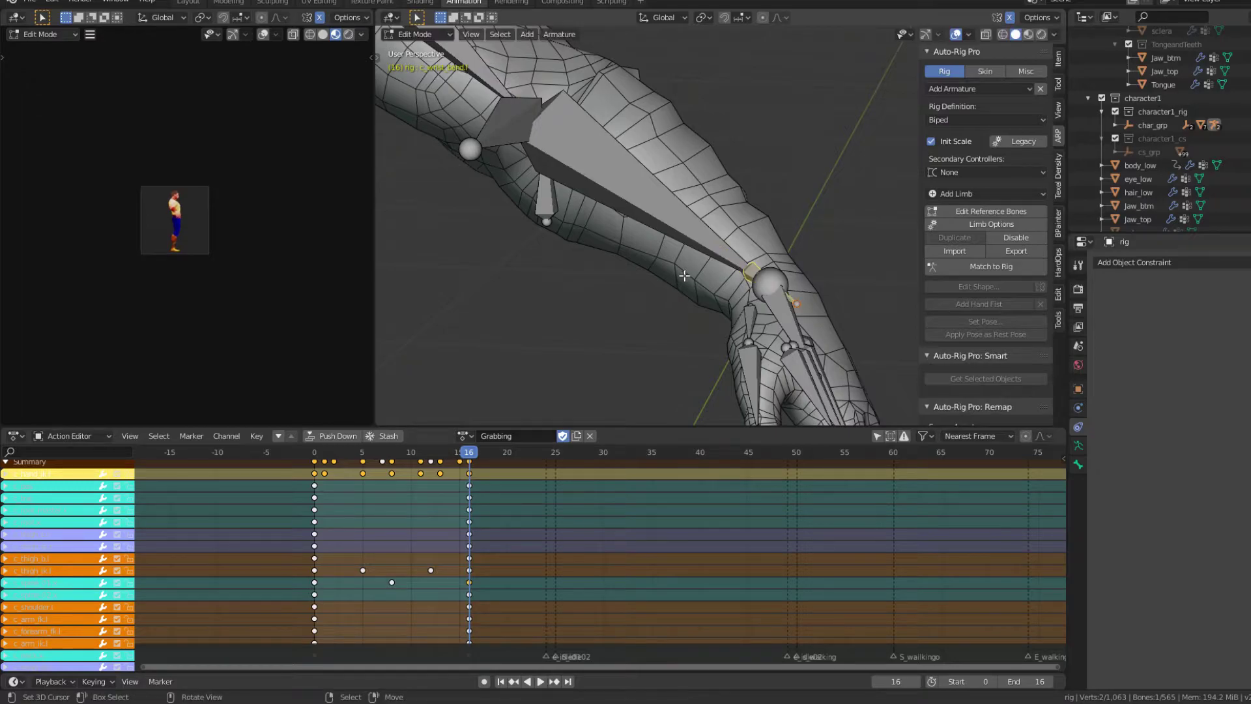
{"action": "scroll", "coordinate": [700, 251], "scroll_direction": "up", "scroll_amount": 5}
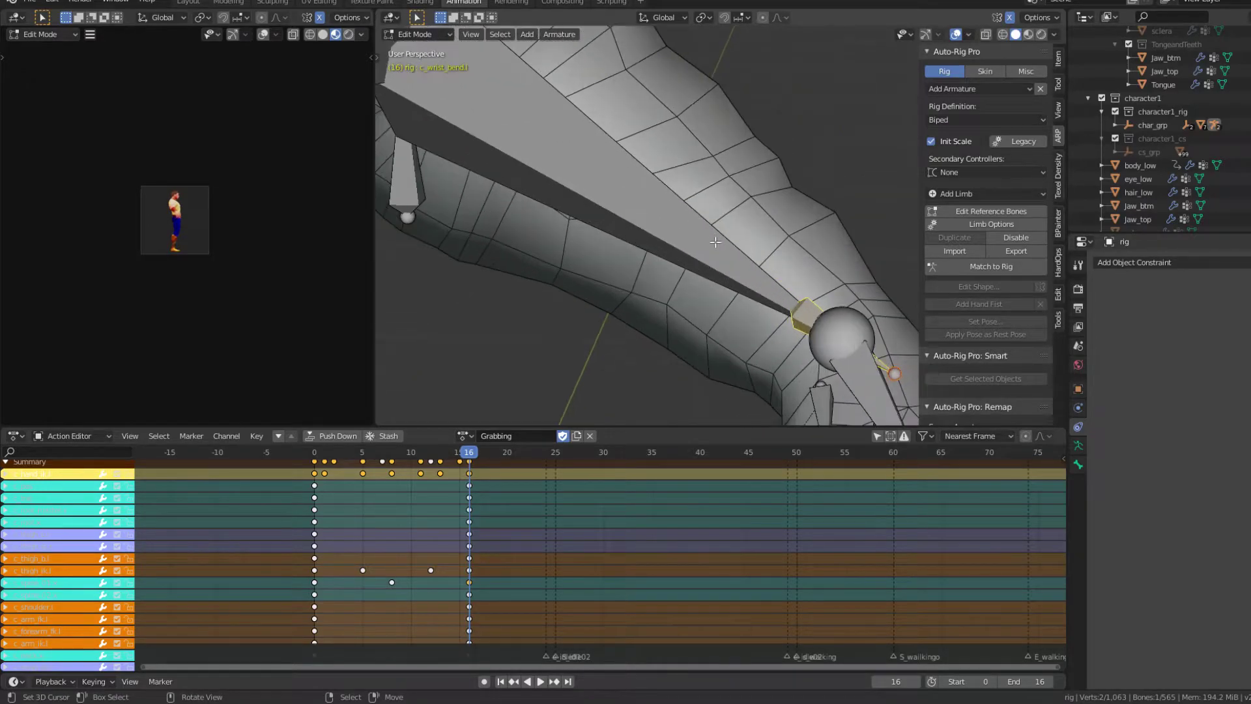
Select the left forearm bone and try moving it to see how it connects to the wrist bones.
{"action": "left_click", "coordinate": [705, 241]}
{"action": "scroll", "coordinate": [705, 240], "scroll_direction": "down", "scroll_amount": 3}
{"action": "key", "text": "g"}
{"action": "right_click", "coordinate": [737, 186]}
{"action": "key", "text": "g"}
{"action": "right_click", "coordinate": [760, 200]}
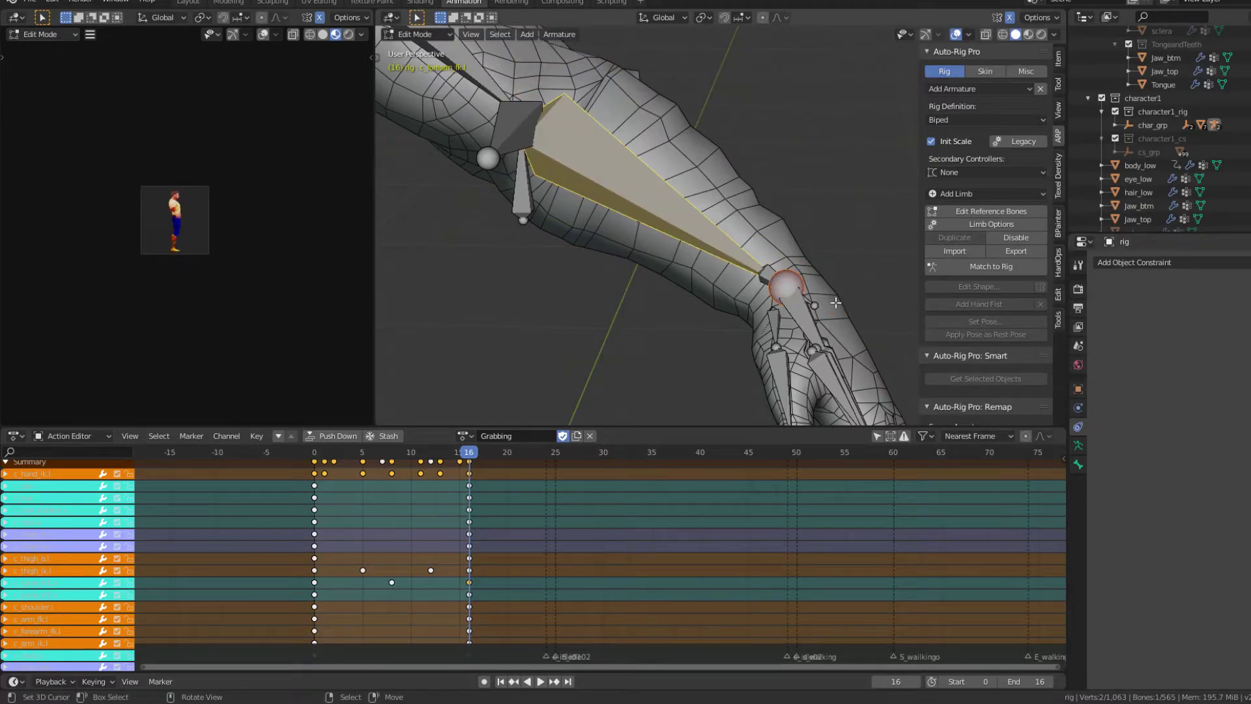
{"action": "middle_click_drag", "start_coordinate": [773, 282], "coordinate": [830, 289]}
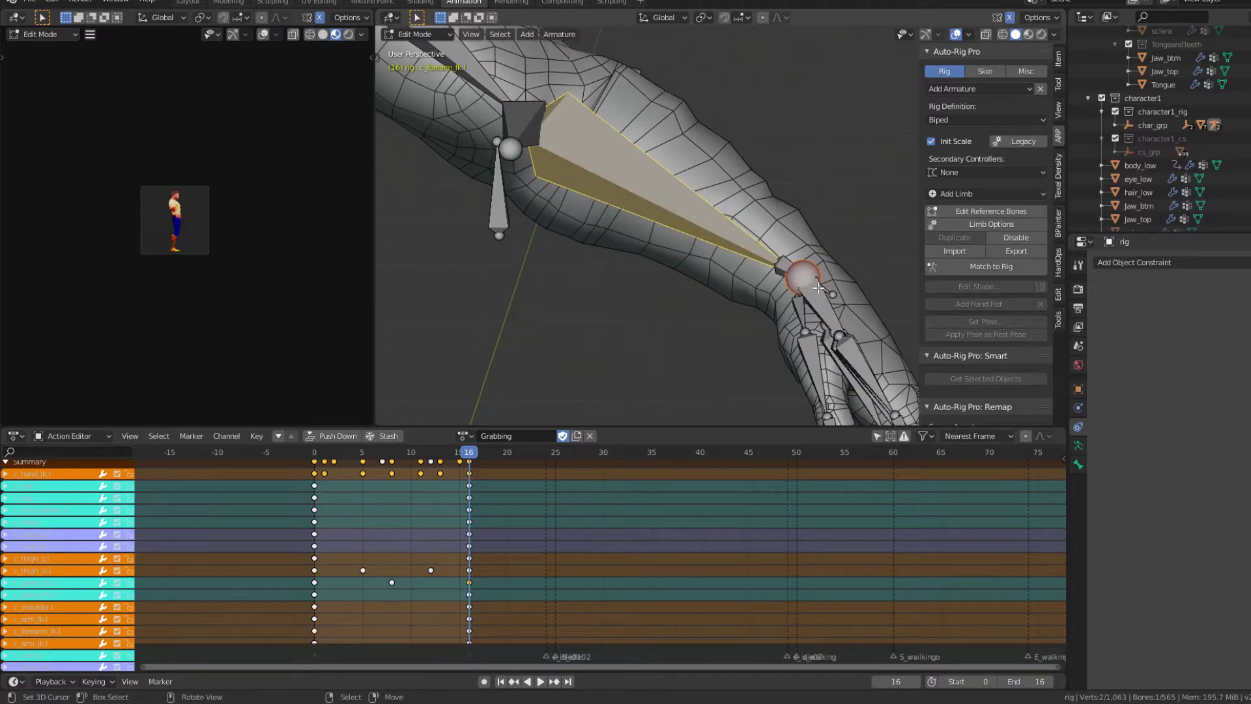
{"action": "middle_click_drag", "start_coordinate": [807, 282], "coordinate": [769, 280]}
{"action": "key", "text": "g"}
{"action": "right_click", "coordinate": [678, 260]}
{"action": "right_click", "coordinate": [786, 280]}
{"action": "key", "text": "g"}
{"action": "key", "text": "Escape"}
Pick out the left arm's wrist bend, forearm and upper arm bones and clear the selection.
{"action": "left_click", "coordinate": [765, 268]}
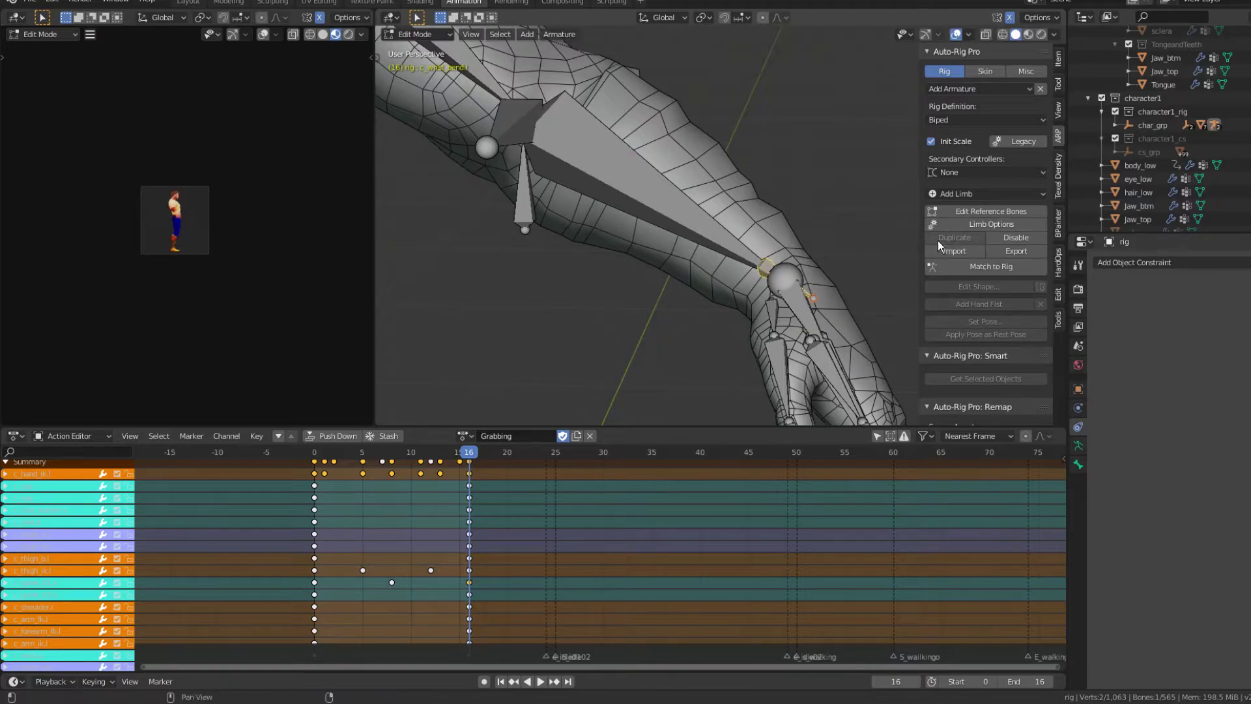
{"action": "scroll", "coordinate": [732, 217], "scroll_direction": "down", "scroll_amount": 4}
{"action": "left_click", "coordinate": [662, 198], "text": "shift"}
{"action": "left_click", "coordinate": [599, 143], "text": "shift"}
{"action": "key", "text": "alt+a"}
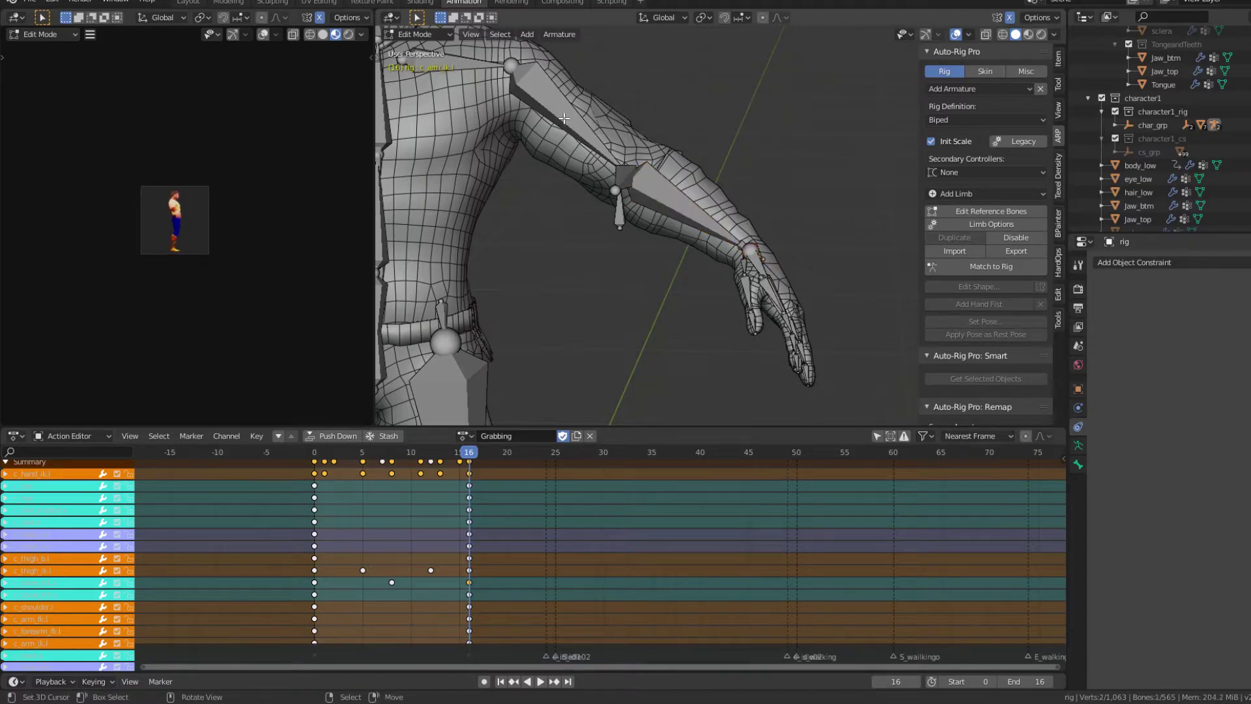
Select the left forearm bone between the elbow and the wrist.
{"action": "left_click", "coordinate": [625, 176]}
{"action": "left_click", "coordinate": [631, 180]}
{"action": "left_click", "coordinate": [678, 205]}
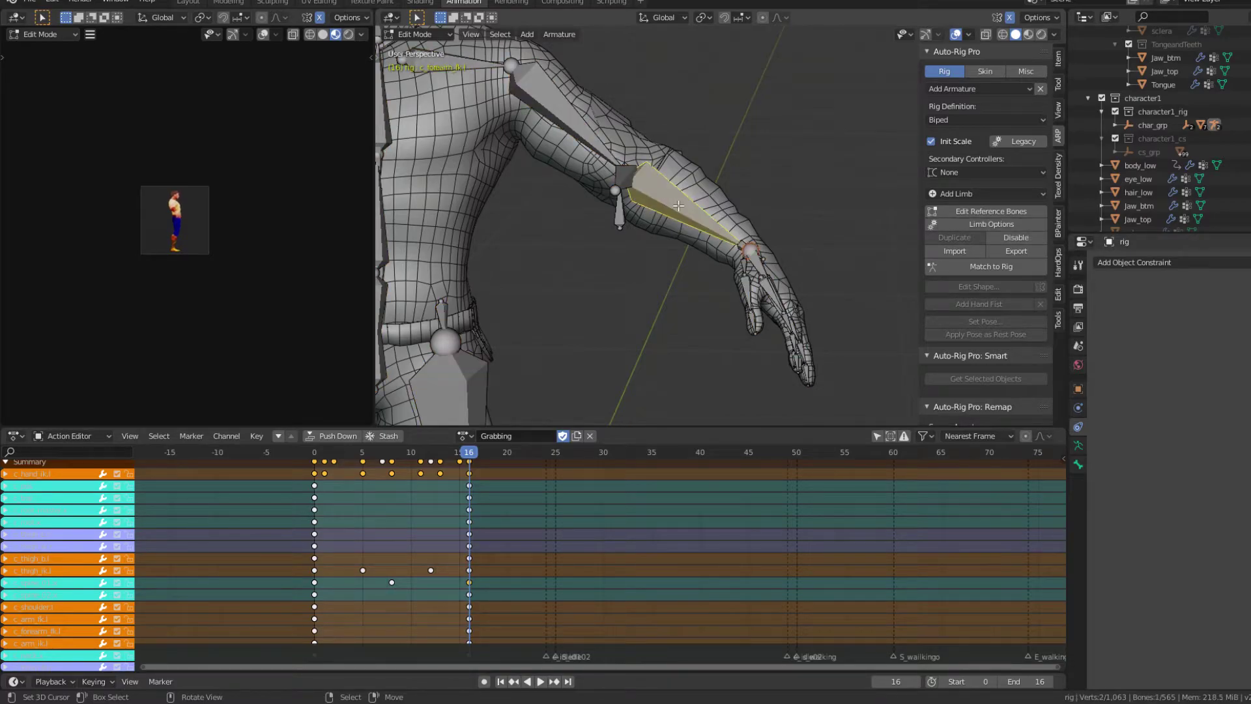
Add the left upper arm bone and the hand bones below the wrist to the selected forearm bone.
{"action": "left_click", "coordinate": [597, 133], "text": "shift"}
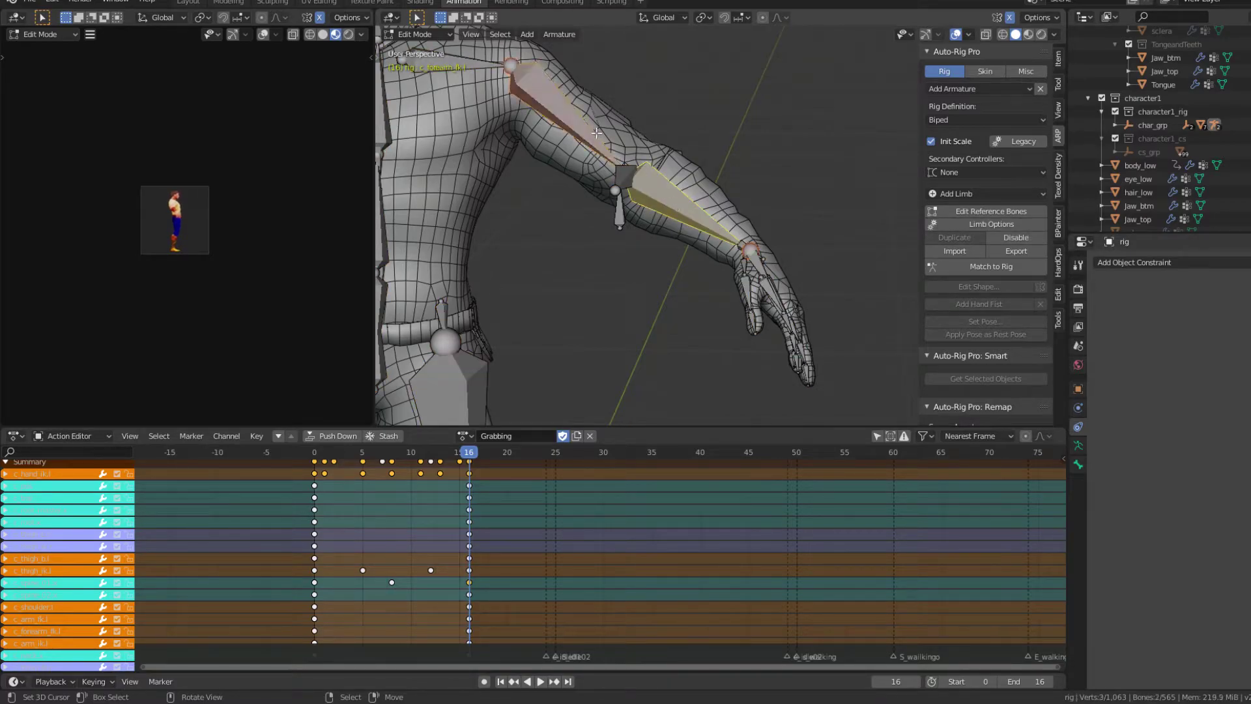
{"action": "left_click", "coordinate": [754, 260], "text": "shift"}
{"action": "scroll", "coordinate": [756, 261], "scroll_direction": "up", "scroll_amount": 3}
{"action": "middle_click_drag", "start_coordinate": [784, 295], "coordinate": [730, 312]}
{"action": "right_click", "coordinate": [737, 323], "text": "shift"}
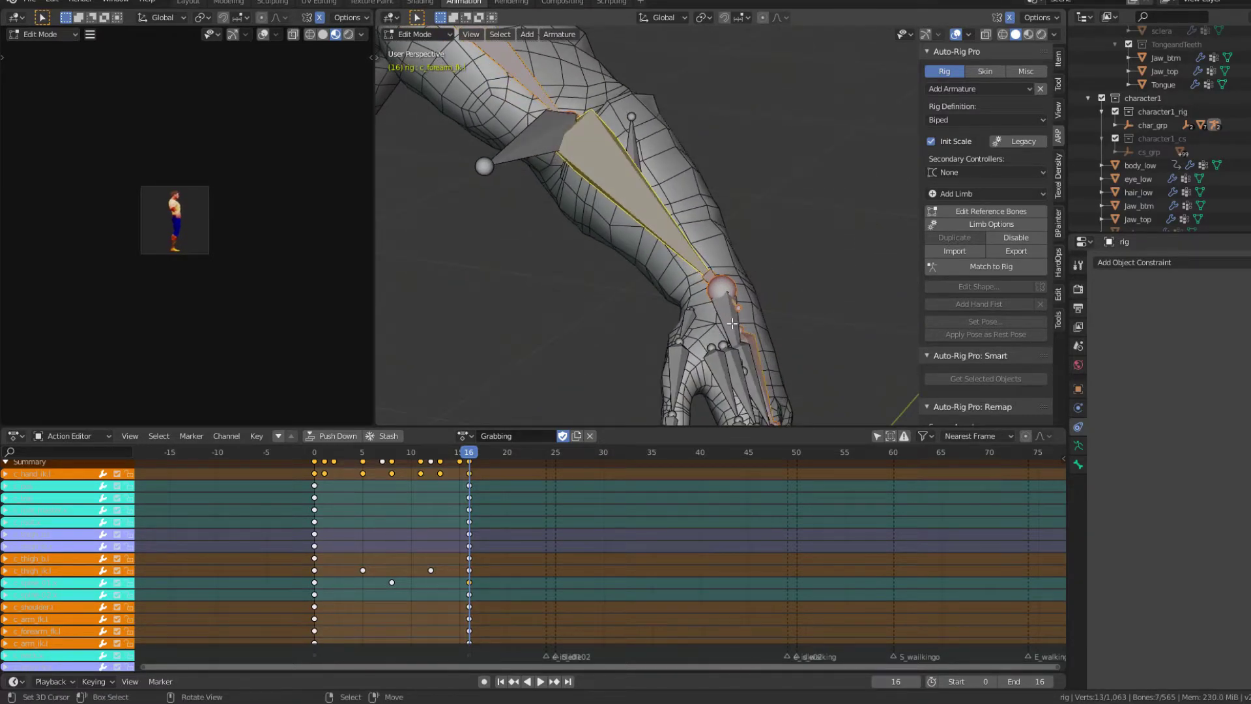
Extend the selection to the small bones around the left wrist with circle and box selection.
{"action": "scroll", "coordinate": [733, 324], "scroll_direction": "down", "scroll_amount": 1}
{"action": "key", "text": "c"}
{"action": "middle_click_drag", "start_coordinate": [746, 335], "coordinate": [733, 316]}
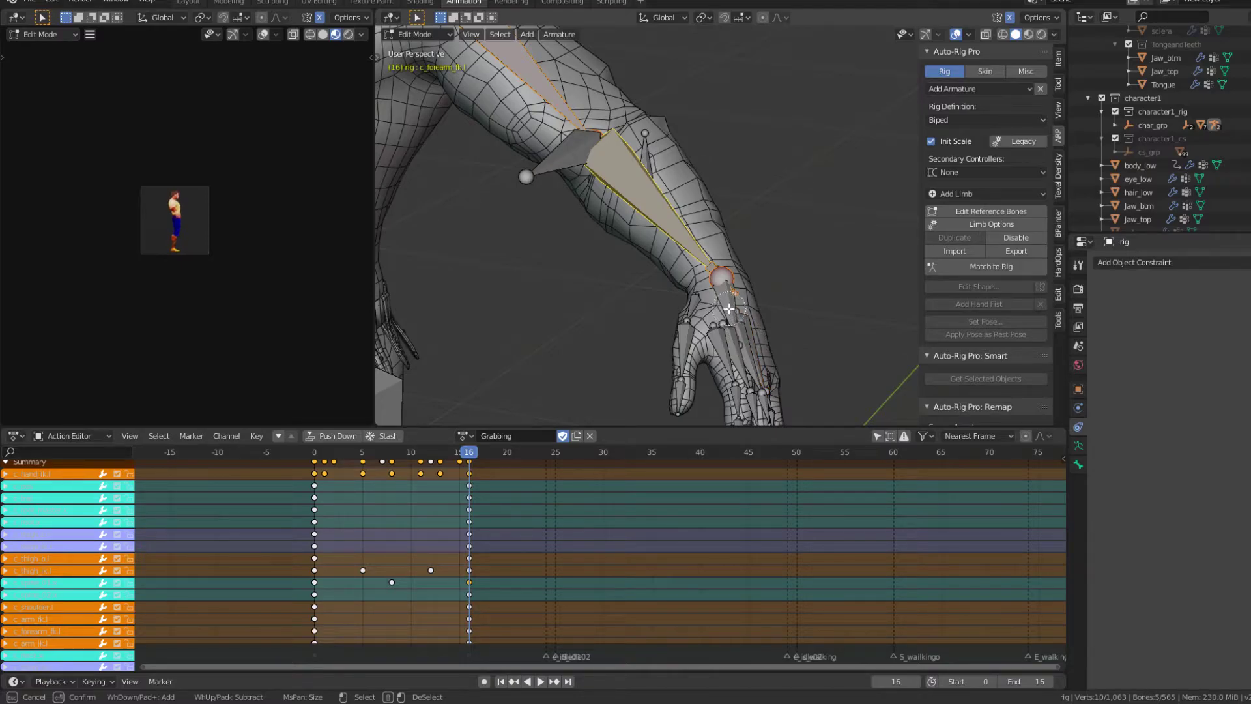
{"action": "right_click", "coordinate": [729, 308]}
{"action": "left_click", "coordinate": [728, 308], "text": "shift"}
{"action": "scroll", "coordinate": [723, 293], "scroll_direction": "up", "scroll_amount": 2}
{"action": "key", "text": "b"}
{"action": "left_click_drag", "start_coordinate": [724, 328], "coordinate": [744, 349]}
Show the active tool's settings and set box selection to extend the existing selection.
{"action": "left_click", "coordinate": [1078, 265]}
{"action": "left_click", "coordinate": [1116, 282]}
{"action": "scroll", "coordinate": [769, 300], "scroll_direction": "down", "scroll_amount": 3}
{"action": "middle_click_drag", "start_coordinate": [768, 300], "coordinate": [741, 272]}
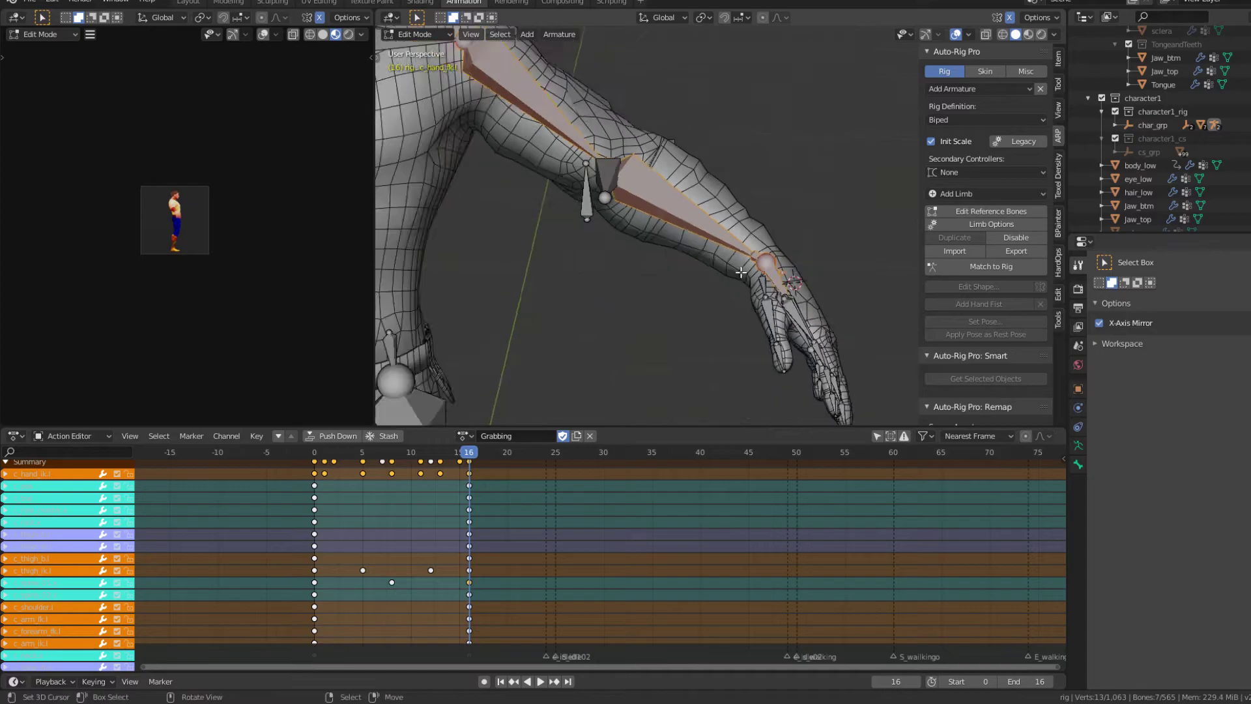
{"action": "scroll", "coordinate": [741, 272], "scroll_direction": "down", "scroll_amount": 2}
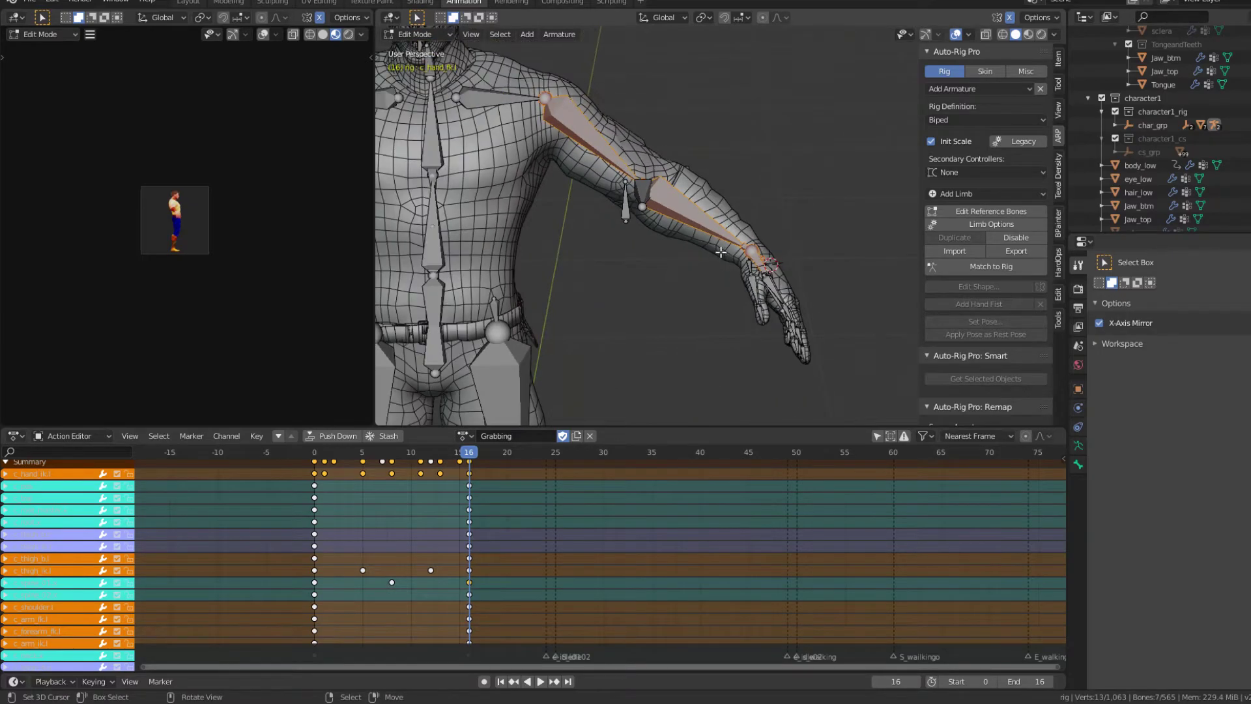
Try to open the limb options for the selected arm bones, and switch the rig to editing its reference bones.
{"action": "left_click", "coordinate": [973, 220]}
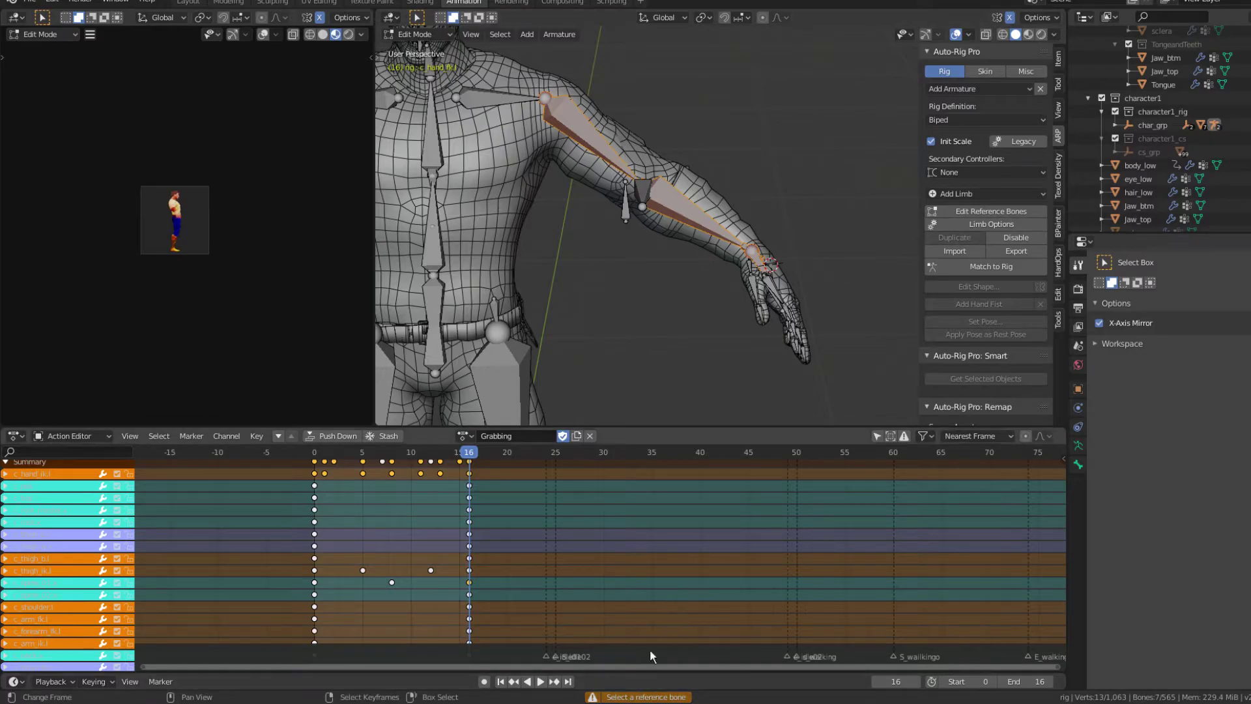
{"action": "left_click", "coordinate": [982, 226]}
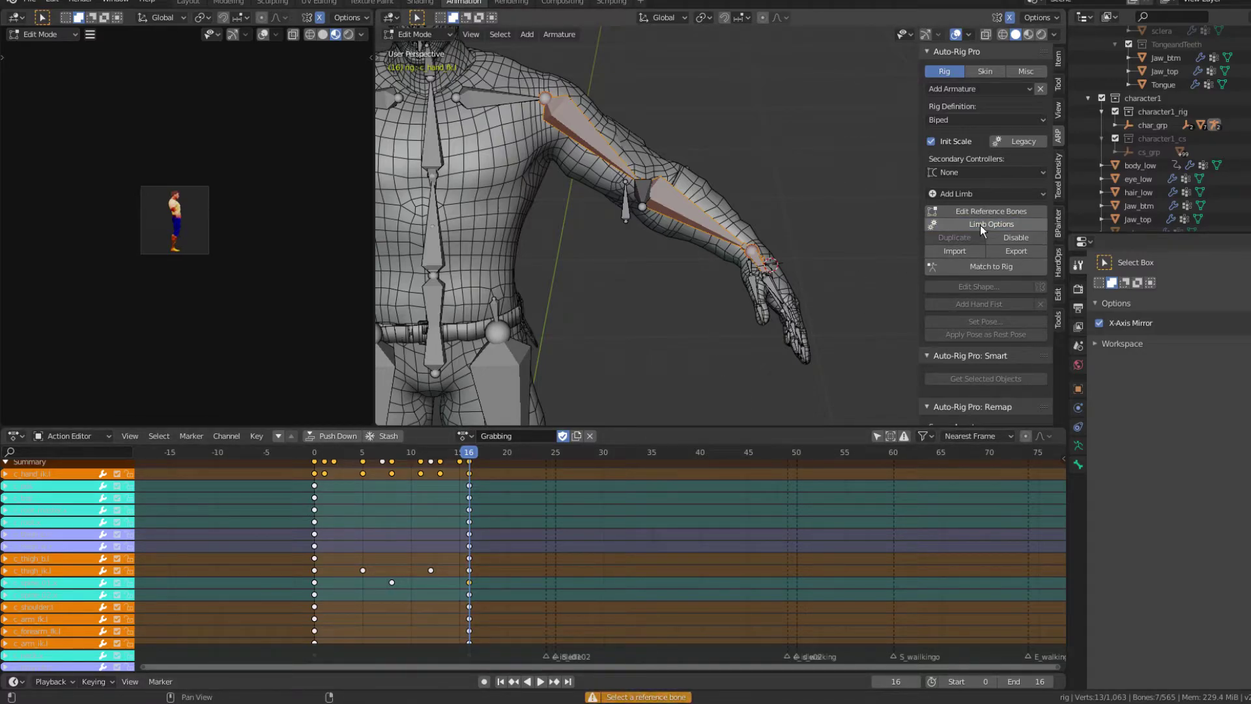
{"action": "left_click", "coordinate": [980, 216]}
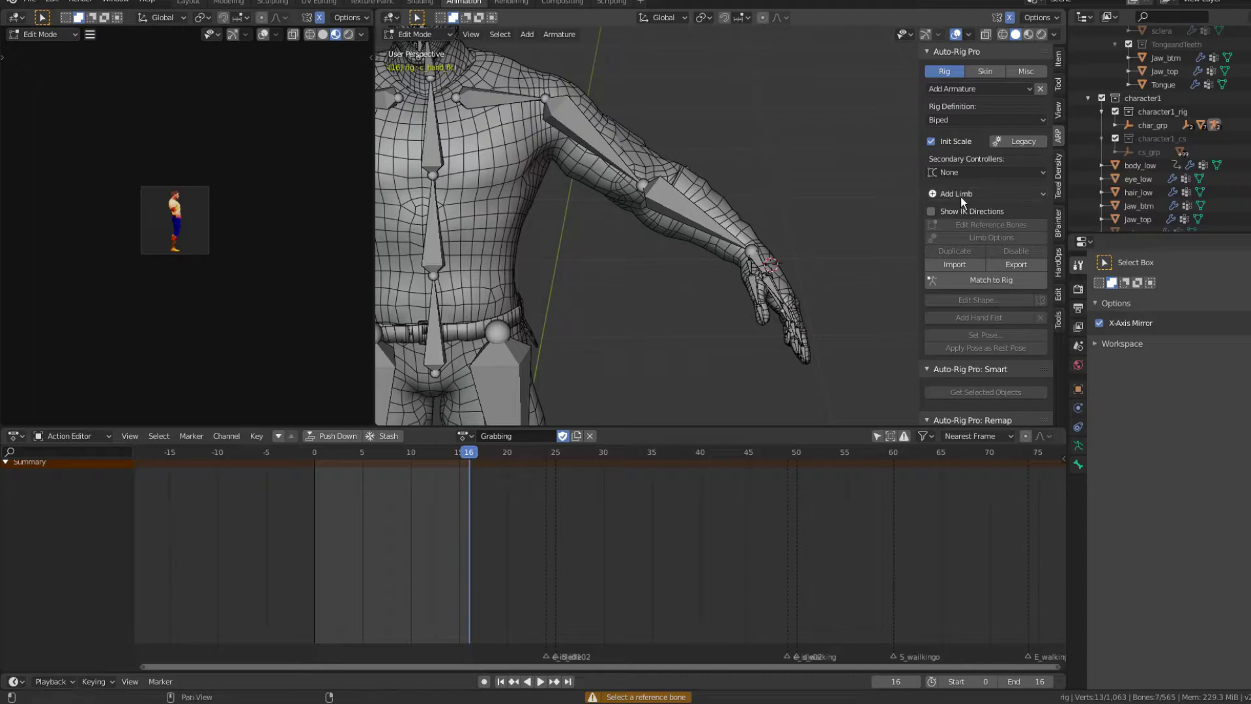
Look through the limb types that can be added and the secondary controller modes, keeping None.
{"action": "left_click", "coordinate": [975, 194]}
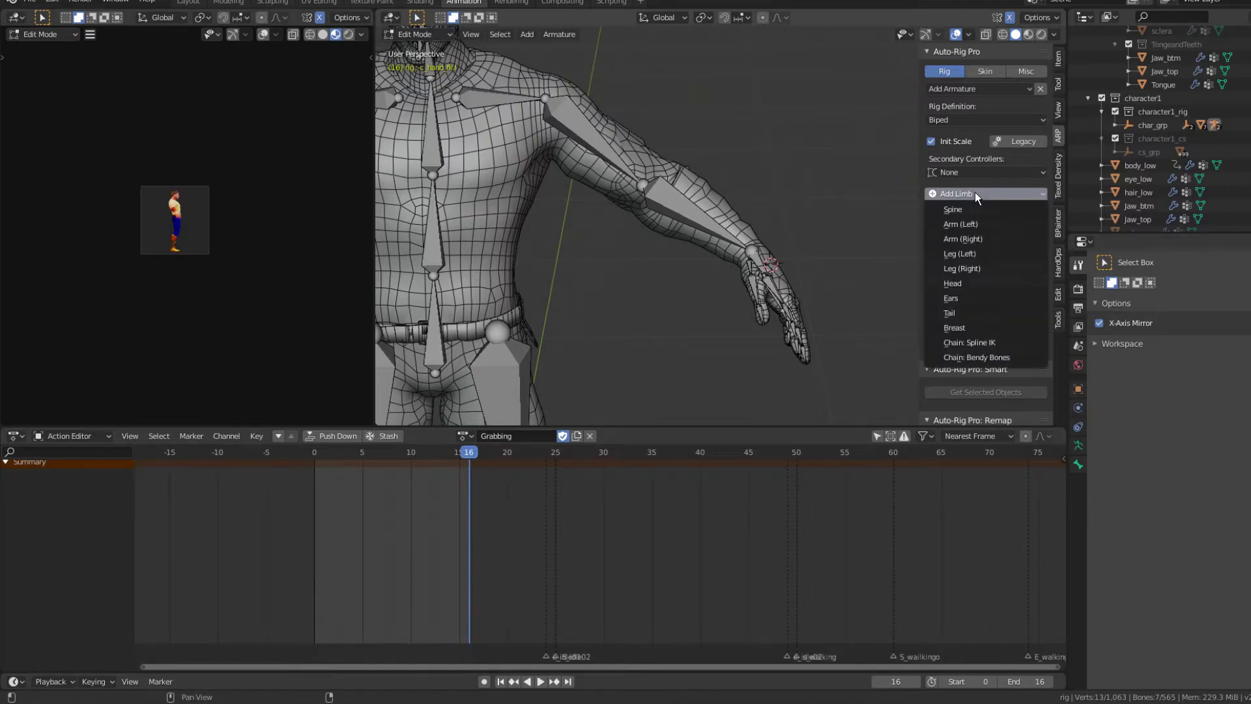
{"action": "left_click", "coordinate": [976, 194]}
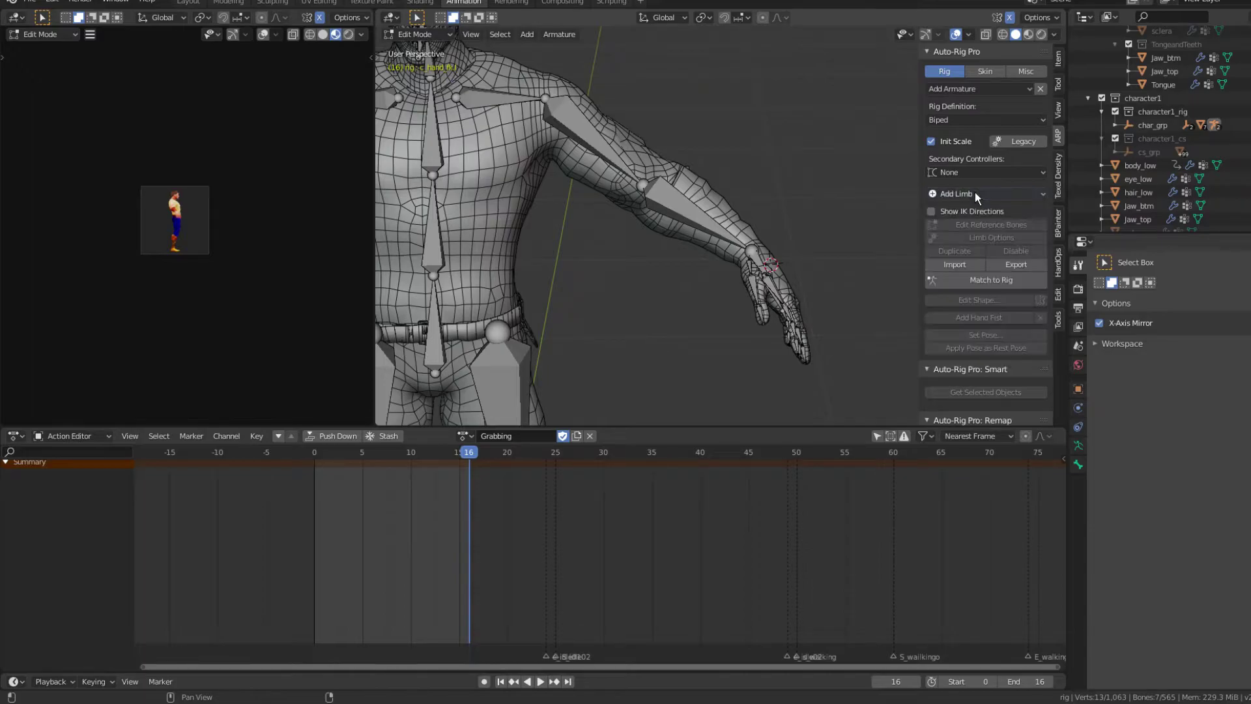
{"action": "left_click", "coordinate": [969, 170]}
{"action": "left_click", "coordinate": [969, 168]}
{"action": "left_click", "coordinate": [968, 168]}
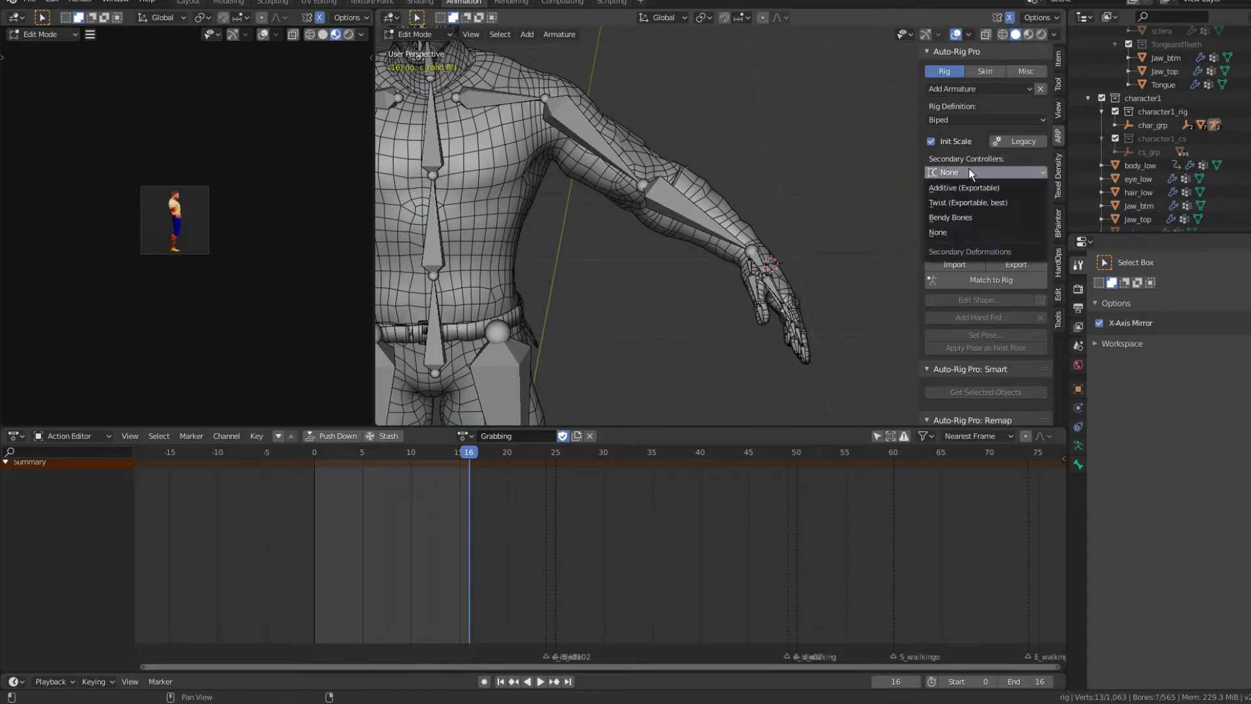
{"action": "left_click", "coordinate": [969, 169]}
{"action": "left_click", "coordinate": [968, 170]}
{"action": "left_click", "coordinate": [951, 238]}
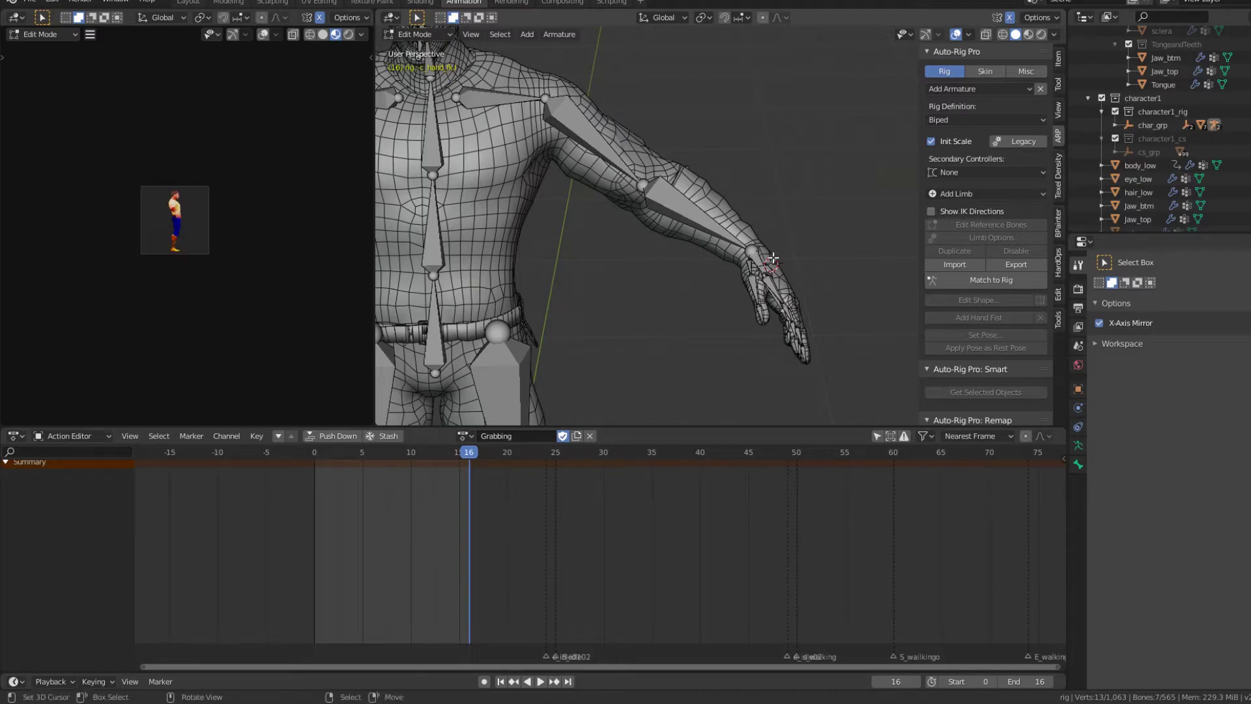
Select the left forearm reference bone and open its limb options.
{"action": "scroll", "coordinate": [771, 281], "scroll_direction": "up", "scroll_amount": 1}
{"action": "scroll", "coordinate": [771, 282], "scroll_direction": "up", "scroll_amount": 3}
{"action": "left_click", "coordinate": [790, 261]}
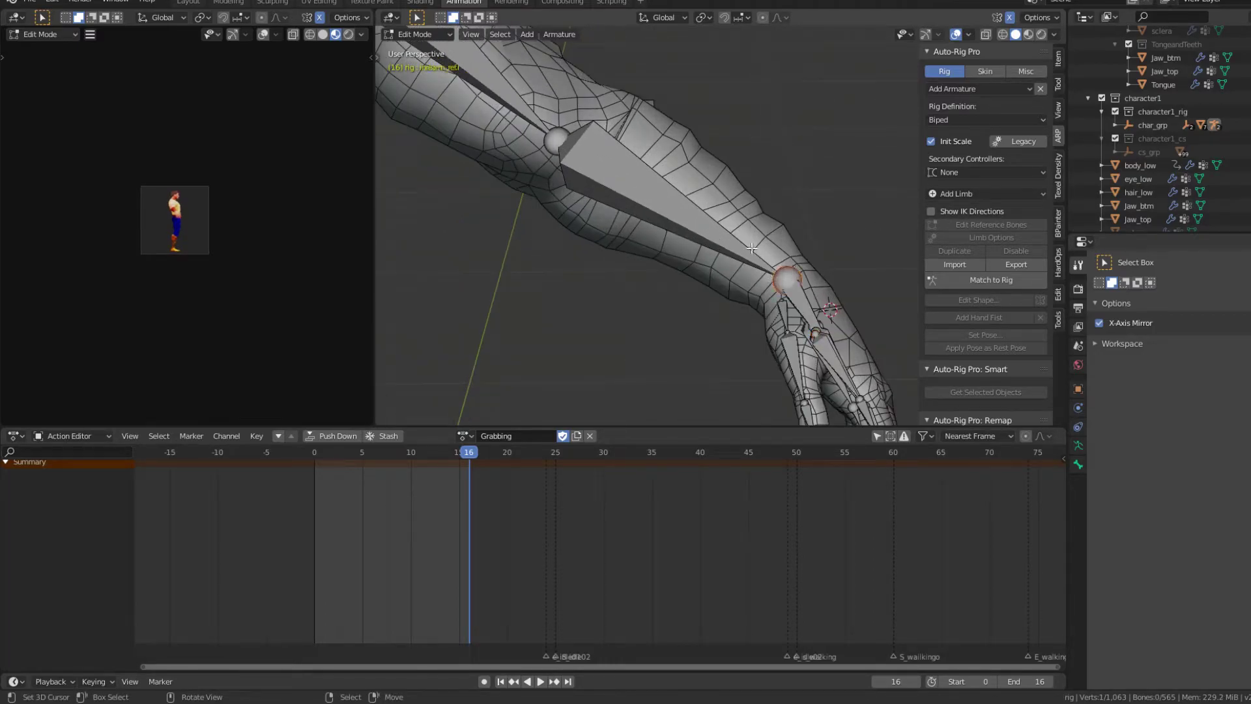
{"action": "left_click", "coordinate": [978, 240]}
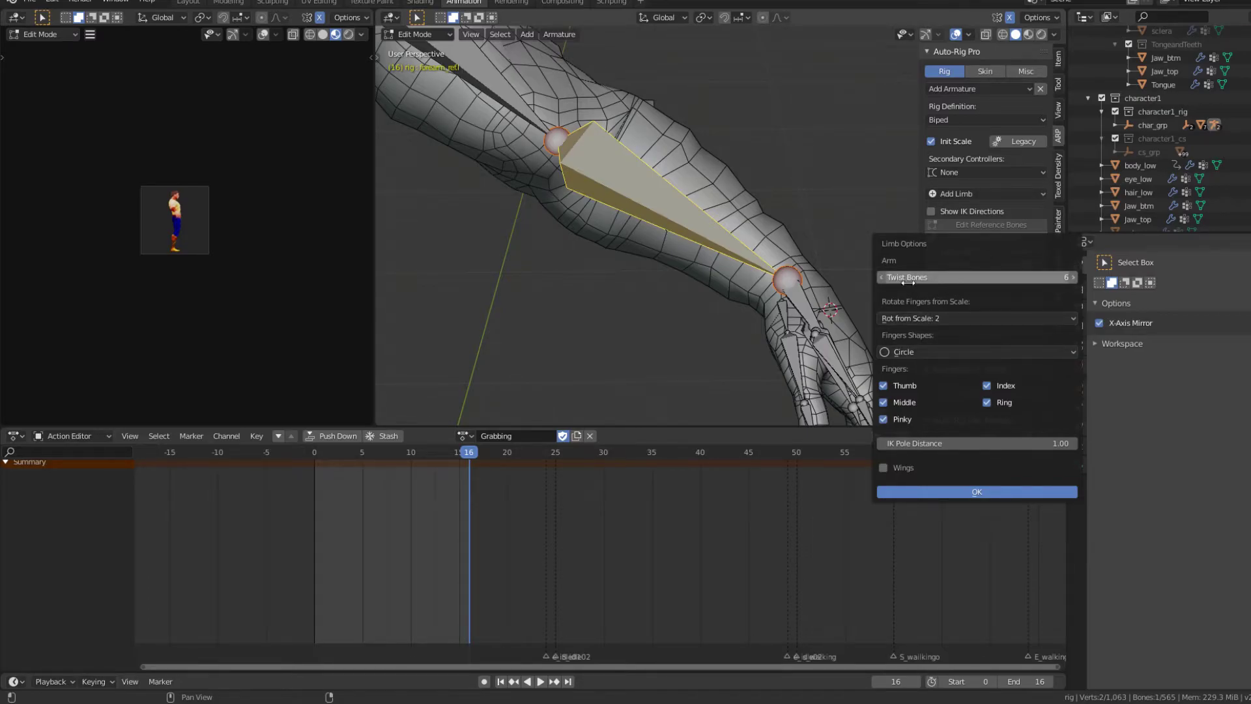
Try lowering the arm's twist bones to 1 and set the count back to 6.
{"action": "left_click", "coordinate": [883, 277]}
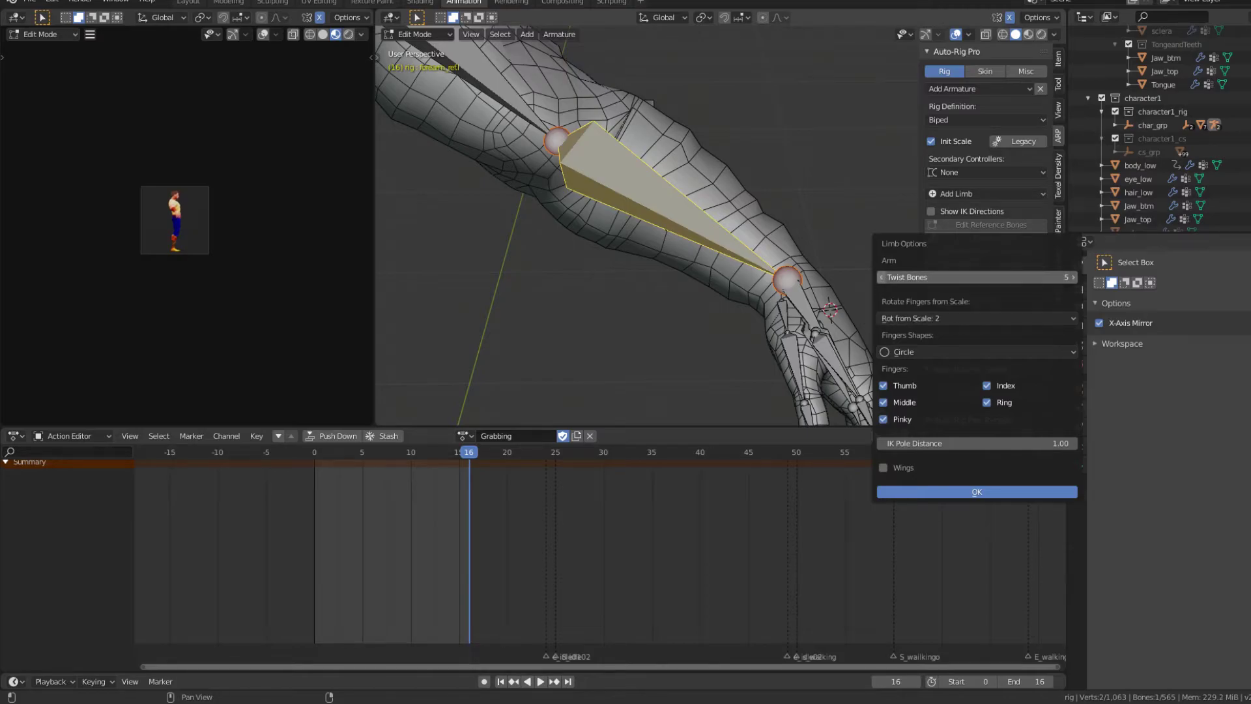
{"action": "left_click", "coordinate": [883, 278]}
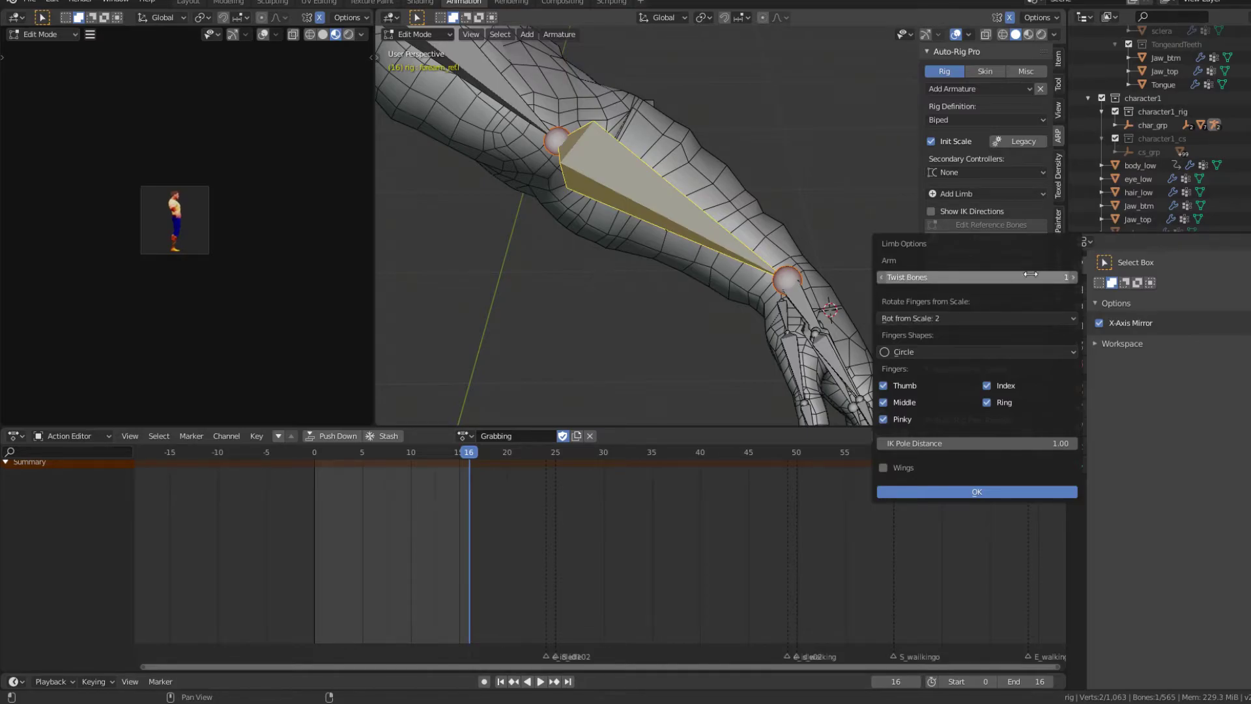
{"action": "left_click", "coordinate": [1073, 280]}
{"action": "left_click", "coordinate": [1073, 280]}
{"action": "left_click", "coordinate": [1073, 280]}
{"action": "left_click", "coordinate": [1073, 280]}
{"action": "left_click", "coordinate": [1073, 280]}
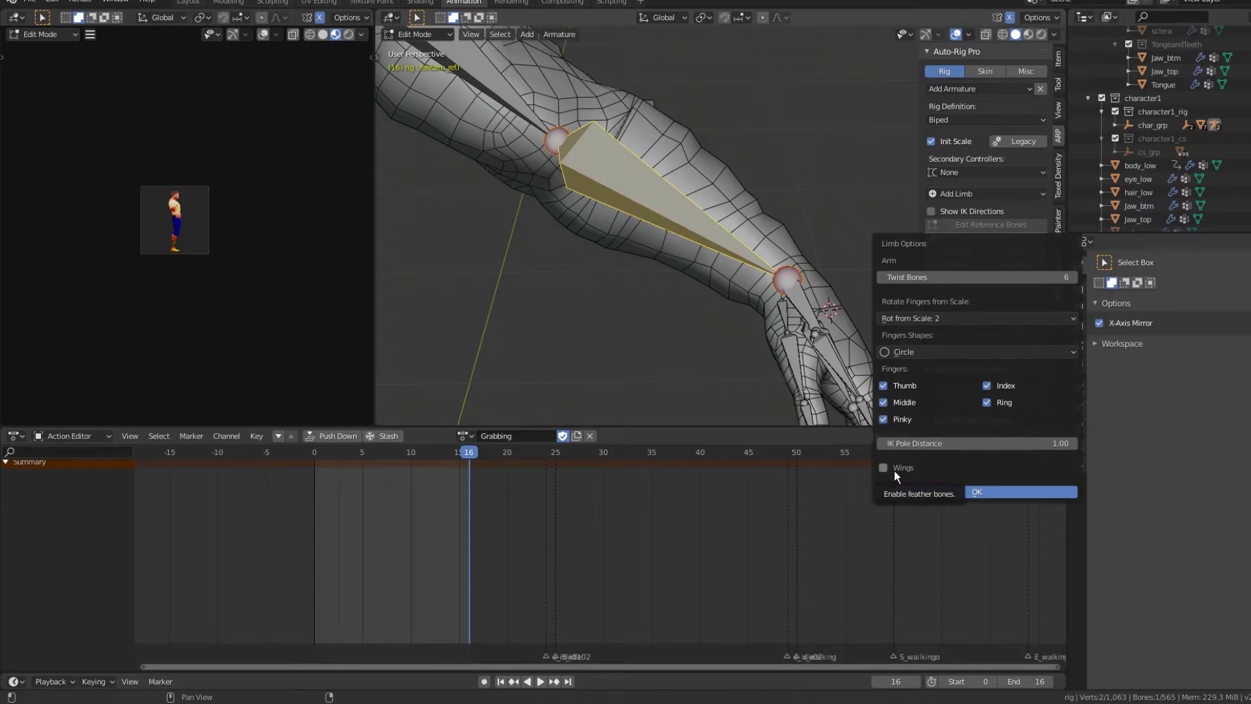
Check the finger shape choices, keep Circle, and apply the arm's limb options.
{"action": "left_click", "coordinate": [913, 354]}
{"action": "left_click", "coordinate": [912, 354]}
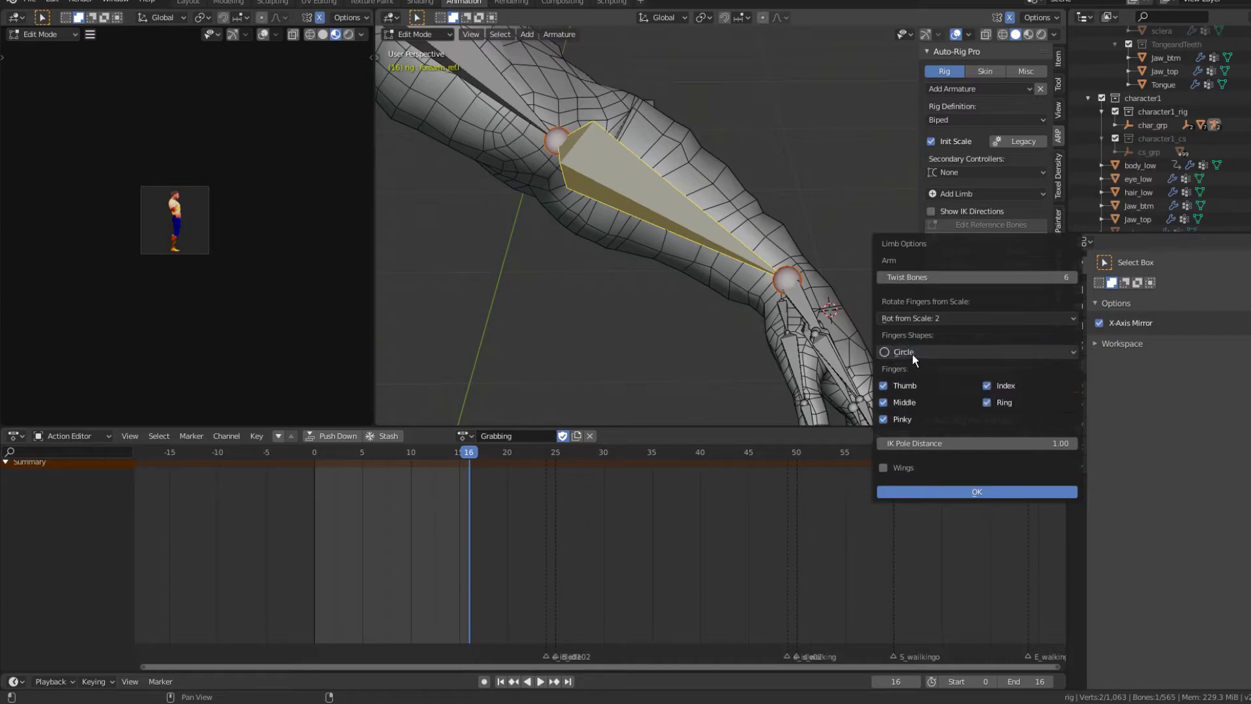
{"action": "left_click", "coordinate": [957, 491]}
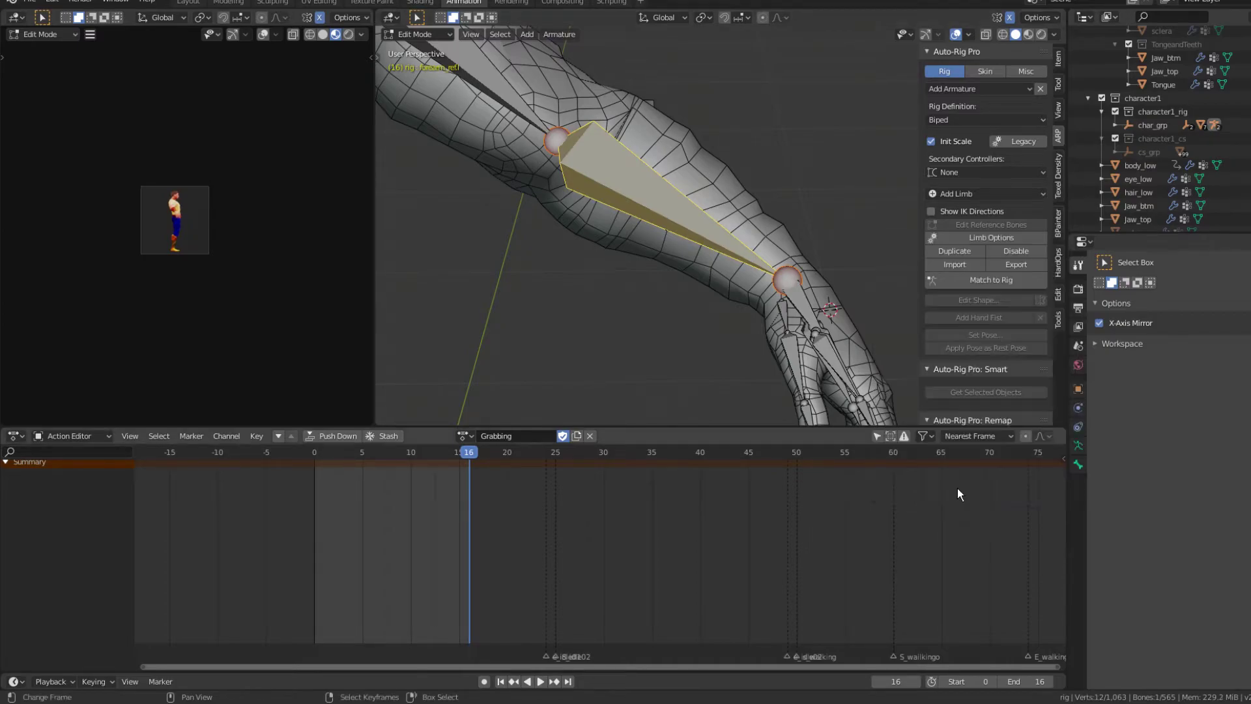
Select all the reference bones and rebuild the control rig with Match to Rig.
{"action": "middle_click_drag", "start_coordinate": [794, 281], "coordinate": [900, 204]}
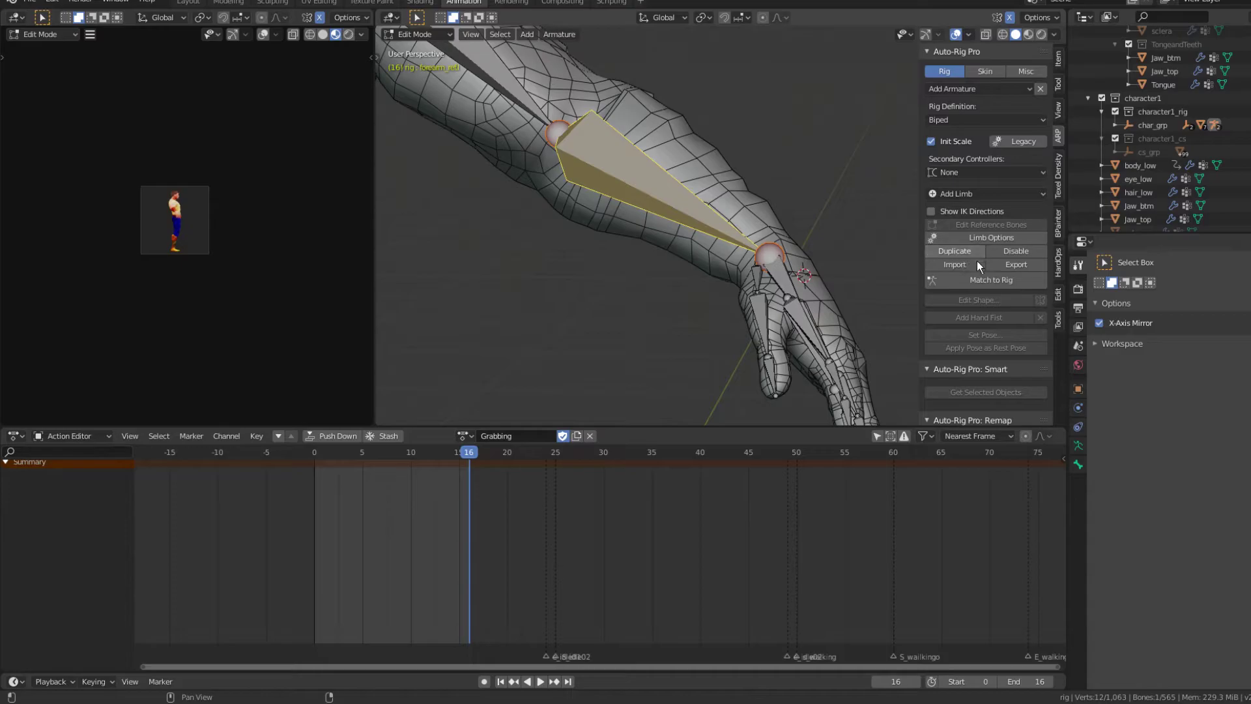
{"action": "key", "text": "a"}
{"action": "scroll", "coordinate": [715, 207], "scroll_direction": "down", "scroll_amount": 7}
{"action": "middle_click_drag", "start_coordinate": [636, 207], "coordinate": [670, 189]}
{"action": "scroll", "coordinate": [664, 194], "scroll_direction": "down", "scroll_amount": 1}
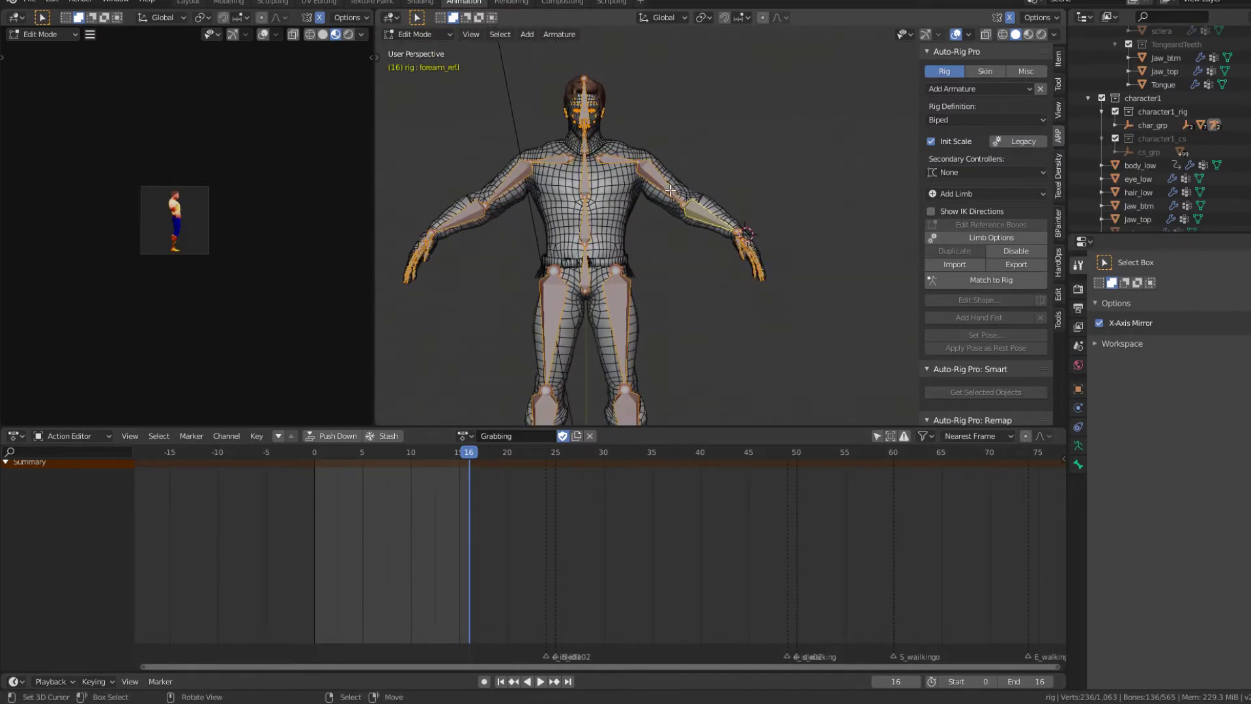
{"action": "scroll", "coordinate": [671, 189], "scroll_direction": "up", "scroll_amount": 2}
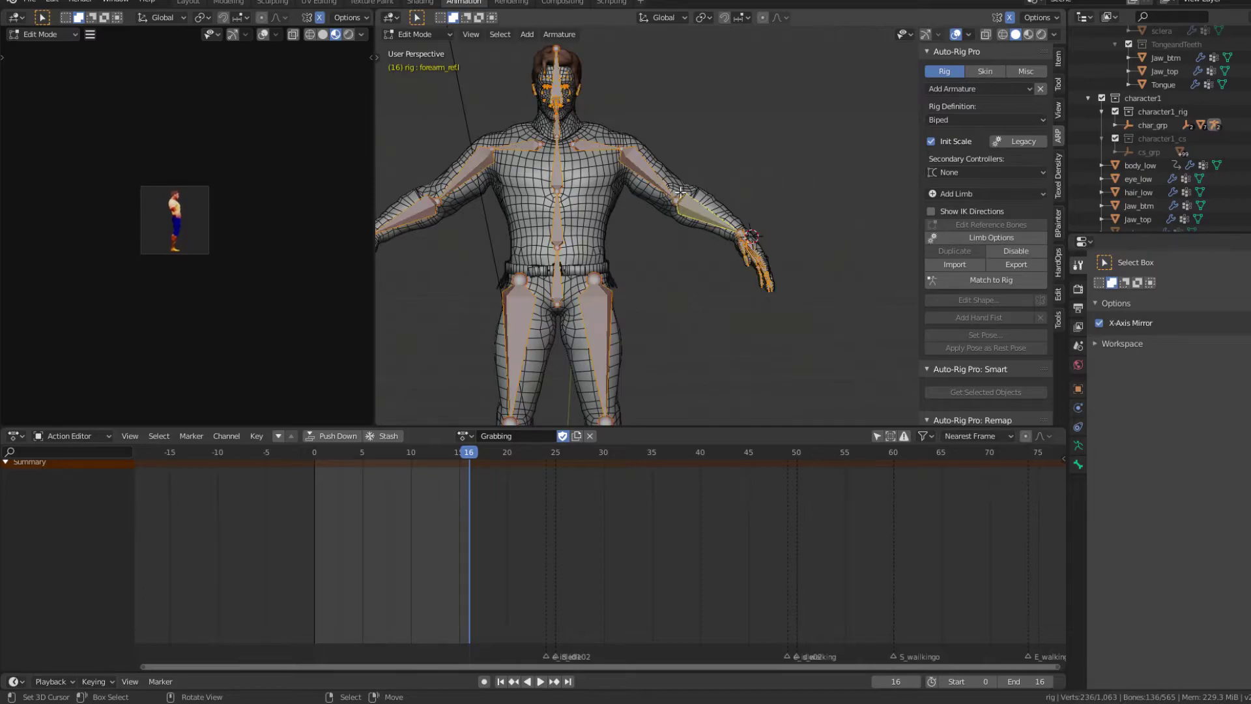
{"action": "left_click", "coordinate": [967, 281]}
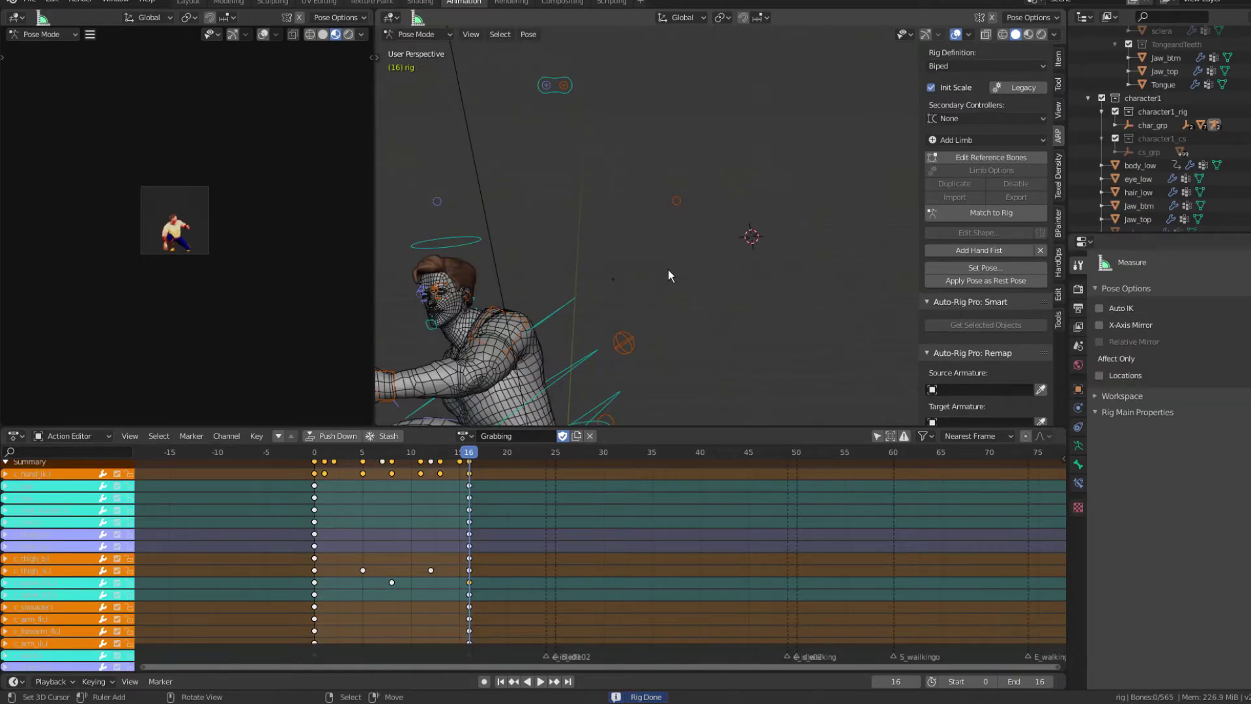
Select the right hand IK control and examine the crouching pose from the front.
{"action": "middle_click_drag", "start_coordinate": [667, 268], "coordinate": [698, 98]}
{"action": "middle_click_drag", "start_coordinate": [605, 311], "coordinate": [631, 291]}
{"action": "right_click", "coordinate": [642, 292]}
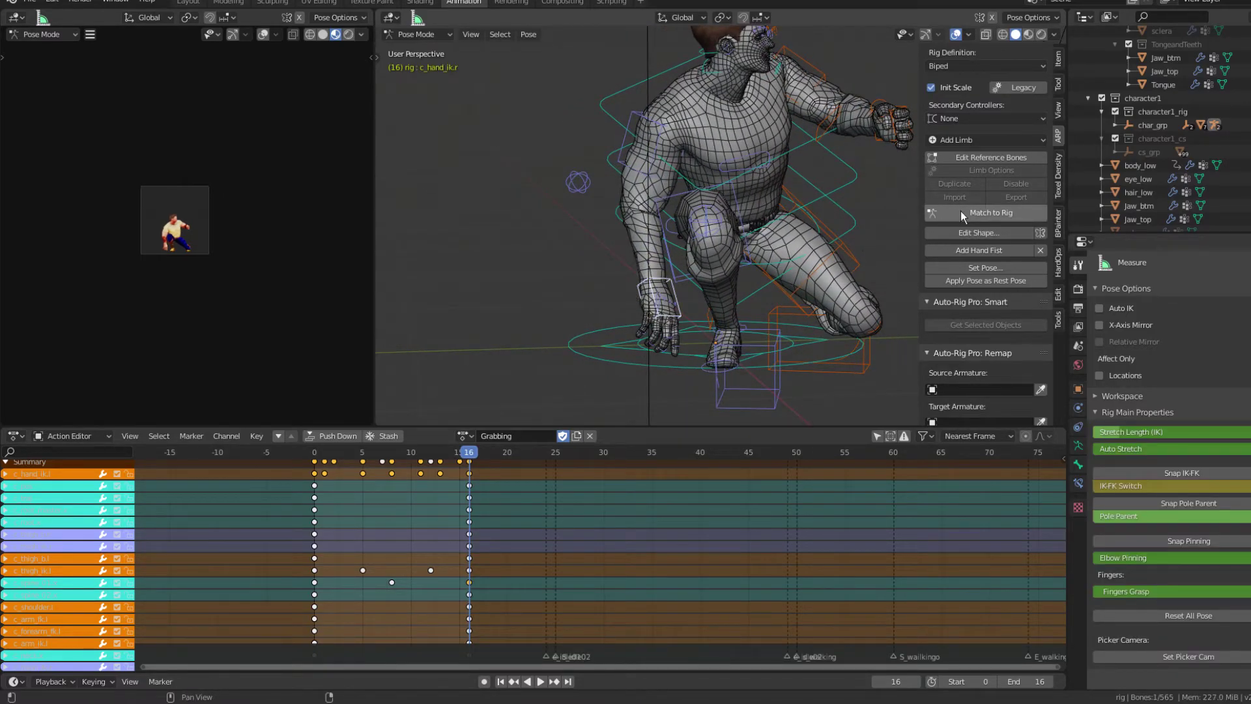
{"action": "middle_click_drag", "start_coordinate": [873, 247], "coordinate": [713, 268]}
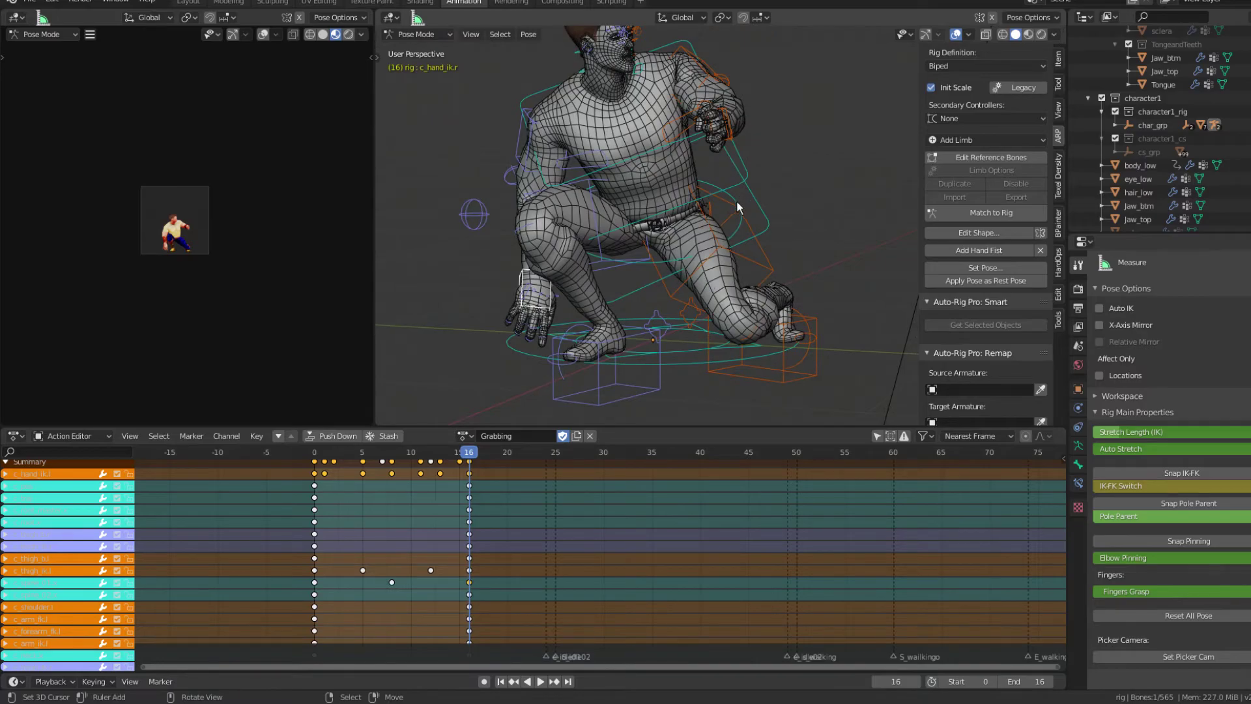
Go to frame 0, show the armature's pose library, select all controls and clear their rotation.
{"action": "left_click_drag", "start_coordinate": [374, 483], "coordinate": [307, 491]}
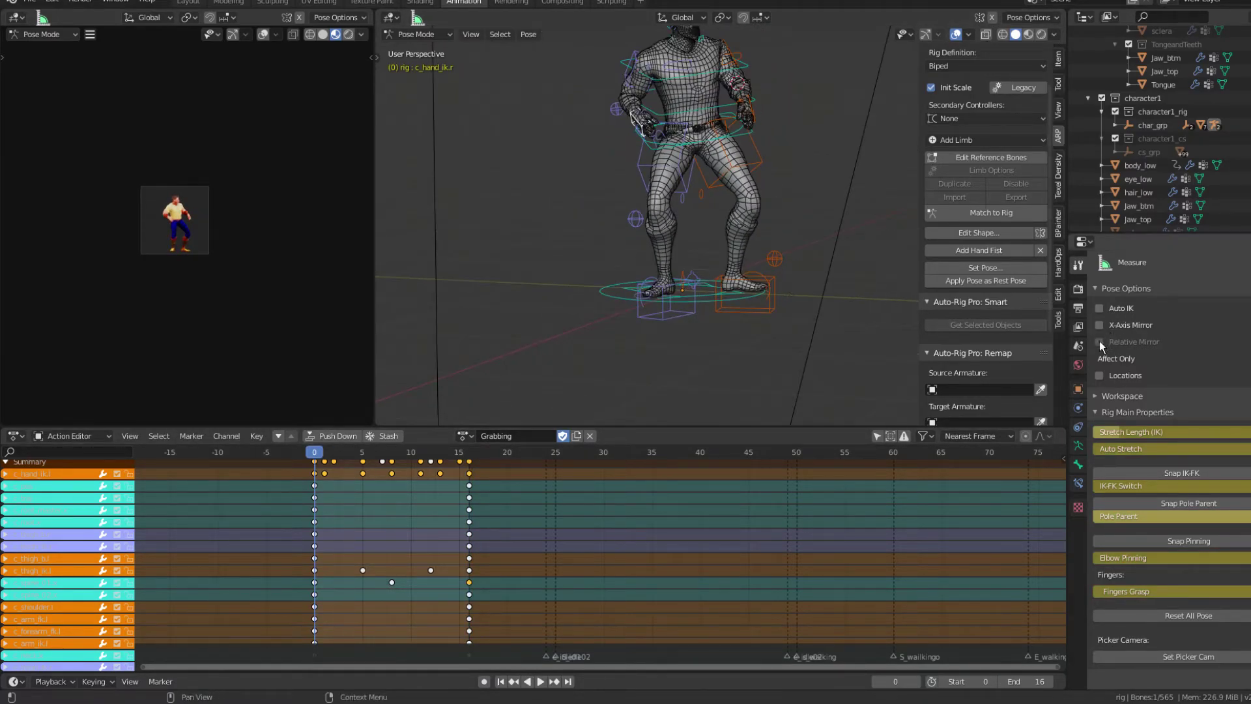
{"action": "left_click", "coordinate": [1079, 427]}
{"action": "left_click", "coordinate": [1082, 446]}
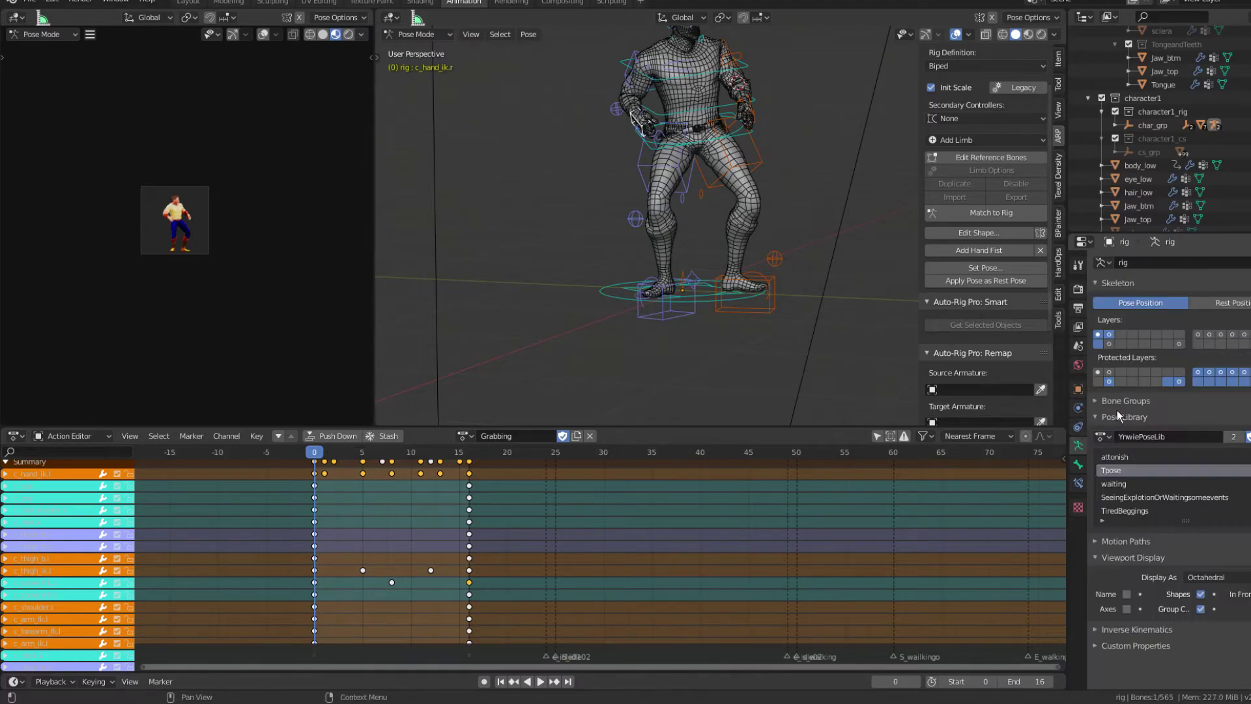
{"action": "key", "text": "a"}
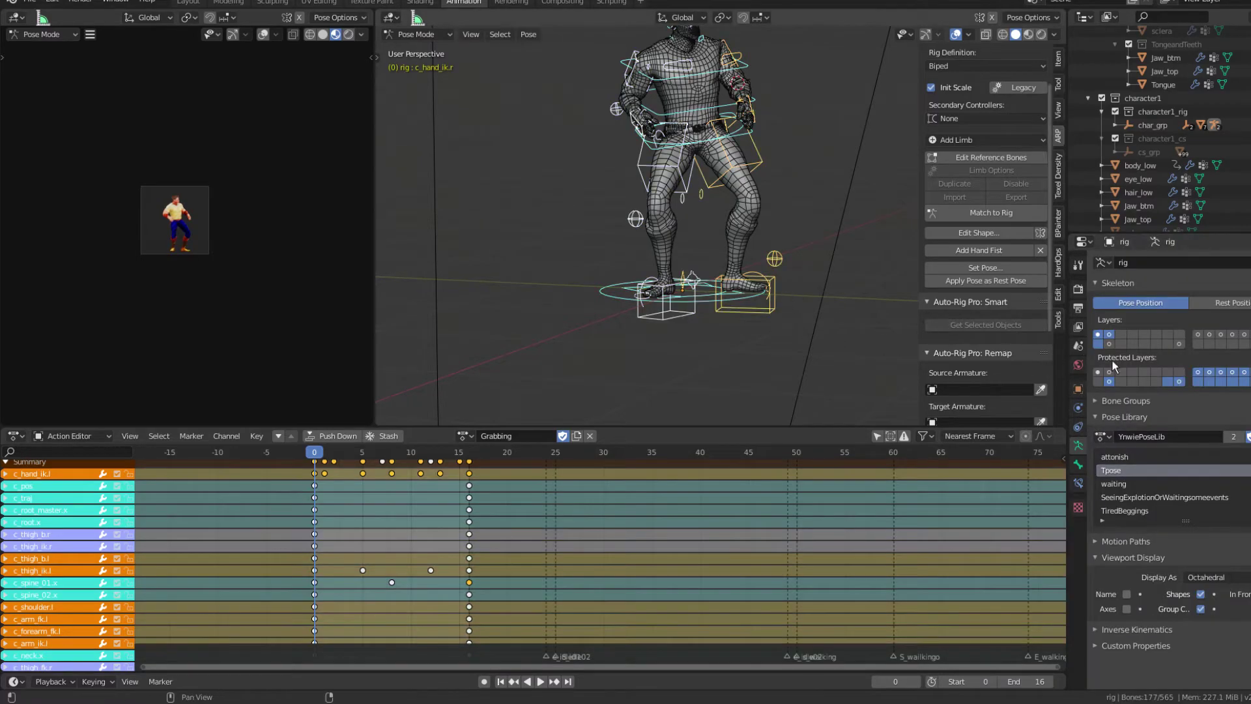
{"action": "key", "text": "alt+r"}
Select the left hand IK control and try moving it to test the arm's deformation.
{"action": "middle_click_drag", "start_coordinate": [749, 236], "coordinate": [629, 253]}
{"action": "scroll", "coordinate": [670, 230], "scroll_direction": "up", "scroll_amount": 7}
{"action": "middle_click_drag", "start_coordinate": [660, 114], "coordinate": [853, 356], "text": "shift"}
{"action": "middle_click_drag", "start_coordinate": [895, 304], "coordinate": [719, 260]}
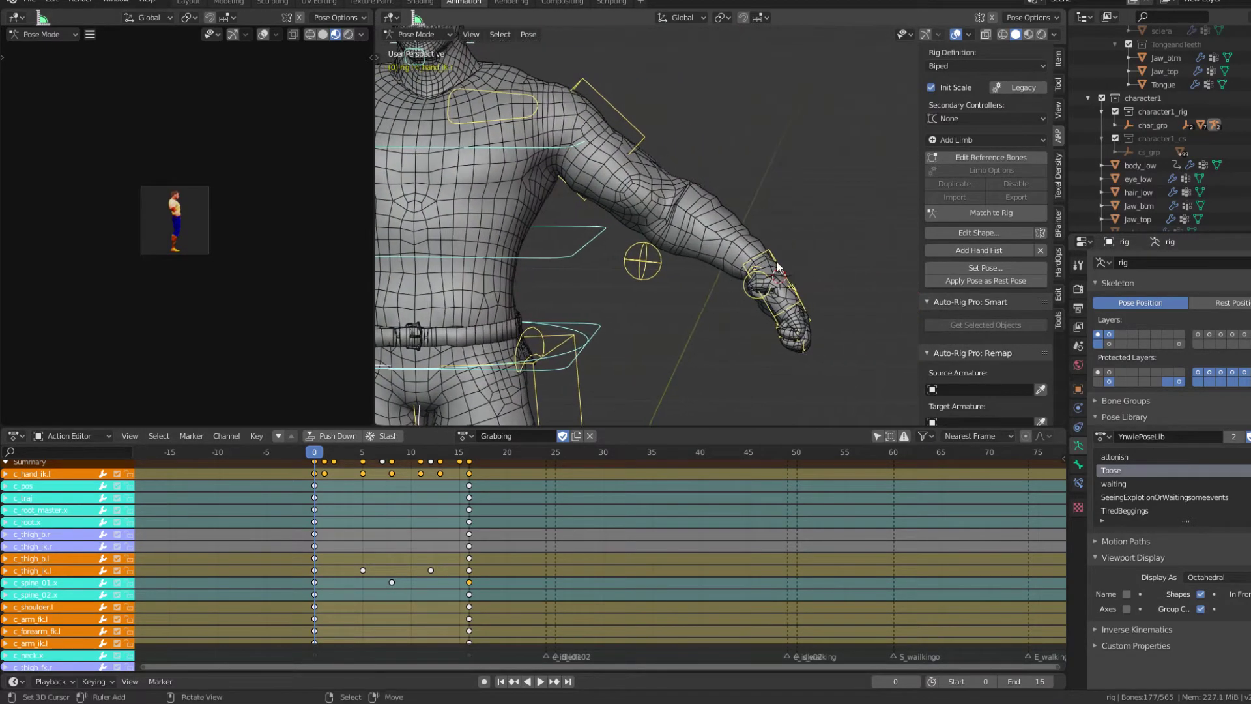
{"action": "left_click", "coordinate": [780, 264]}
{"action": "key", "text": "g"}
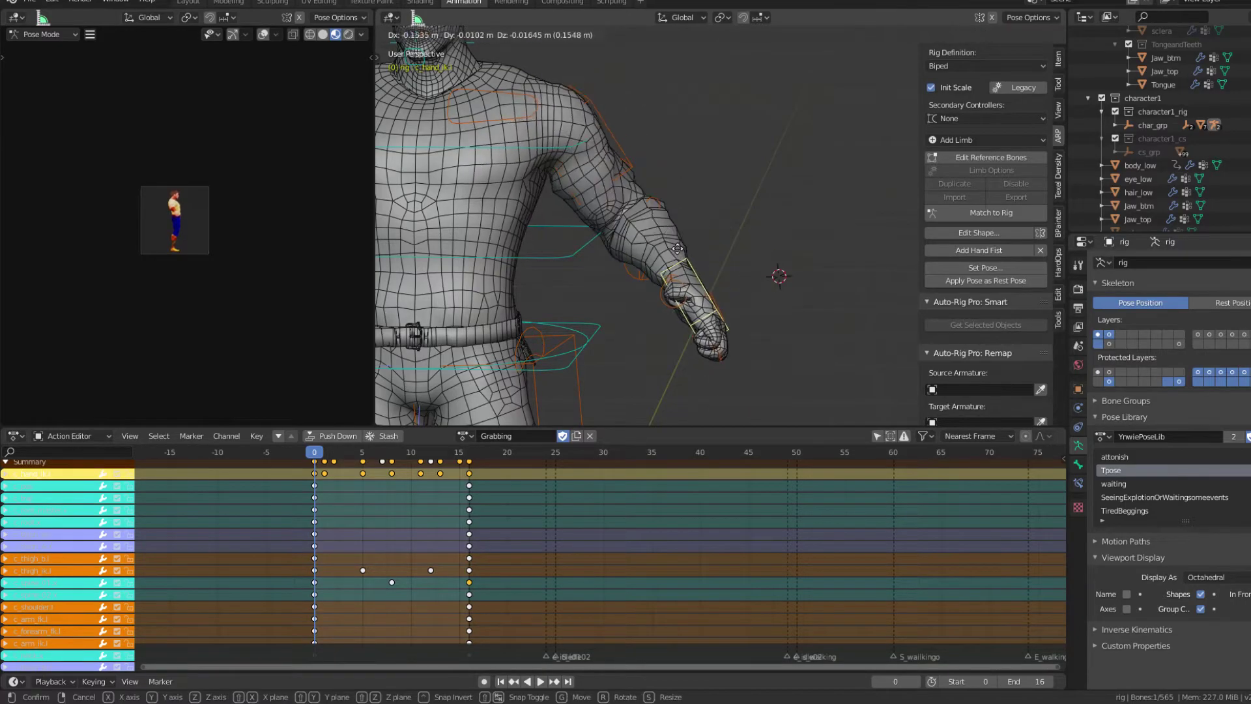
{"action": "left_click", "coordinate": [849, 172]}
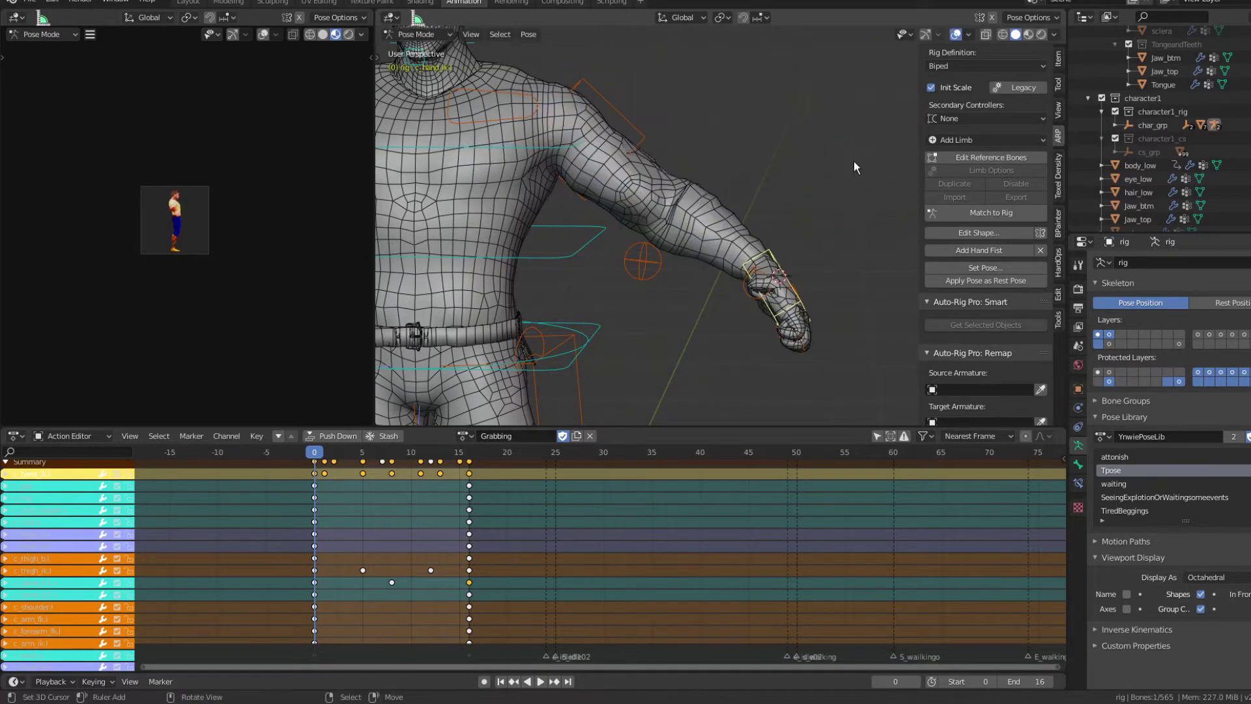
Switch the viewport to rendered shading and raise the left hand IK control out to the side.
{"action": "left_click", "coordinate": [1040, 35]}
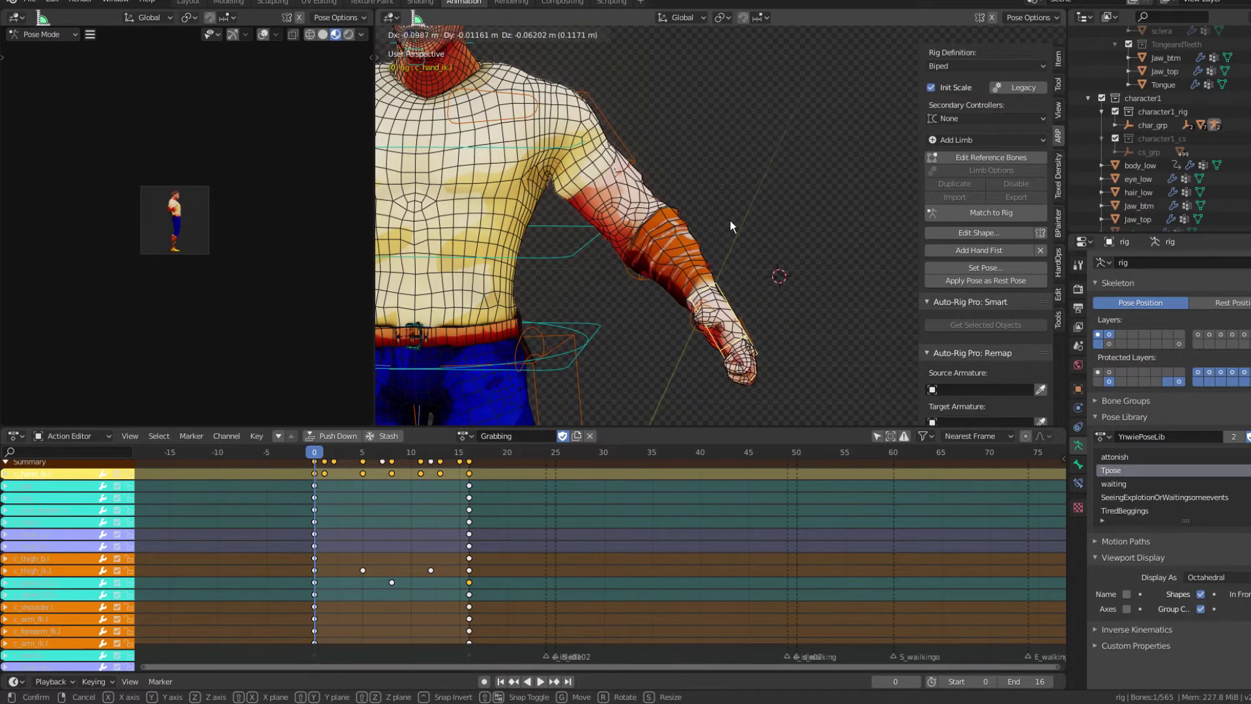
{"action": "left_click", "coordinate": [812, 236]}
{"action": "scroll", "coordinate": [812, 236], "scroll_direction": "up", "scroll_amount": 2}
{"action": "key", "text": "g"}
{"action": "left_click", "coordinate": [830, 131]}
Rotate the left hand IK control in line with the raised forearm and reposition it.
{"action": "key", "text": "r"}
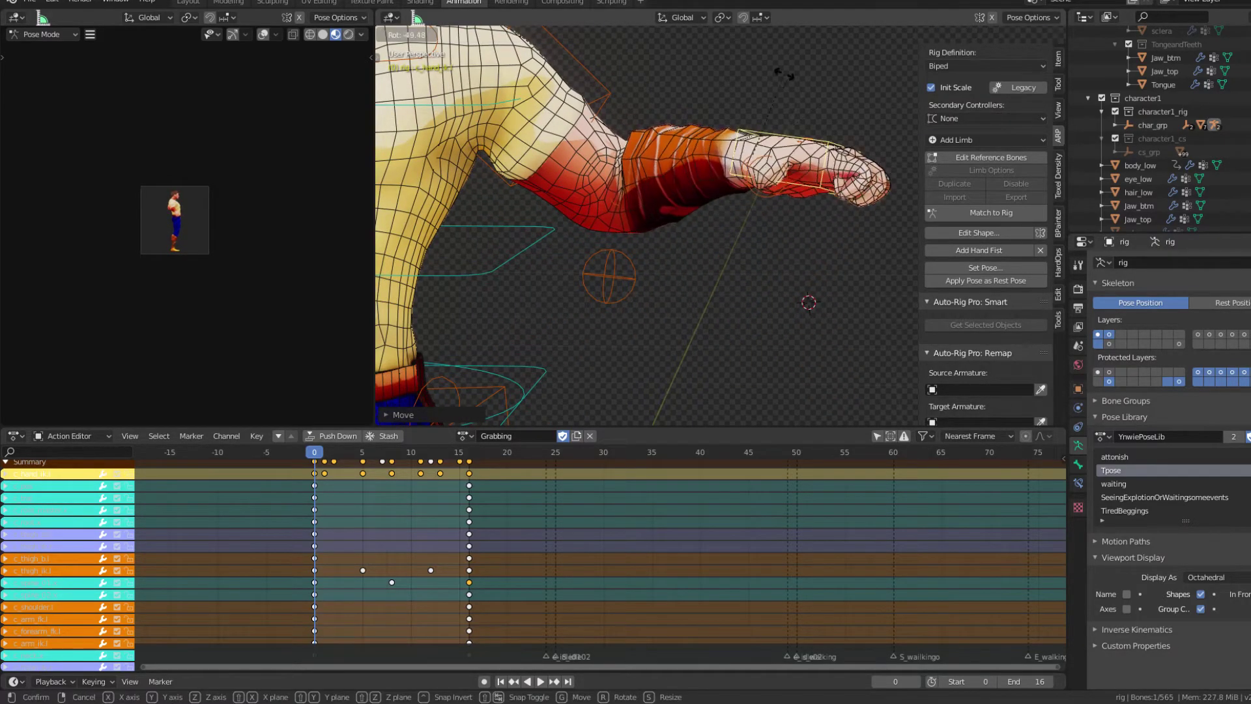
{"action": "left_click", "coordinate": [776, 93]}
{"action": "key", "text": "g"}
{"action": "left_click", "coordinate": [850, 112]}
Rotate the left hand IK control about the global X axis, checking the wrist and forearm twist from several sides.
{"action": "middle_click_drag", "start_coordinate": [800, 114], "coordinate": [665, 187], "text": "shift"}
{"action": "key", "text": "r"}
{"action": "right_click", "coordinate": [727, 226]}
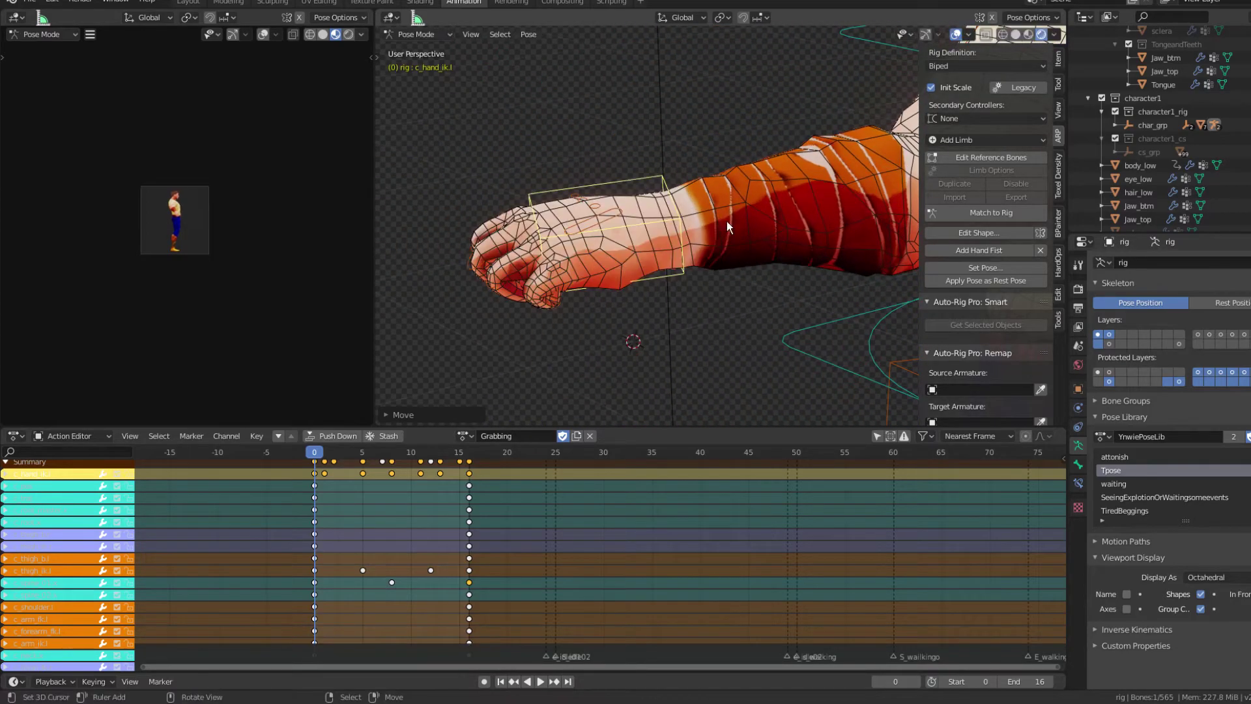
{"action": "key", "text": "x"}
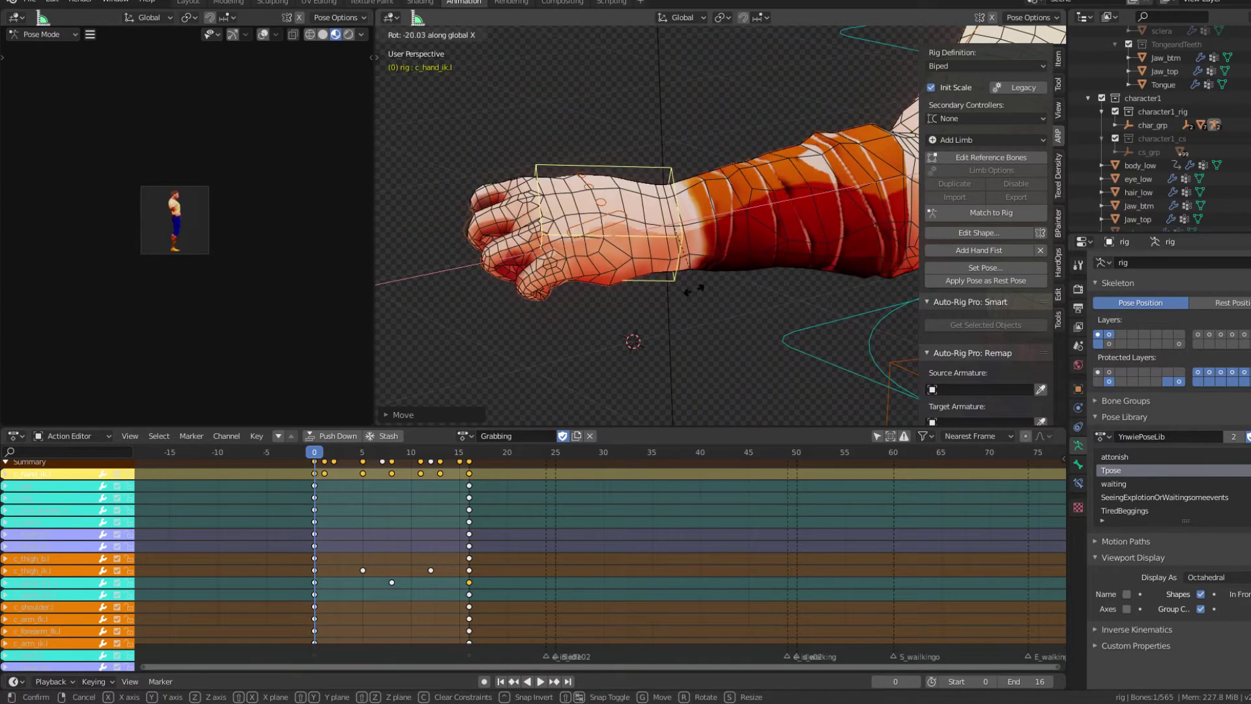
{"action": "left_click", "coordinate": [631, 243]}
{"action": "middle_click_drag", "start_coordinate": [631, 222], "coordinate": [751, 224]}
{"action": "key", "text": "r"}
{"action": "key", "text": "x"}
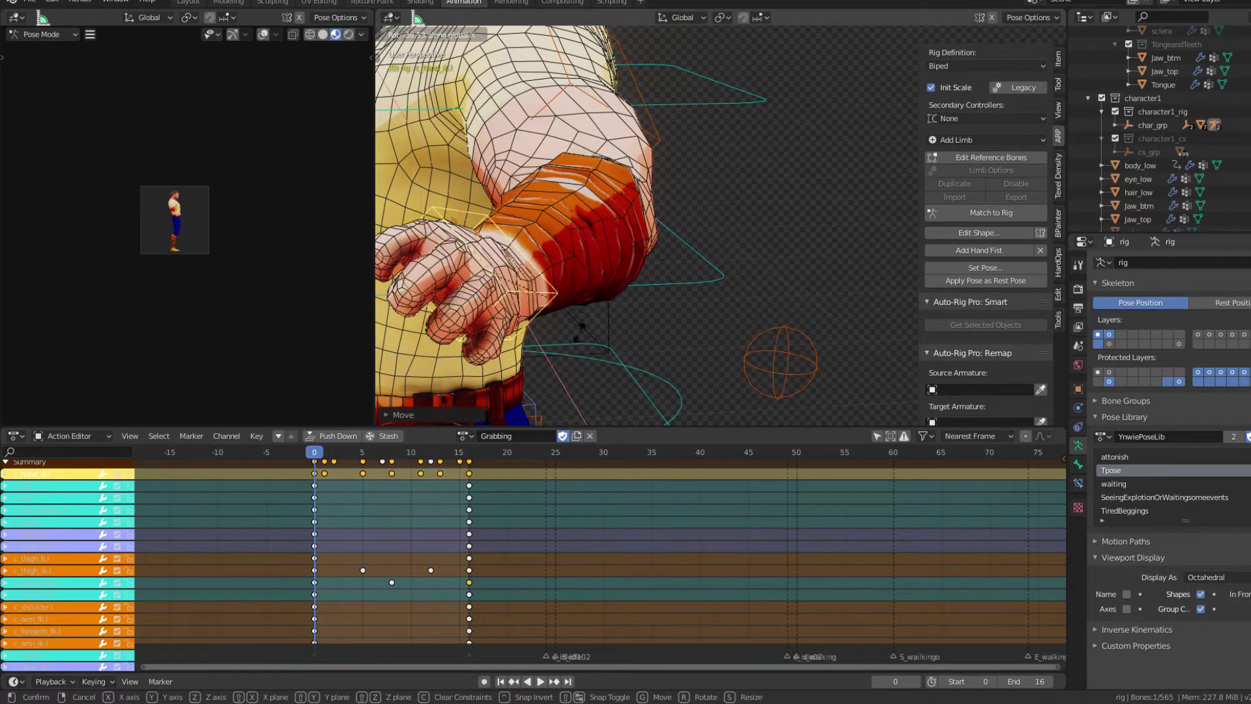
{"action": "left_click", "coordinate": [600, 365]}
Rotate the left hand IK control freely until the palm faces forward, in line with the forearm.
{"action": "middle_click_drag", "start_coordinate": [617, 339], "coordinate": [679, 319]}
{"action": "middle_click_drag", "start_coordinate": [783, 246], "coordinate": [700, 245]}
{"action": "key", "text": "r"}
{"action": "left_click", "coordinate": [706, 256]}
{"action": "key", "text": "r"}
{"action": "left_click", "coordinate": [716, 301]}
{"action": "left_click", "coordinate": [663, 238]}
{"action": "left_click", "coordinate": [663, 237]}
{"action": "key", "text": "r"}
{"action": "left_click", "coordinate": [662, 235]}
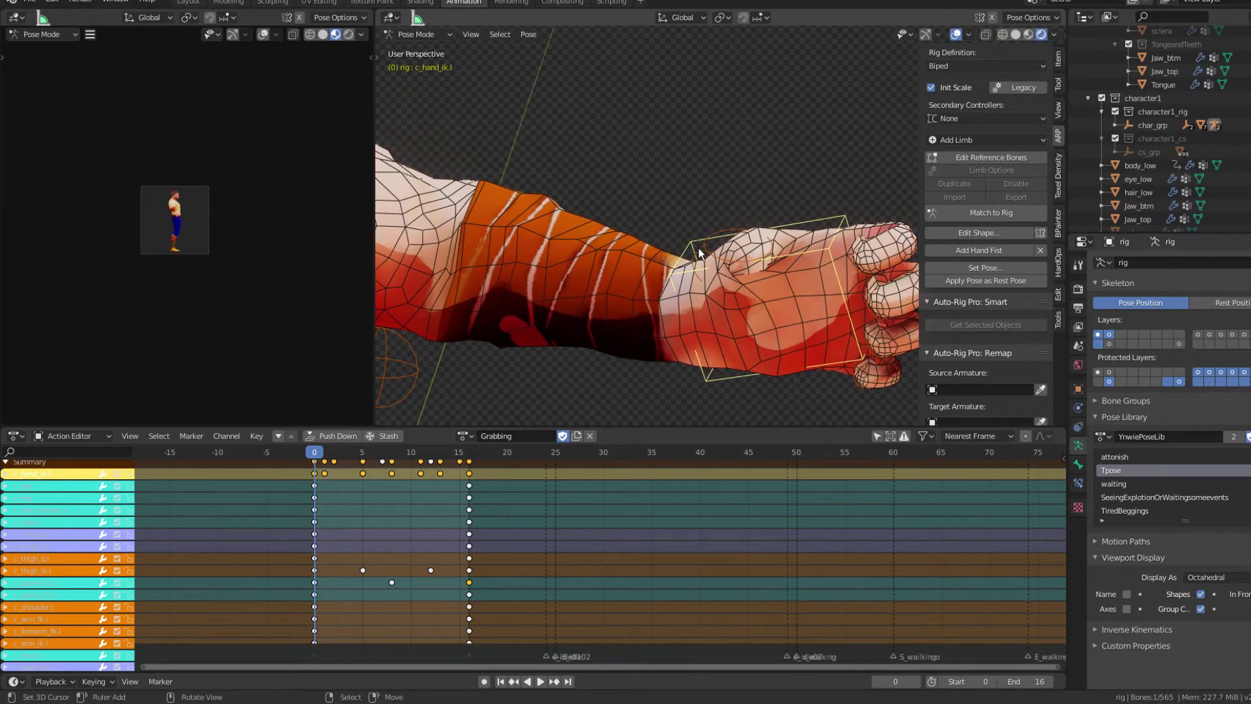
Scale up the left thumb's base control to about 1.9 so the thumb opens away from the palm.
{"action": "left_click", "coordinate": [700, 254]}
{"action": "key", "text": "s"}
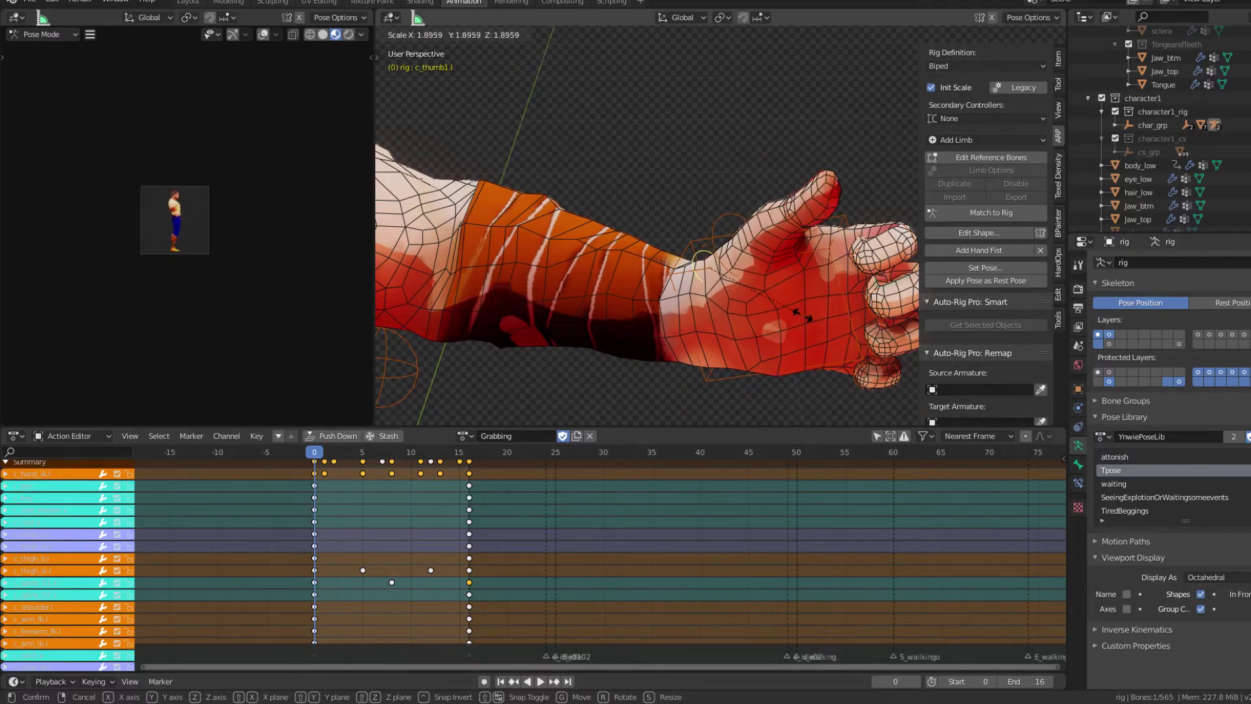
{"action": "left_click", "coordinate": [804, 322]}
{"action": "scroll", "coordinate": [728, 280], "scroll_direction": "down", "scroll_amount": 3}
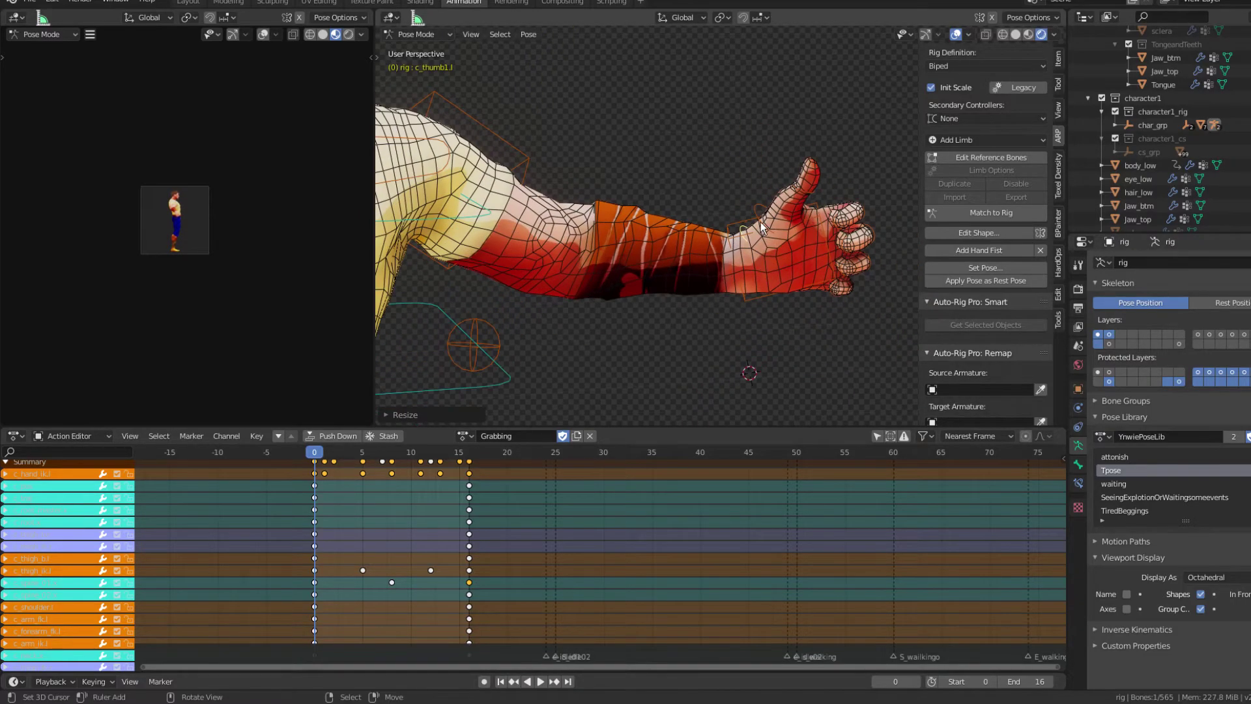
Select the left hand IK control and rotate the hand slightly downward at the wrist.
{"action": "left_click", "coordinate": [750, 217]}
{"action": "key", "text": "r"}
{"action": "left_click", "coordinate": [785, 256]}
{"action": "scroll", "coordinate": [732, 249], "scroll_direction": "up", "scroll_amount": 5}
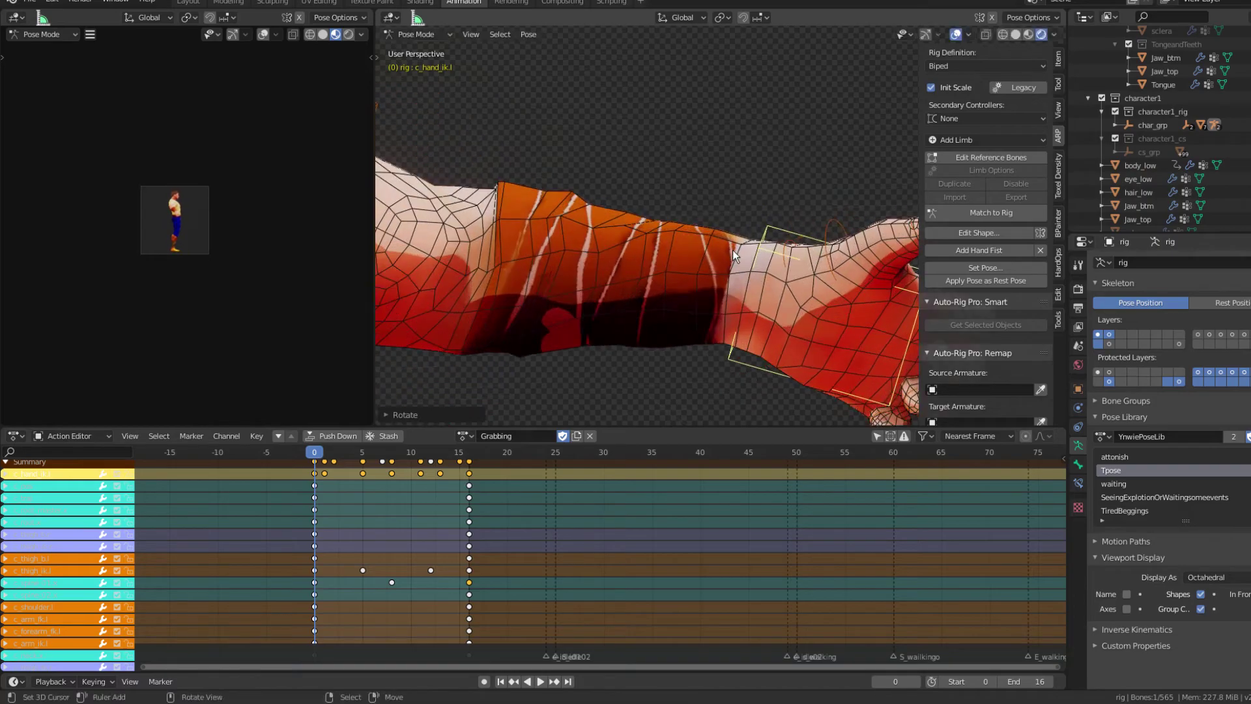
Switch the viewport to wireframe shading and examine the mesh topology around the left wrist, forearm and elbow.
{"action": "scroll", "coordinate": [741, 253], "scroll_direction": "down", "scroll_amount": 3}
{"action": "middle_click_drag", "start_coordinate": [686, 252], "coordinate": [486, 273]}
{"action": "scroll", "coordinate": [657, 218], "scroll_direction": "up", "scroll_amount": 3}
{"action": "middle_click_drag", "start_coordinate": [750, 225], "coordinate": [687, 218]}
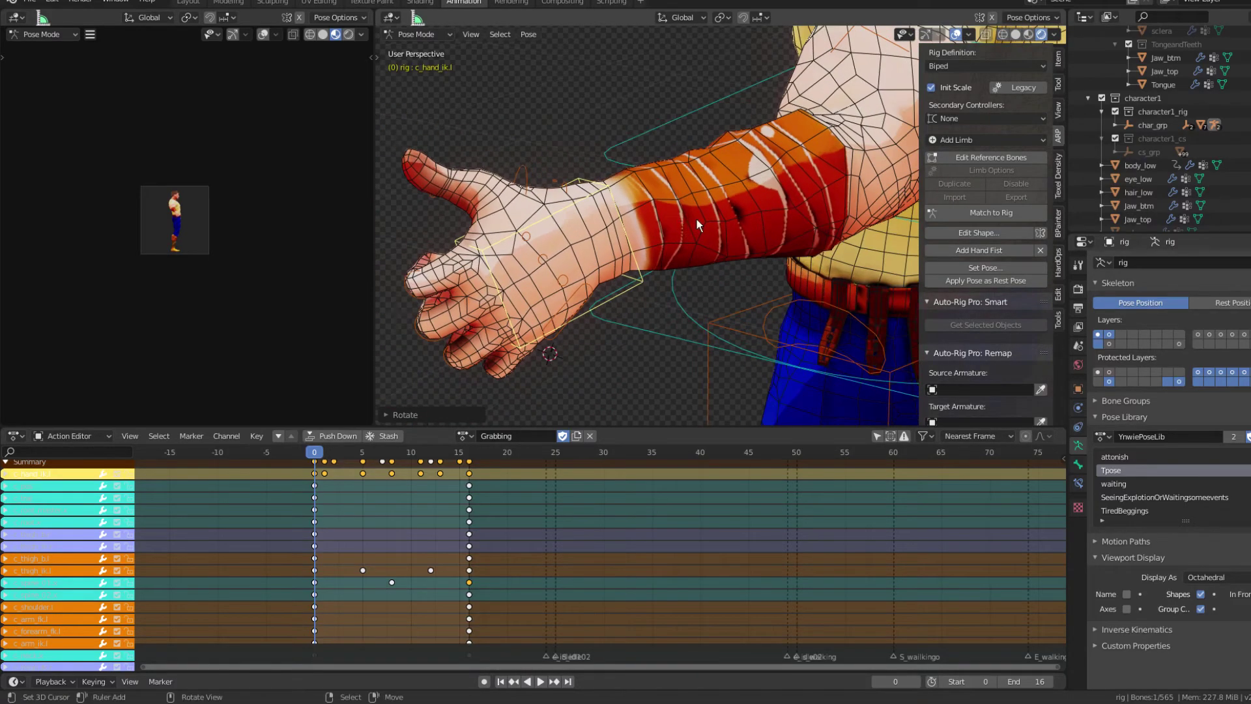
{"action": "left_click", "coordinate": [616, 200]}
{"action": "scroll", "coordinate": [616, 213], "scroll_direction": "up", "scroll_amount": 4}
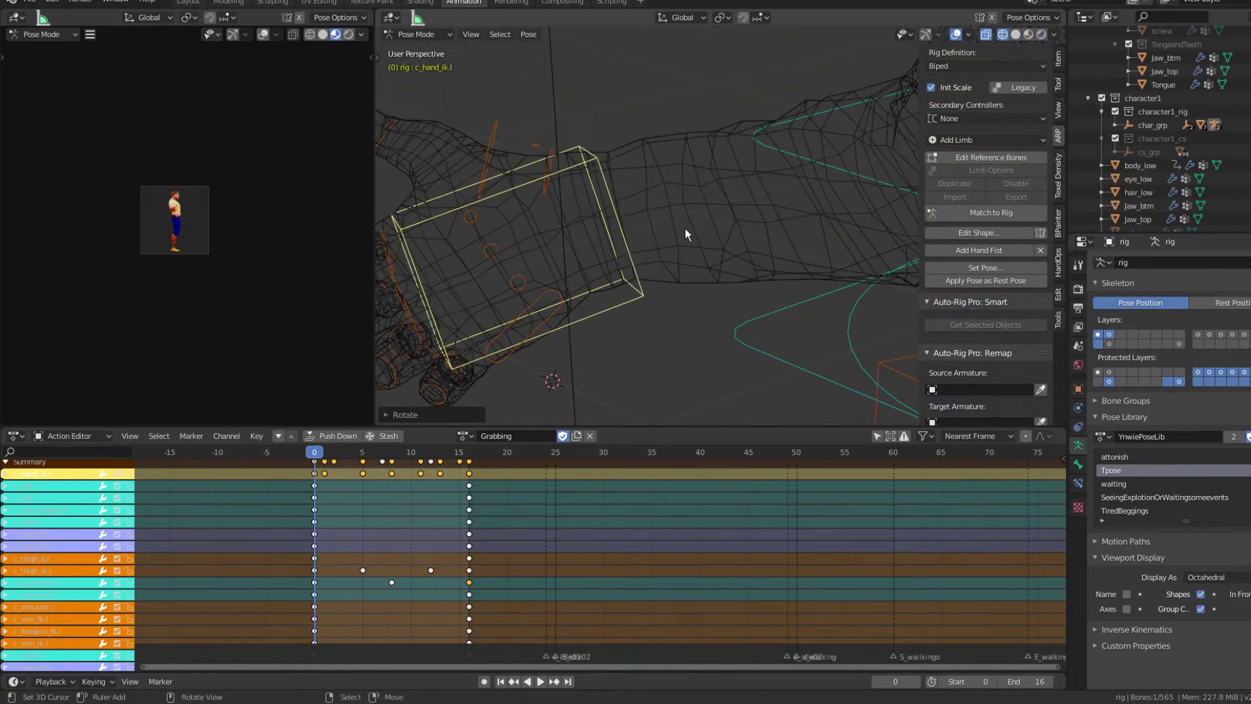
{"action": "scroll", "coordinate": [687, 216], "scroll_direction": "down", "scroll_amount": 4}
{"action": "middle_click_drag", "start_coordinate": [808, 214], "coordinate": [626, 176]}
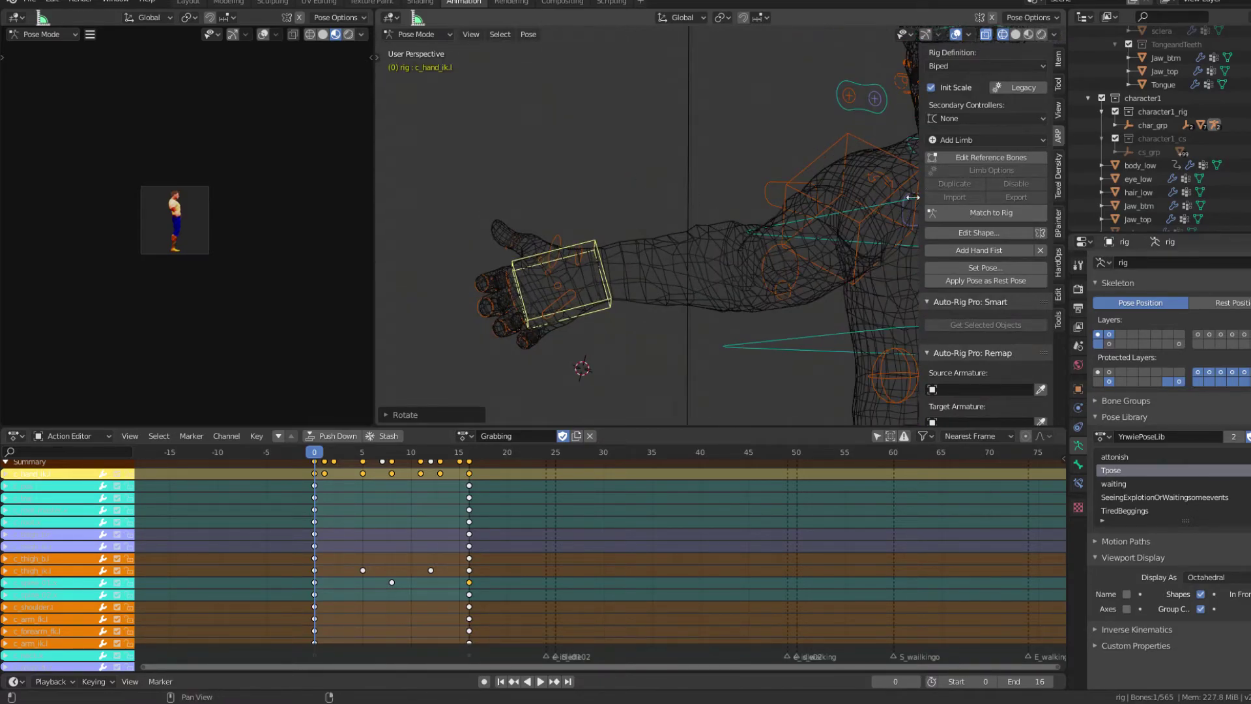
{"action": "middle_click_drag", "start_coordinate": [619, 225], "coordinate": [802, 232]}
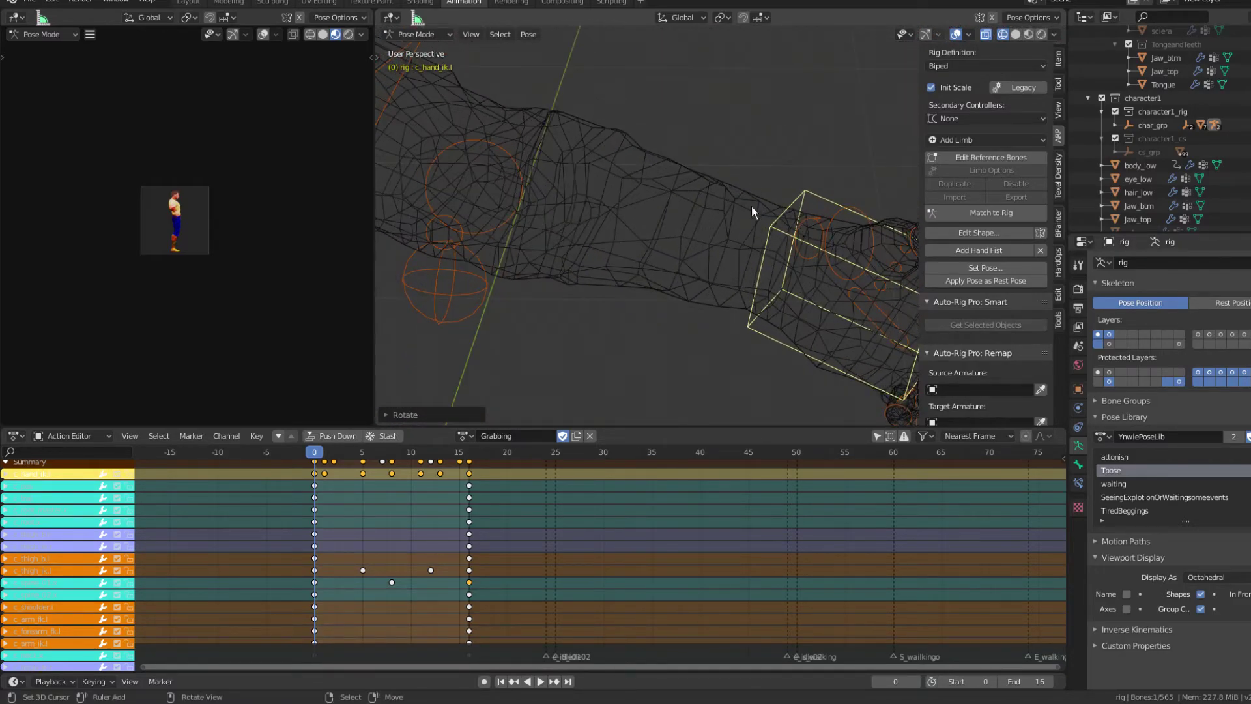
{"action": "middle_click_drag", "start_coordinate": [700, 202], "coordinate": [730, 211]}
{"action": "scroll", "coordinate": [685, 206], "scroll_direction": "up", "scroll_amount": 2}
{"action": "scroll", "coordinate": [684, 206], "scroll_direction": "down", "scroll_amount": 2}
{"action": "scroll", "coordinate": [735, 206], "scroll_direction": "down", "scroll_amount": 5}
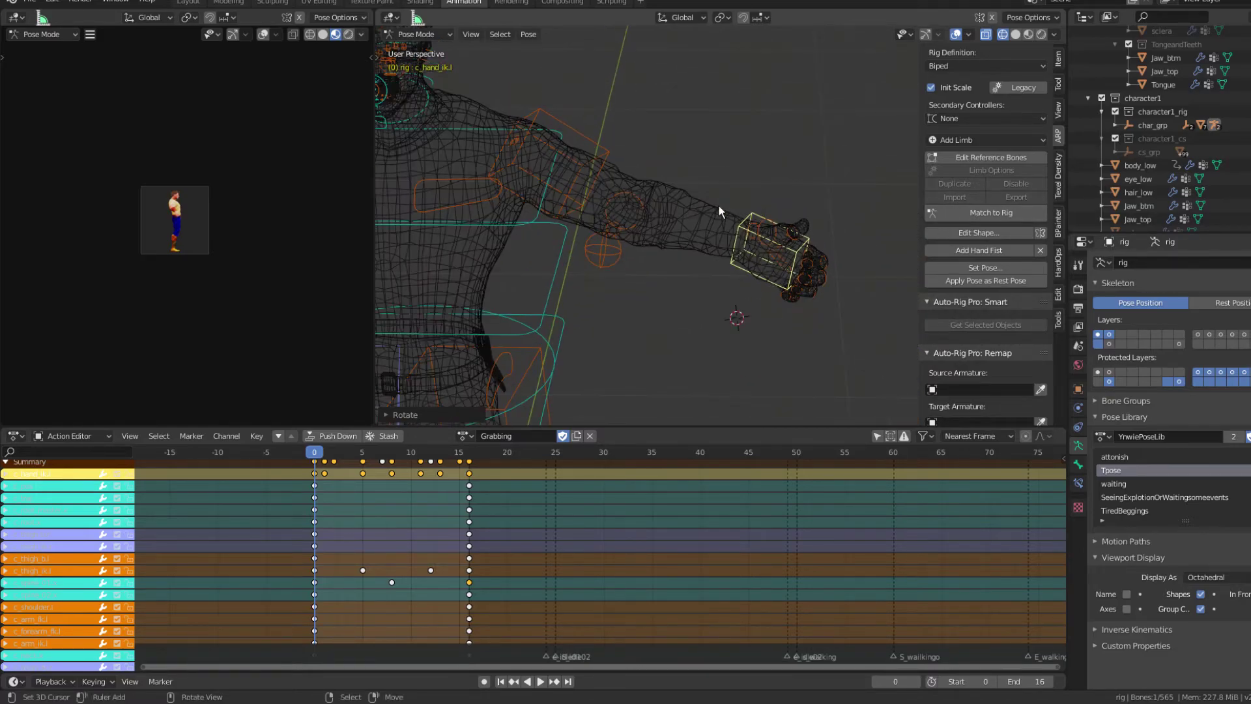
{"action": "left_click", "coordinate": [30, 2]}
{"action": "left_click", "coordinate": [56, 87]}
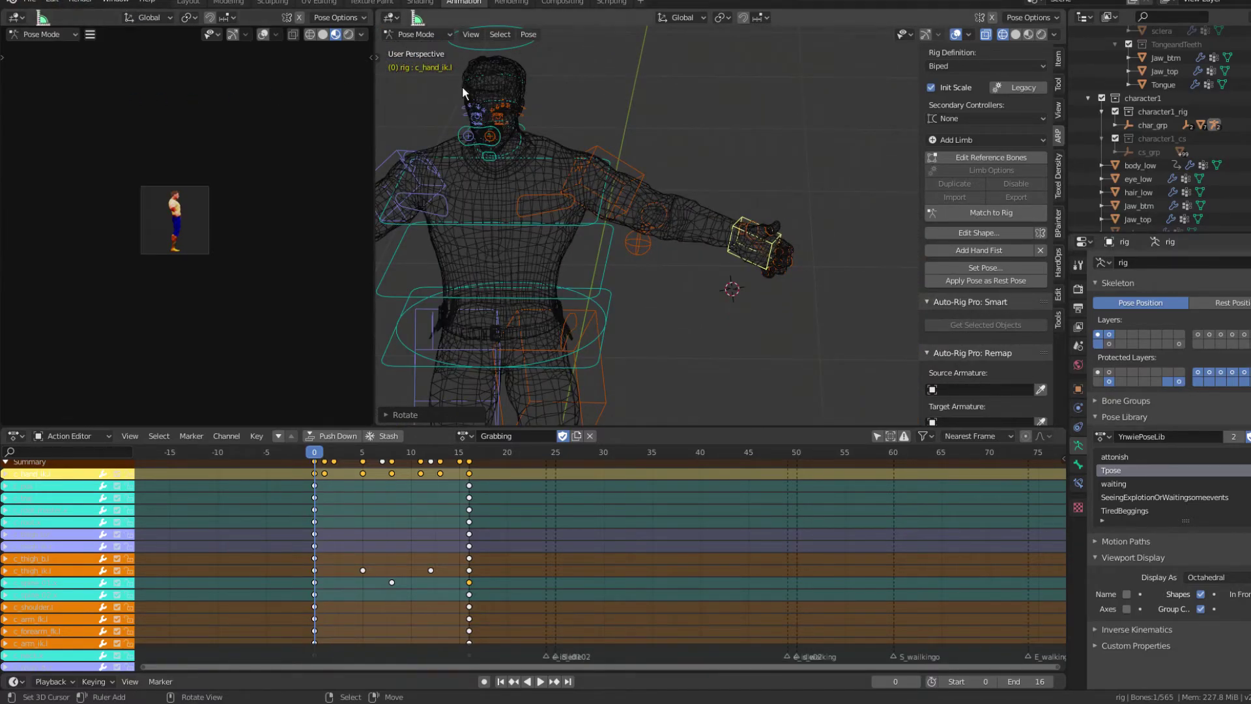
{"action": "scroll", "coordinate": [679, 164], "scroll_direction": "up", "scroll_amount": 6}
{"action": "middle_click_drag", "start_coordinate": [657, 176], "coordinate": [752, 214]}
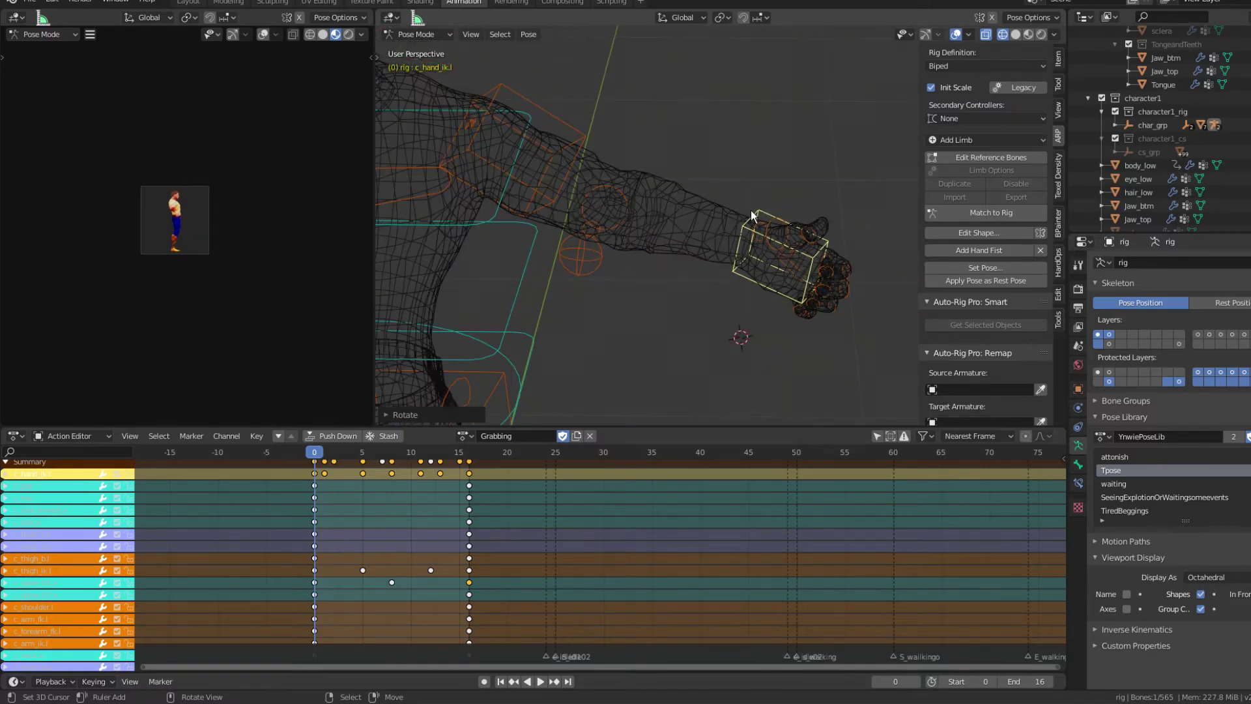
{"action": "left_click", "coordinate": [753, 229]}
{"action": "scroll", "coordinate": [622, 205], "scroll_direction": "down", "scroll_amount": 2}
Select the left upper arm IK control and inspect the arm's wireframe from shoulder to wrist.
{"action": "left_click", "coordinate": [587, 177]}
{"action": "left_click", "coordinate": [608, 170]}
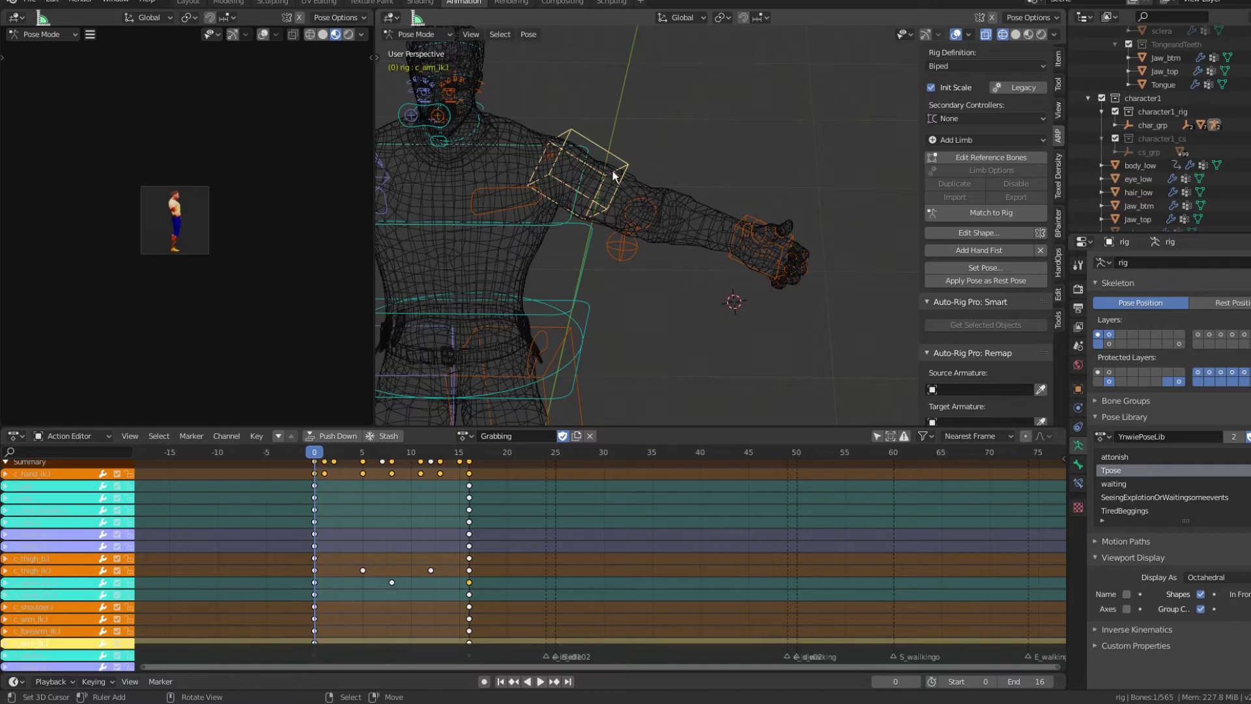
{"action": "middle_click_drag", "start_coordinate": [608, 169], "coordinate": [721, 138], "text": "shift"}
{"action": "right_click", "coordinate": [742, 168]}
{"action": "scroll", "coordinate": [463, 114], "scroll_direction": "up", "scroll_amount": 1}
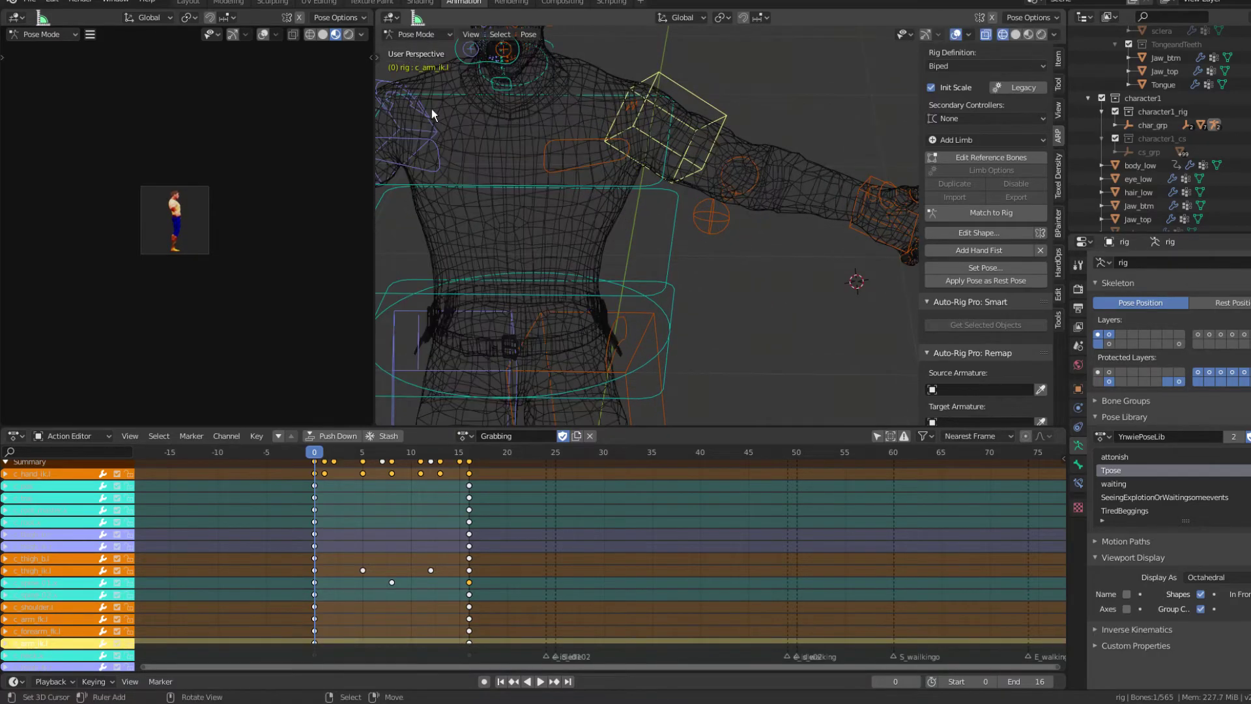
{"action": "scroll", "coordinate": [600, 142], "scroll_direction": "down", "scroll_amount": 2}
{"action": "middle_click_drag", "start_coordinate": [578, 119], "coordinate": [514, 217]}
{"action": "scroll", "coordinate": [715, 154], "scroll_direction": "up", "scroll_amount": 4}
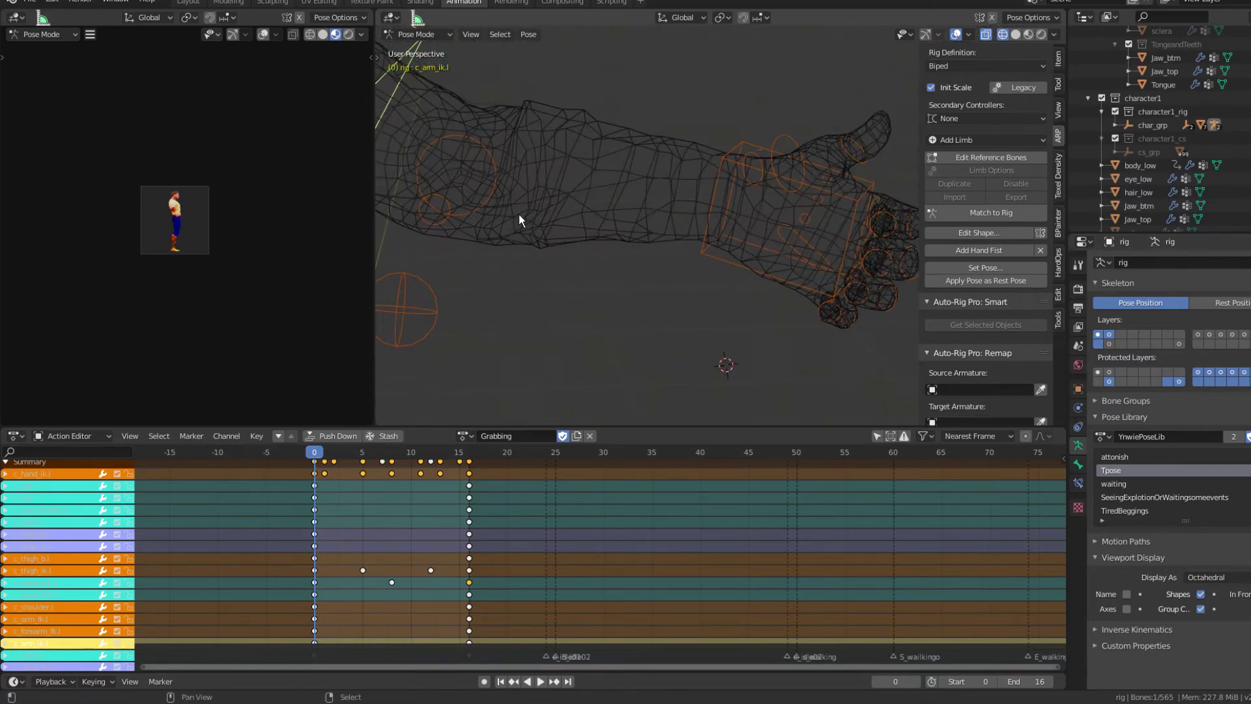
Rotate the left hand IK control about the global X axis until the thumb points down, and switch to material preview shading.
{"action": "left_click", "coordinate": [816, 189]}
{"action": "right_click", "coordinate": [768, 197]}
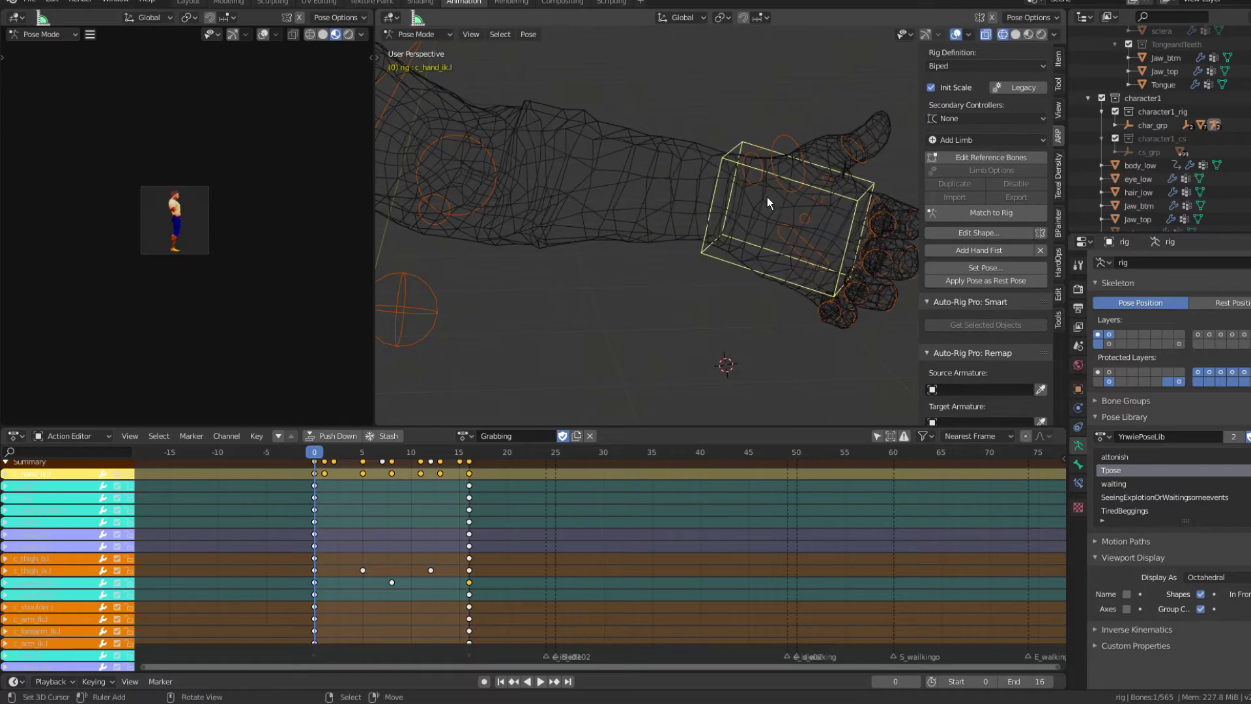
{"action": "key", "text": "x"}
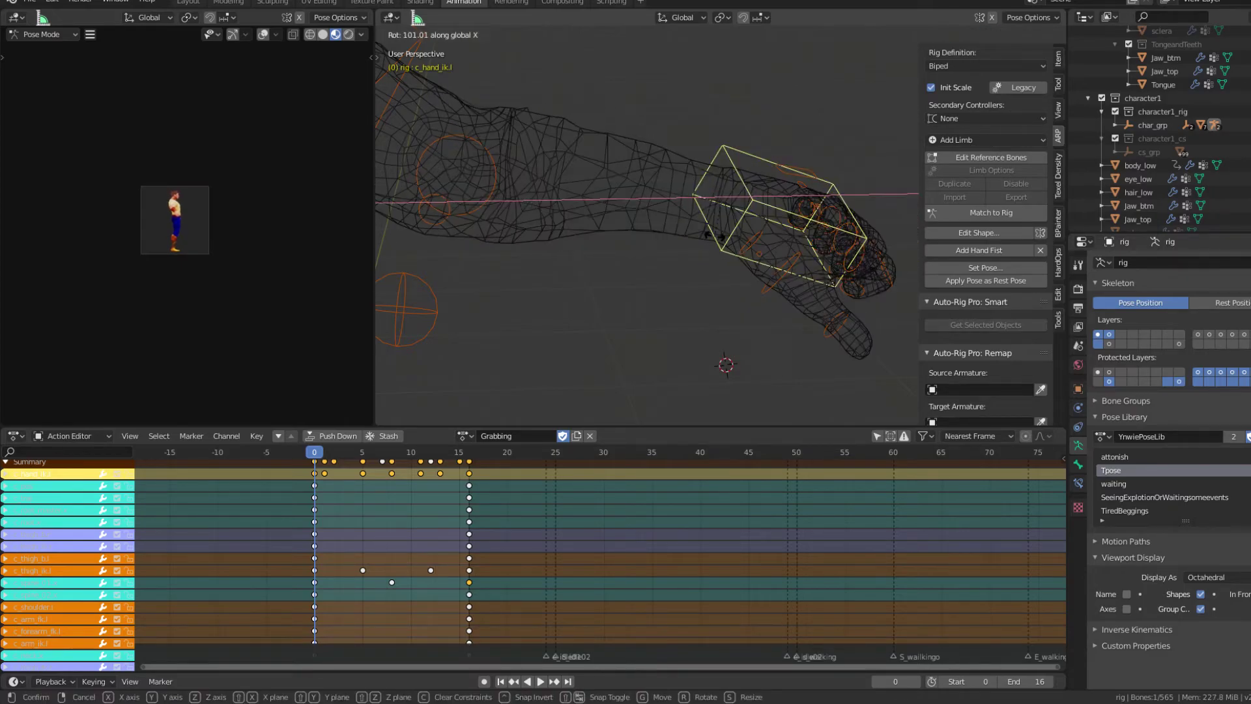
{"action": "left_click", "coordinate": [1027, 35]}
Rotate the left hand IK control freely and about the global X axis to test the forearm twist in the shaded view.
{"action": "middle_click_drag", "start_coordinate": [807, 124], "coordinate": [638, 154]}
{"action": "key", "text": "r"}
{"action": "left_click", "coordinate": [564, 203]}
{"action": "middle_click_drag", "start_coordinate": [564, 202], "coordinate": [741, 143]}
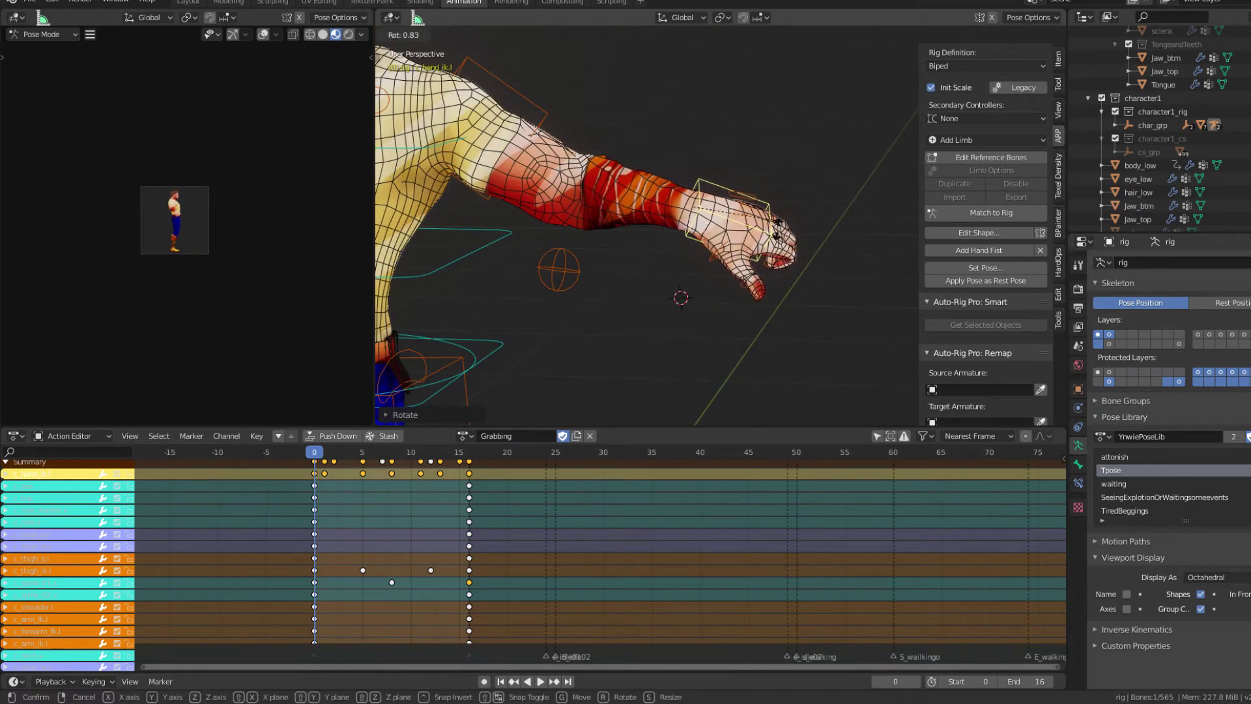
{"action": "left_click", "coordinate": [692, 254]}
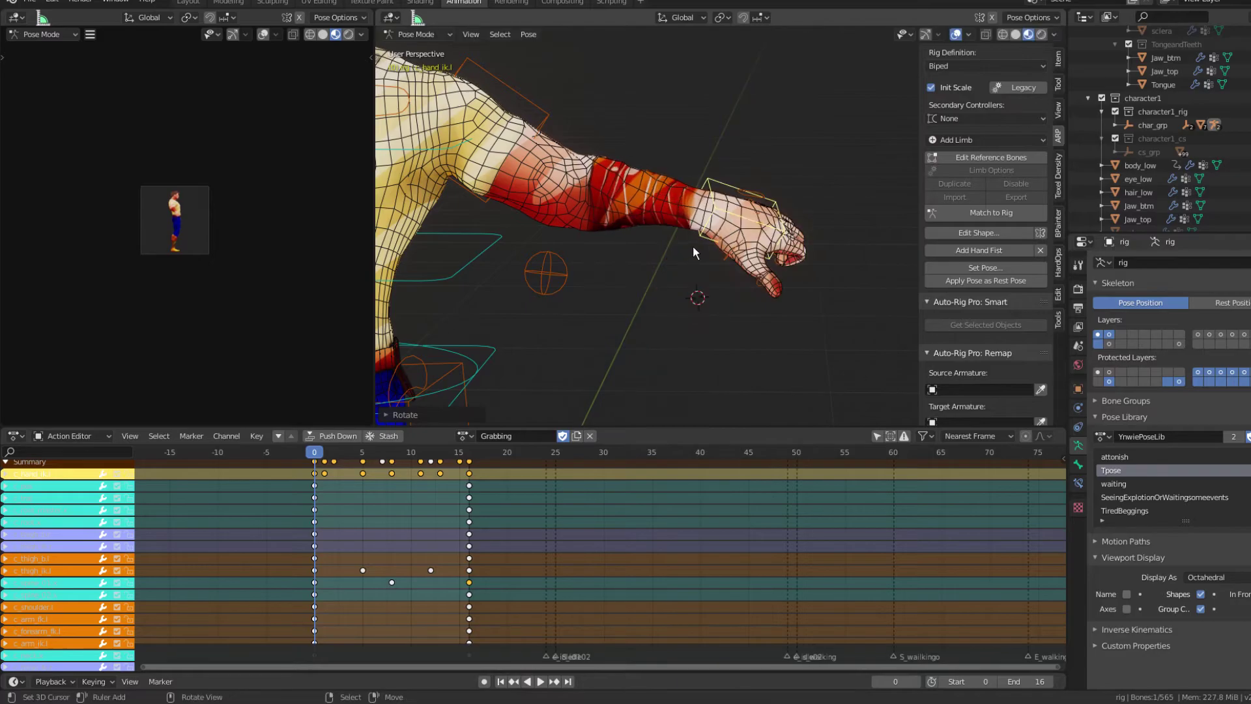
{"action": "key", "text": "x"}
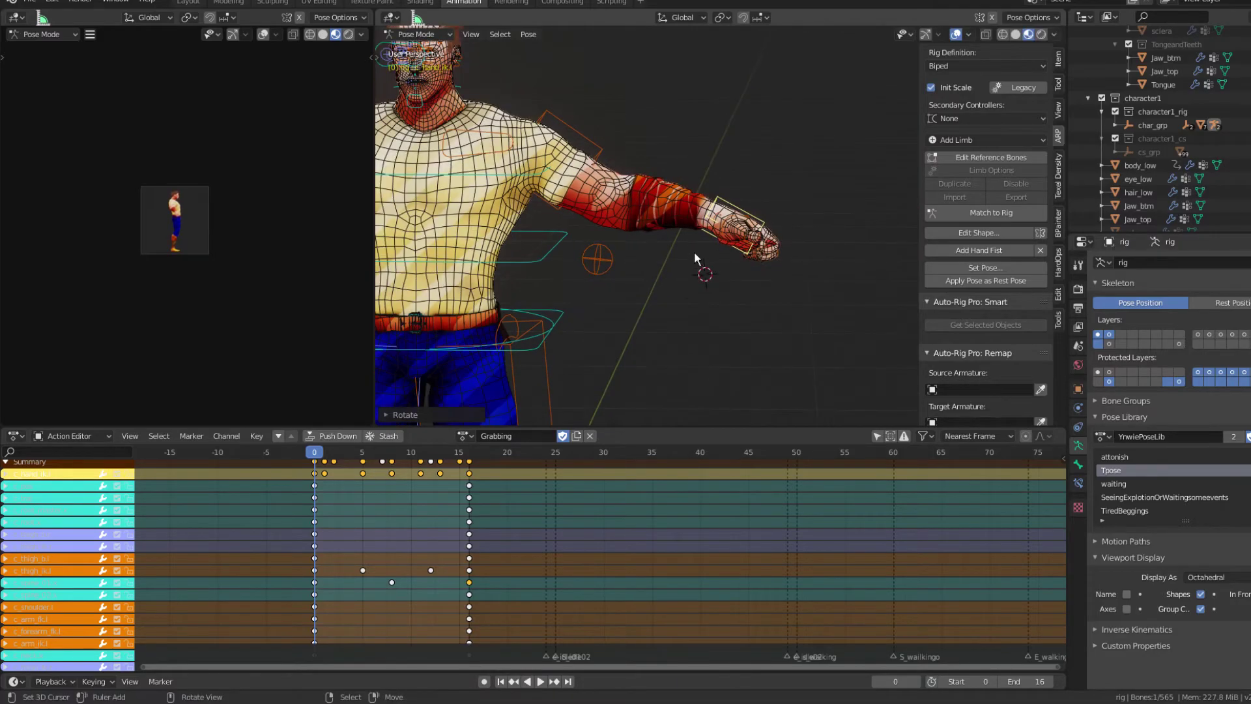
Lower the left hand IK control and rotate it about the global X axis to turn the palm forward.
{"action": "key", "text": "g"}
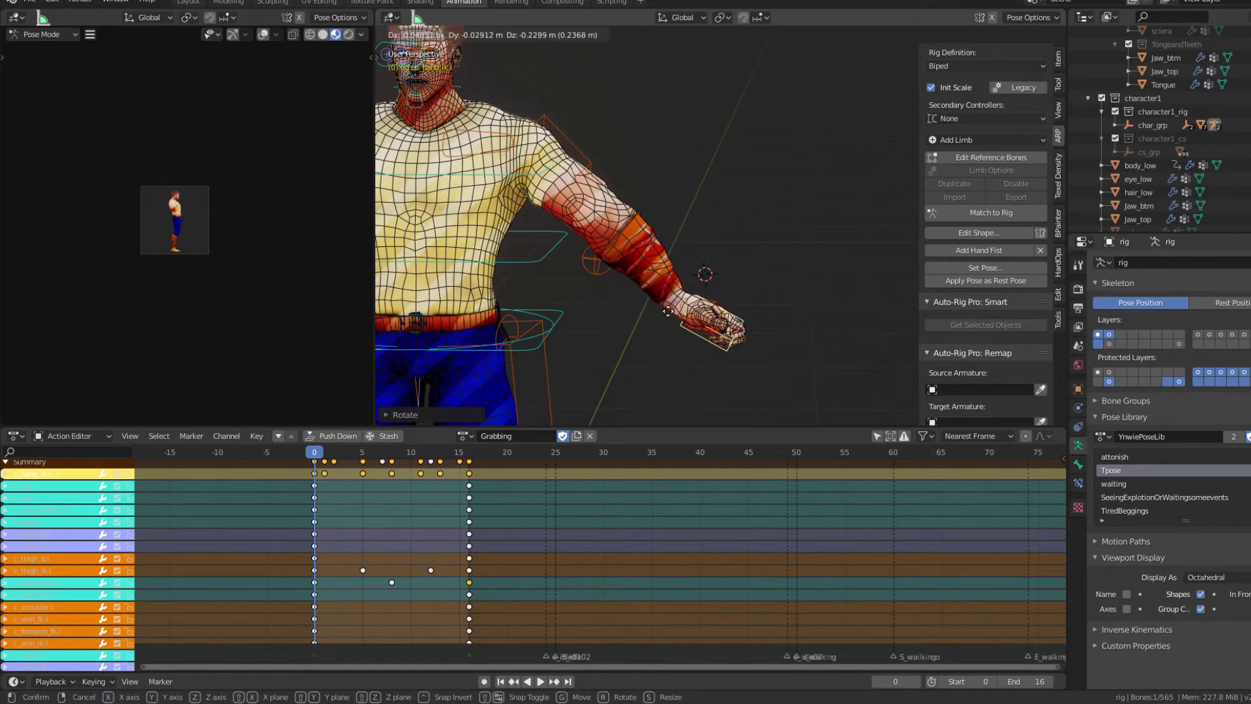
{"action": "left_click", "coordinate": [660, 261]}
{"action": "scroll", "coordinate": [648, 244], "scroll_direction": "up", "scroll_amount": 3}
{"action": "key", "text": "r"}
{"action": "key", "text": "x"}
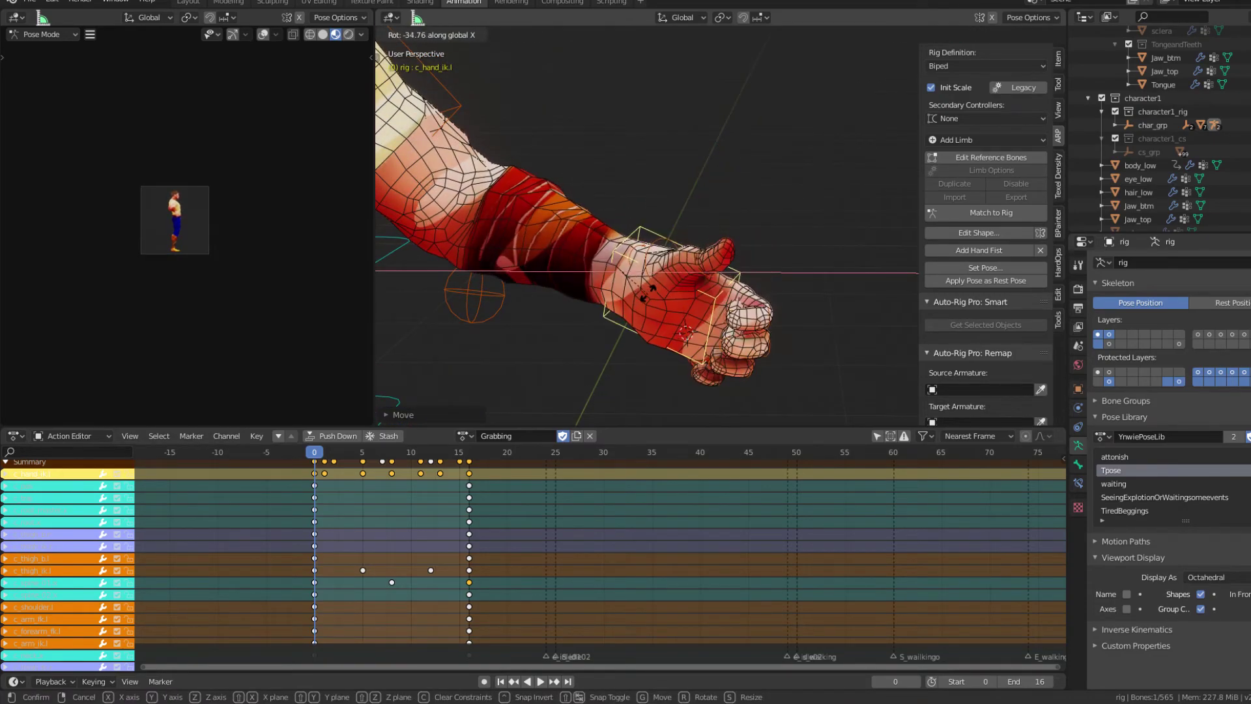
{"action": "left_click", "coordinate": [619, 276]}
Rotate the left hand IK control further about global X and from front and side views, testing the wrist twist.
{"action": "middle_click_drag", "start_coordinate": [620, 276], "coordinate": [538, 212]}
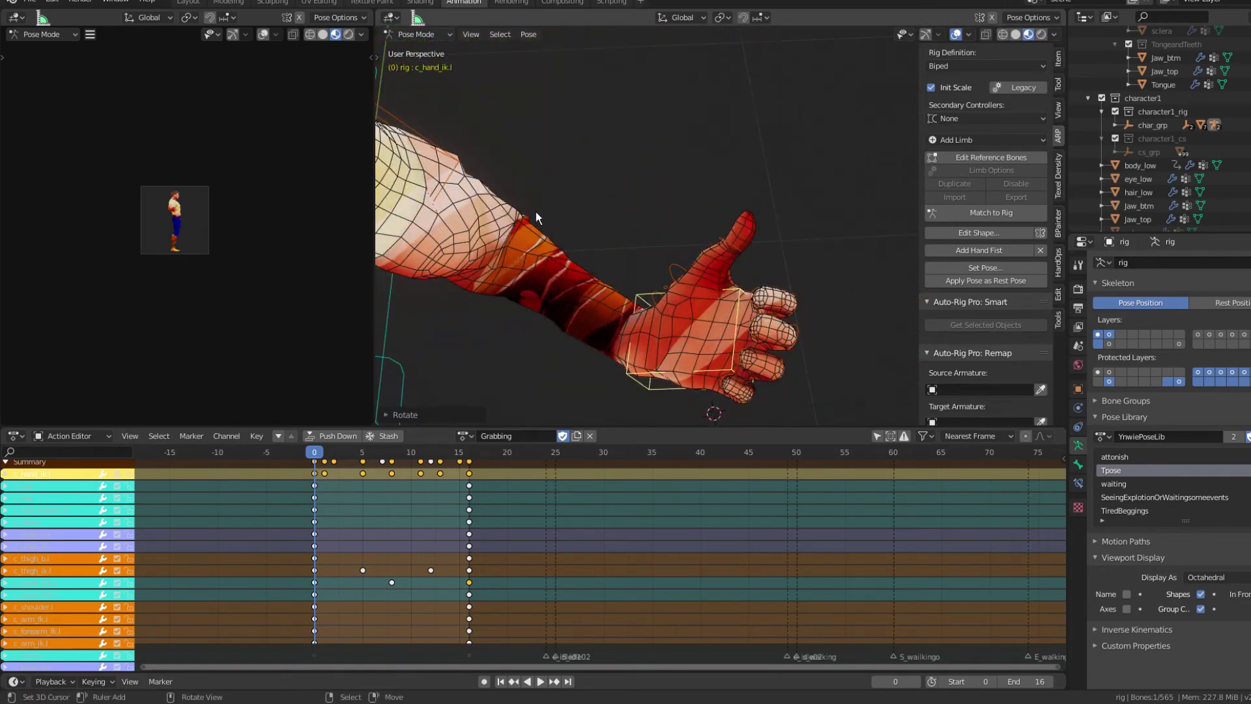
{"action": "middle_click_drag", "start_coordinate": [522, 288], "coordinate": [546, 246]}
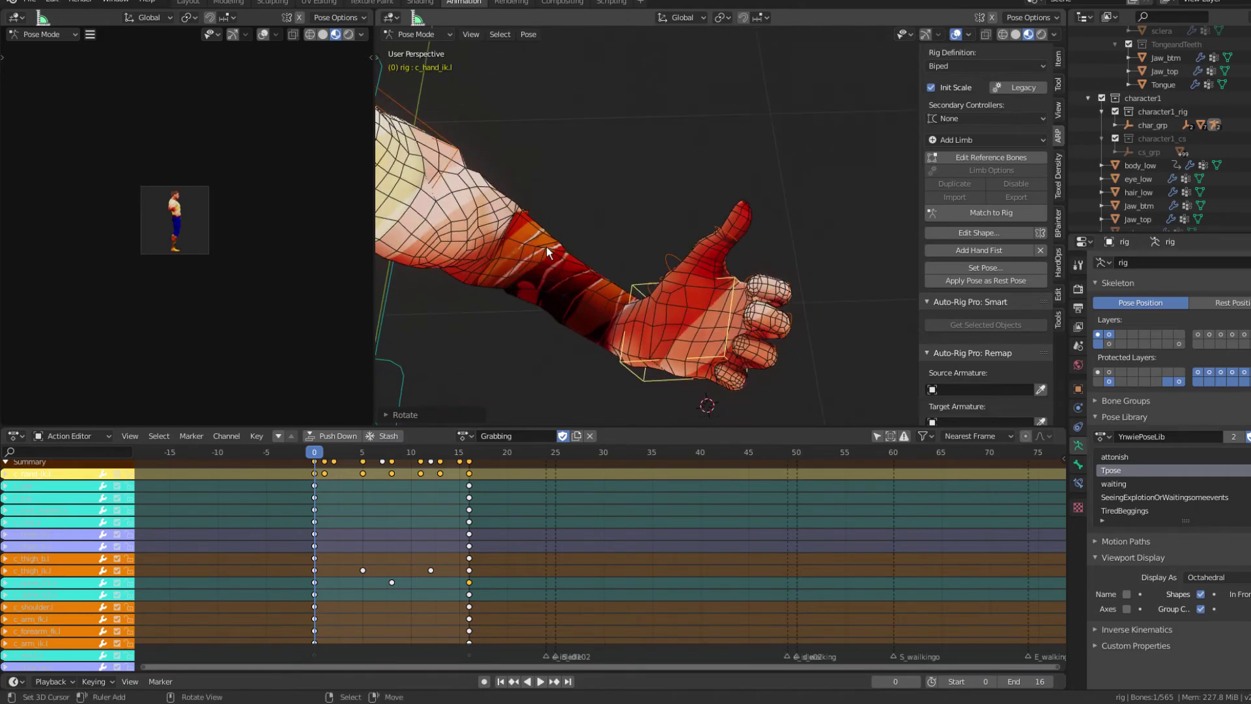
{"action": "key", "text": "x"}
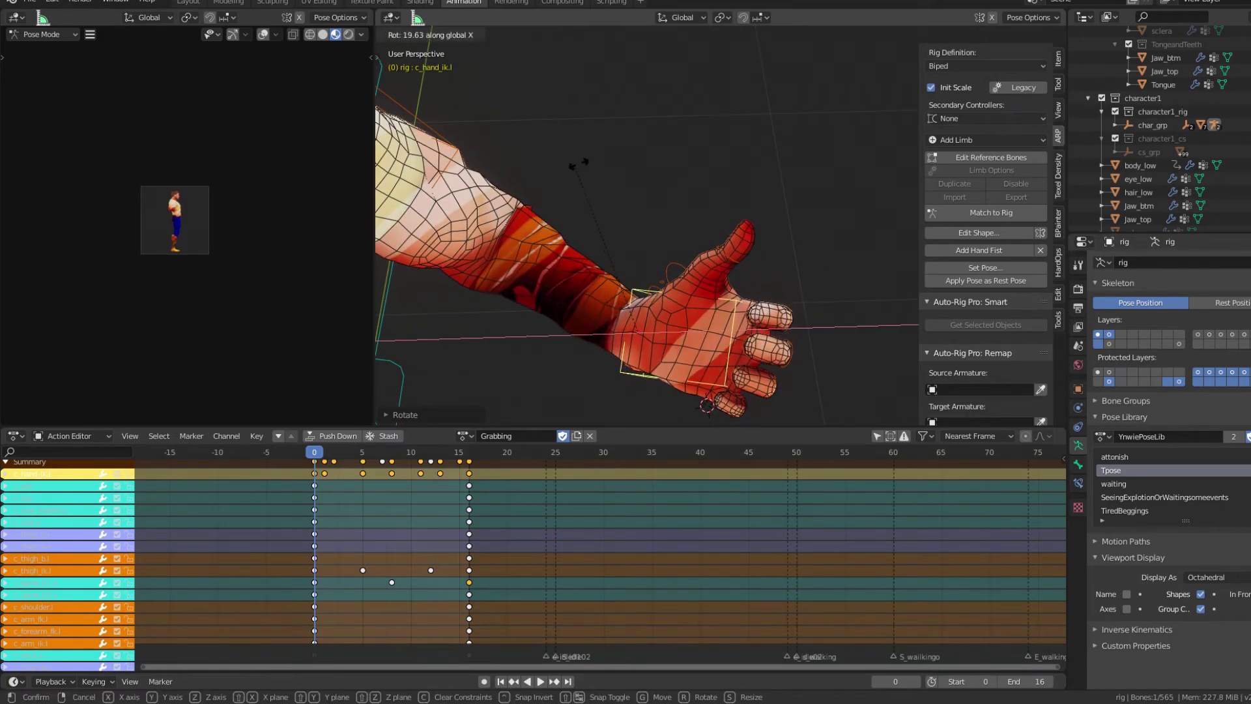
{"action": "left_click", "coordinate": [653, 220]}
{"action": "middle_click_drag", "start_coordinate": [654, 222], "coordinate": [534, 237]}
{"action": "key", "text": "r"}
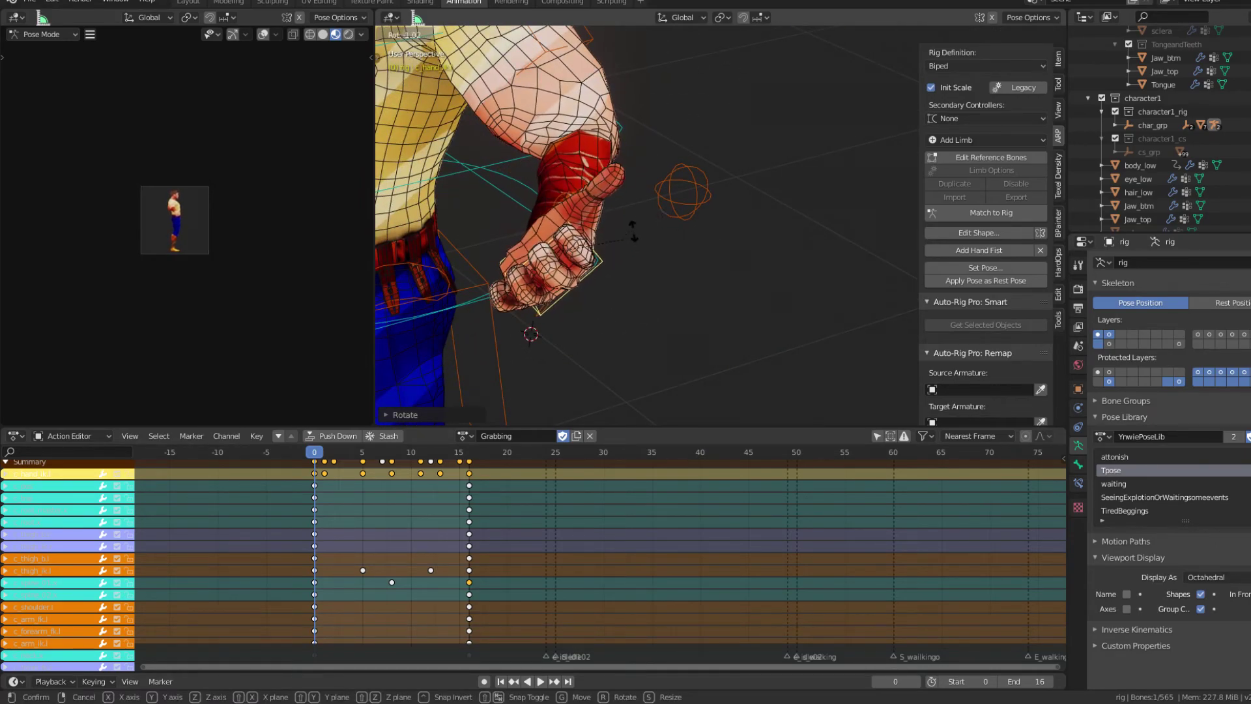
{"action": "left_click", "coordinate": [634, 222]}
{"action": "middle_click_drag", "start_coordinate": [634, 222], "coordinate": [730, 201]}
{"action": "key", "text": "r"}
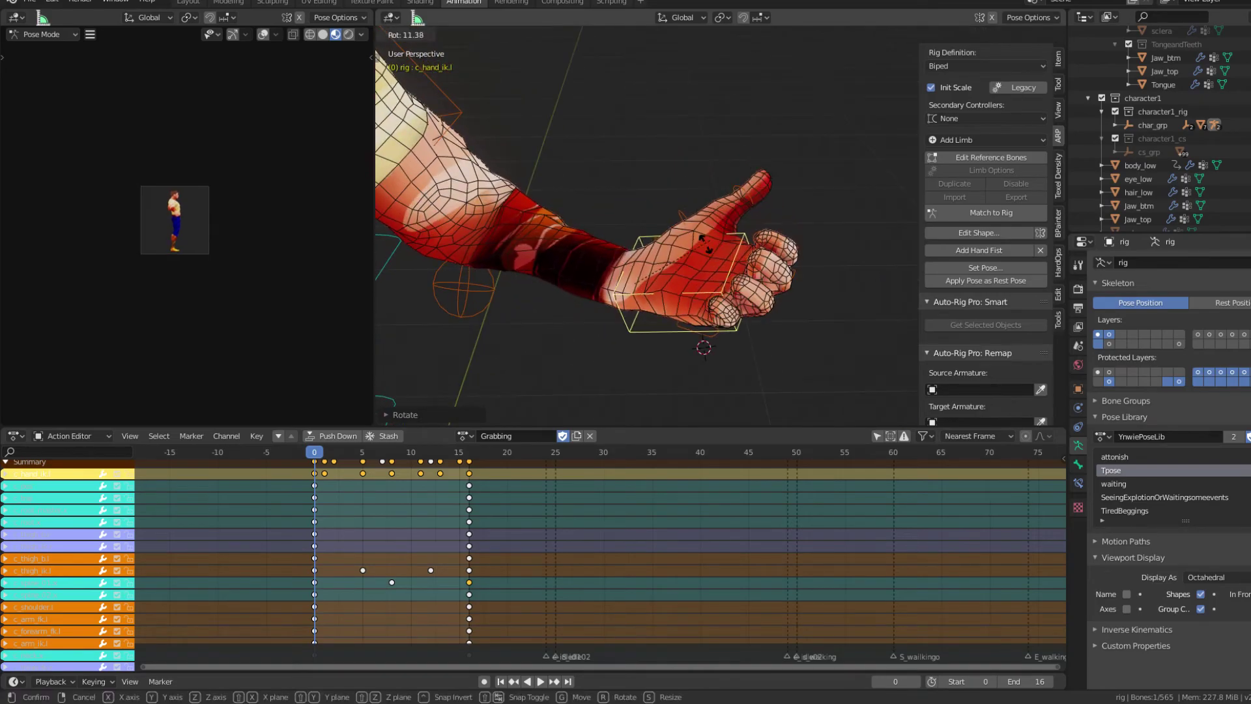
{"action": "left_click", "coordinate": [665, 266]}
Move the left hand IK control down beside the hip and rotate the hand to follow the lowered forearm.
{"action": "scroll", "coordinate": [667, 266], "scroll_direction": "down", "scroll_amount": 2}
{"action": "key", "text": "g"}
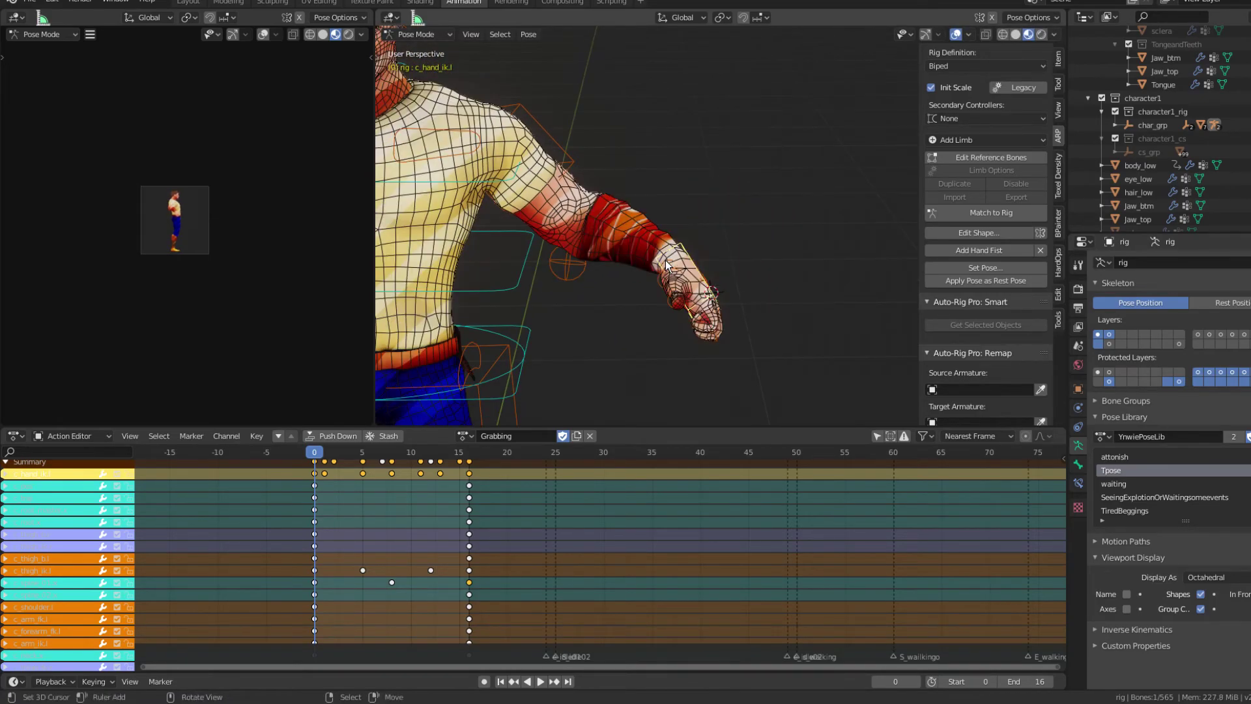
{"action": "left_click", "coordinate": [568, 357]}
{"action": "middle_click_drag", "start_coordinate": [596, 333], "coordinate": [678, 283]}
{"action": "scroll", "coordinate": [669, 280], "scroll_direction": "down", "scroll_amount": 2}
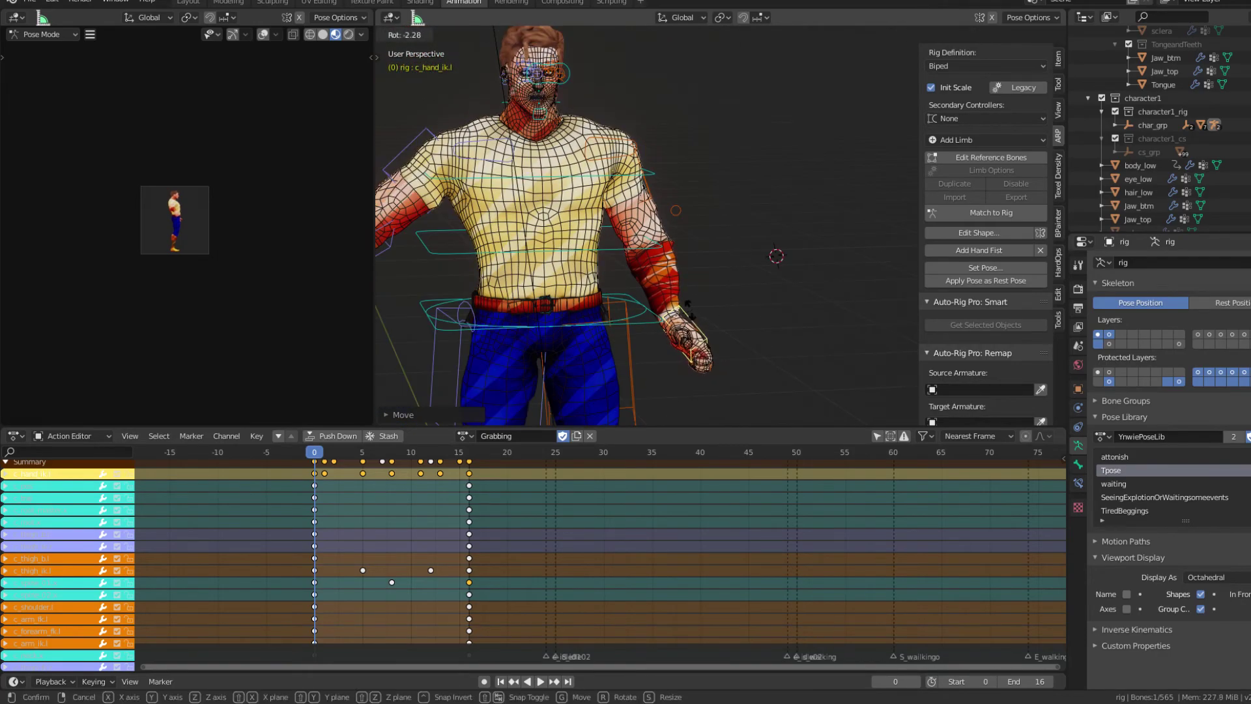
{"action": "left_click", "coordinate": [702, 330]}
Try moving the left hand IK control slightly to check the lowered forearm's deformation.
{"action": "scroll", "coordinate": [700, 311], "scroll_direction": "up", "scroll_amount": 1}
{"action": "middle_click_drag", "start_coordinate": [698, 307], "coordinate": [658, 258]}
{"action": "scroll", "coordinate": [574, 290], "scroll_direction": "up", "scroll_amount": 3}
{"action": "key", "text": "g"}
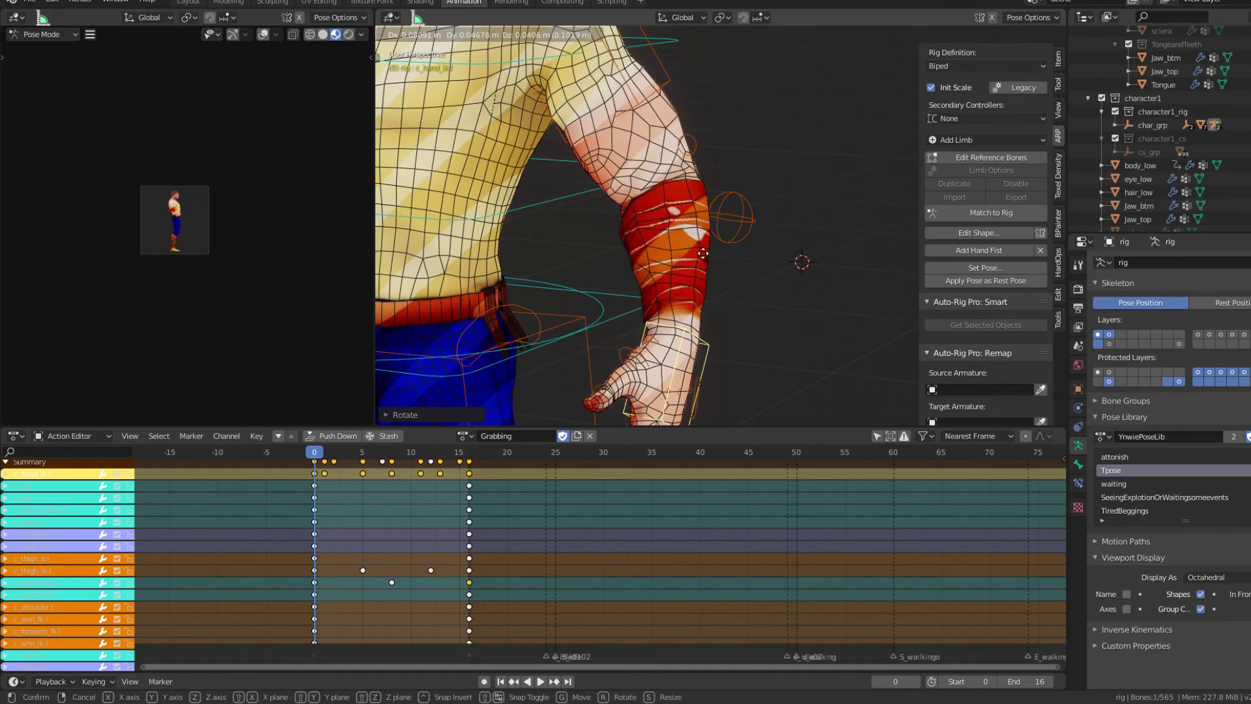
{"action": "right_click", "coordinate": [642, 254]}
Rotate the left hand IK control about the global Z axis and draw annotation curves along the sides of the wrapped forearm.
{"action": "middle_click_drag", "start_coordinate": [646, 248], "coordinate": [678, 186]}
{"action": "key", "text": "r"}
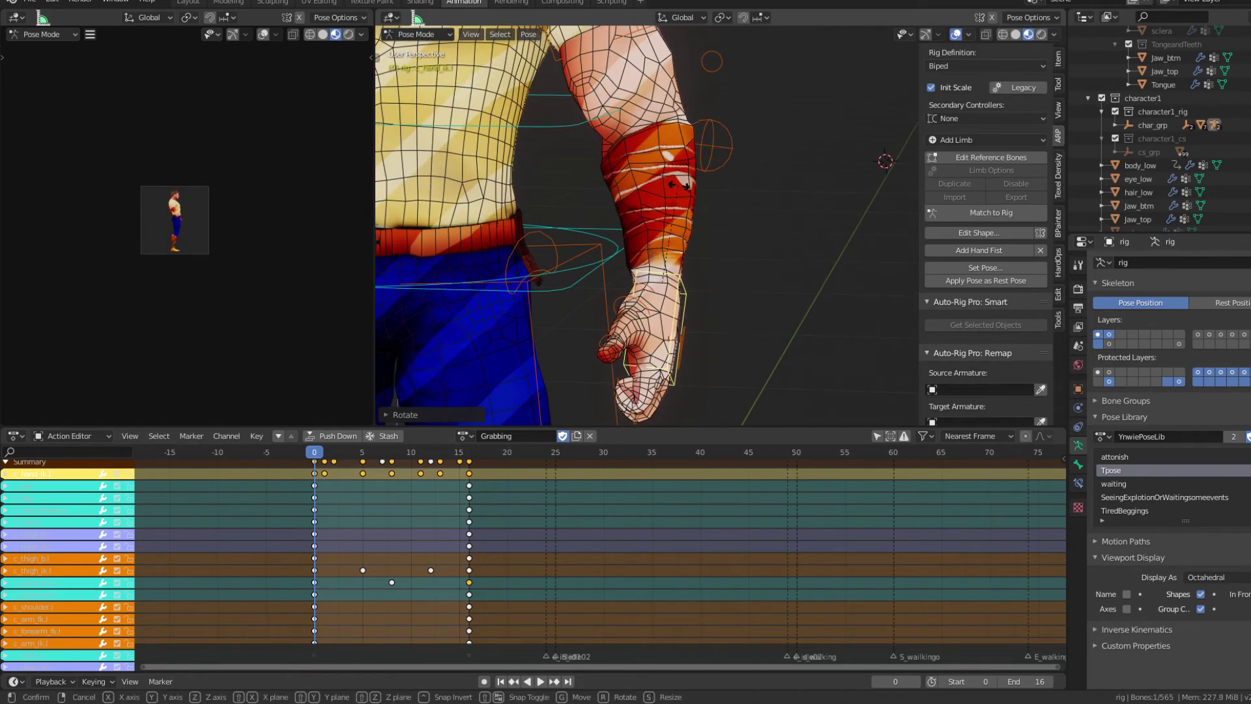
{"action": "key", "text": "z"}
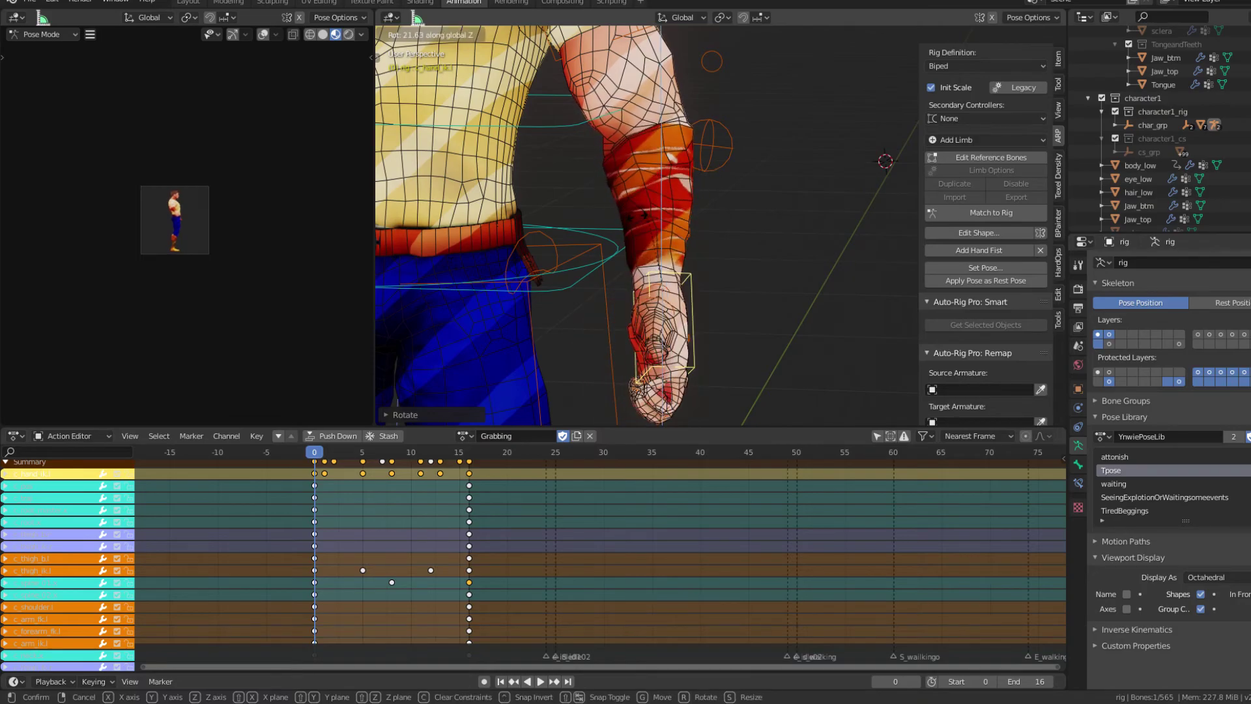
{"action": "mouse_move", "coordinate": [595, 147]}
{"action": "left_mouse_down"}
{"action": "mouse_move", "coordinate": [585, 189]}
{"action": "mouse_move", "coordinate": [598, 211]}
{"action": "left_mouse_up"}
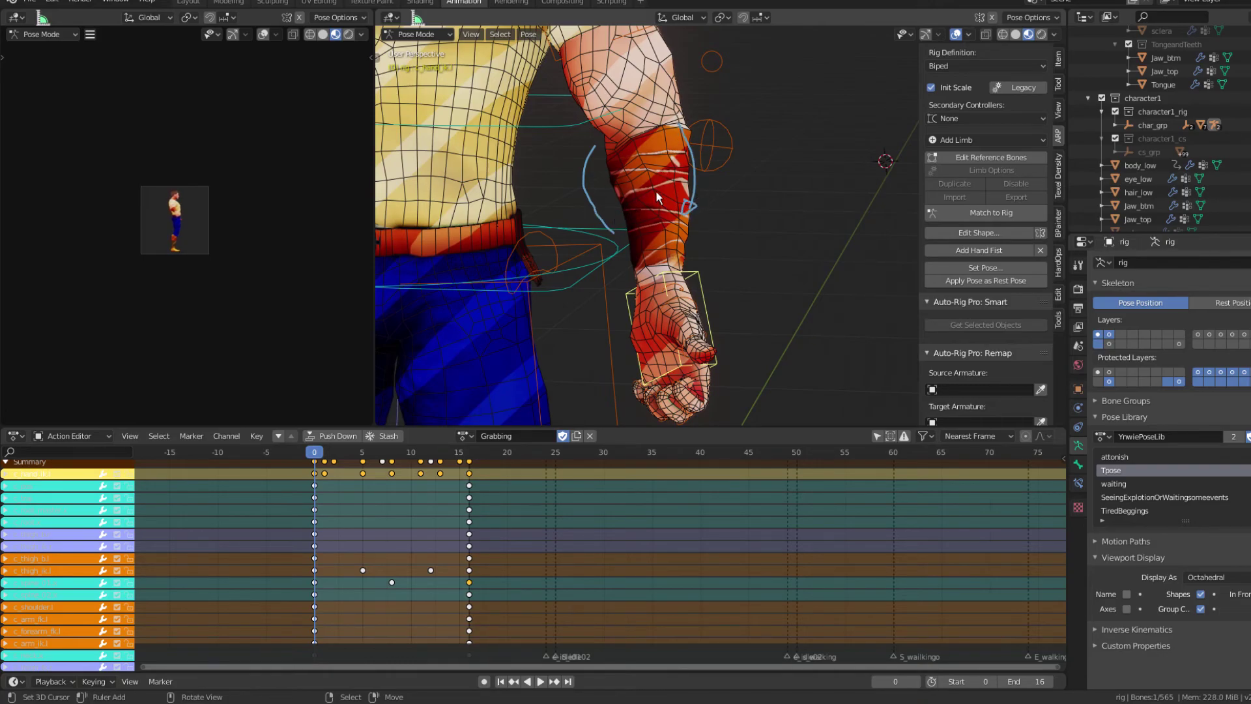
Try rotating the left hand IK control about the global Z axis to test how the wrapped forearm twists.
{"action": "key", "text": "r"}
{"action": "key", "text": "z"}
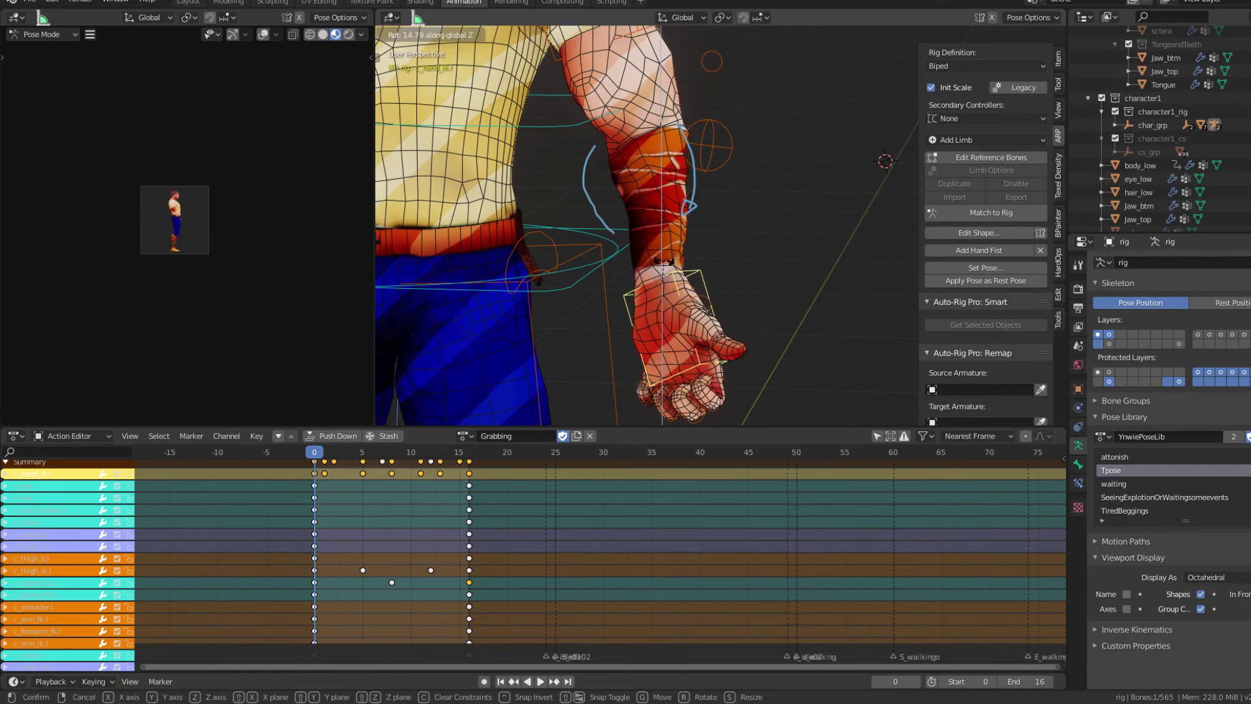
{"action": "right_click", "coordinate": [1039, 385]}
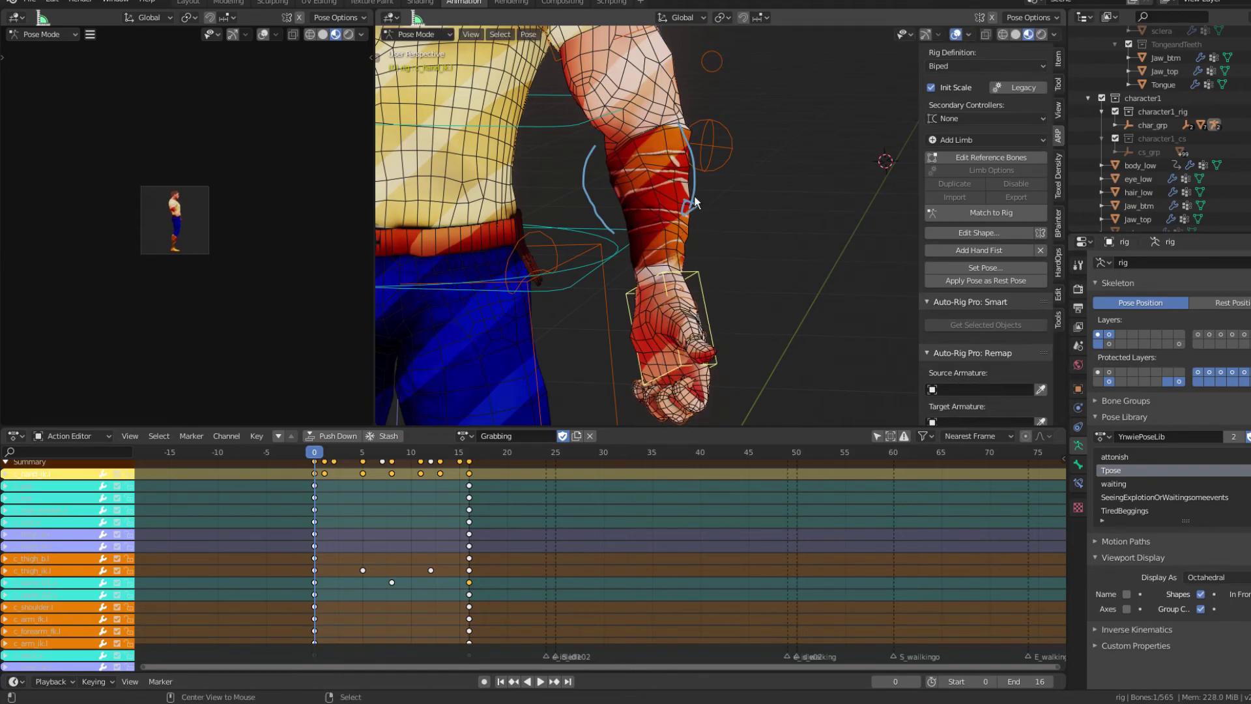
Examine the lowered left forearm and wrist deformation up close, from the front, and against the whole character.
{"action": "mouse_move", "coordinate": [696, 207]}
{"action": "middle_mouse_down"}
{"action": "mouse_move", "coordinate": [672, 218]}
{"action": "mouse_move", "coordinate": [697, 216]}
{"action": "middle_mouse_up"}
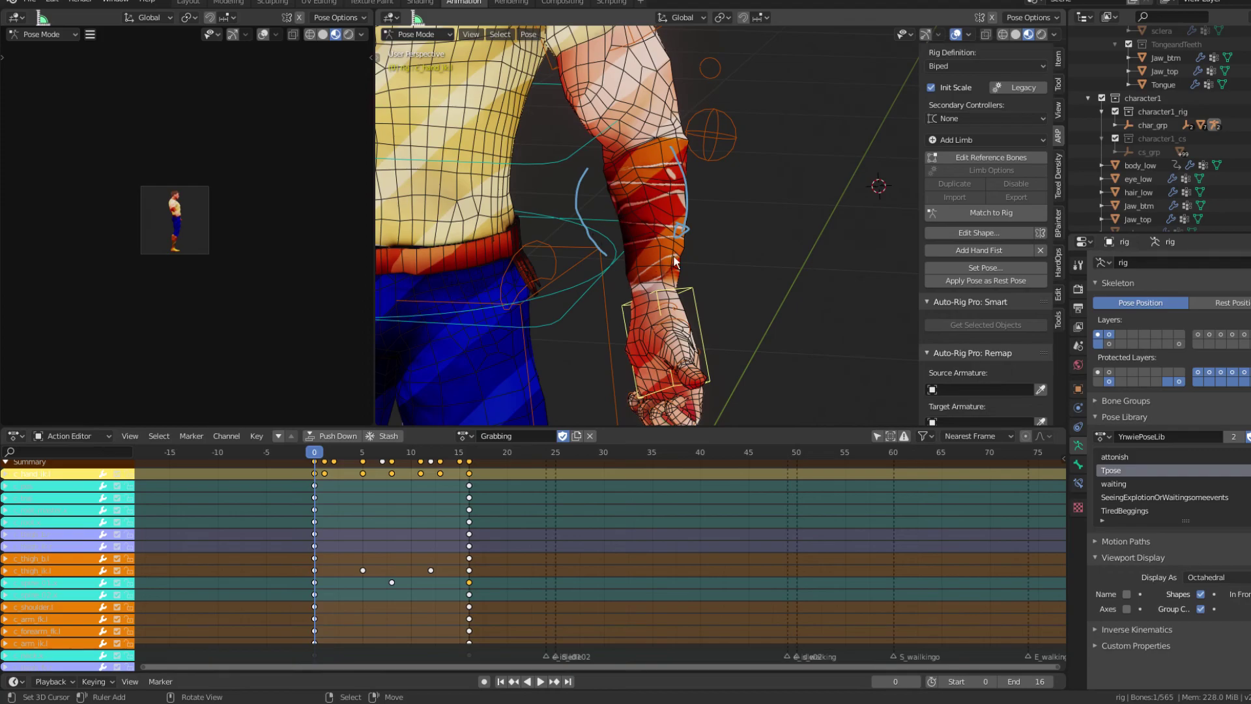
{"action": "scroll", "coordinate": [613, 198], "scroll_direction": "down", "scroll_amount": 5}
{"action": "middle_click_drag", "start_coordinate": [625, 197], "coordinate": [676, 210]}
{"action": "scroll", "coordinate": [675, 208], "scroll_direction": "up", "scroll_amount": 5}
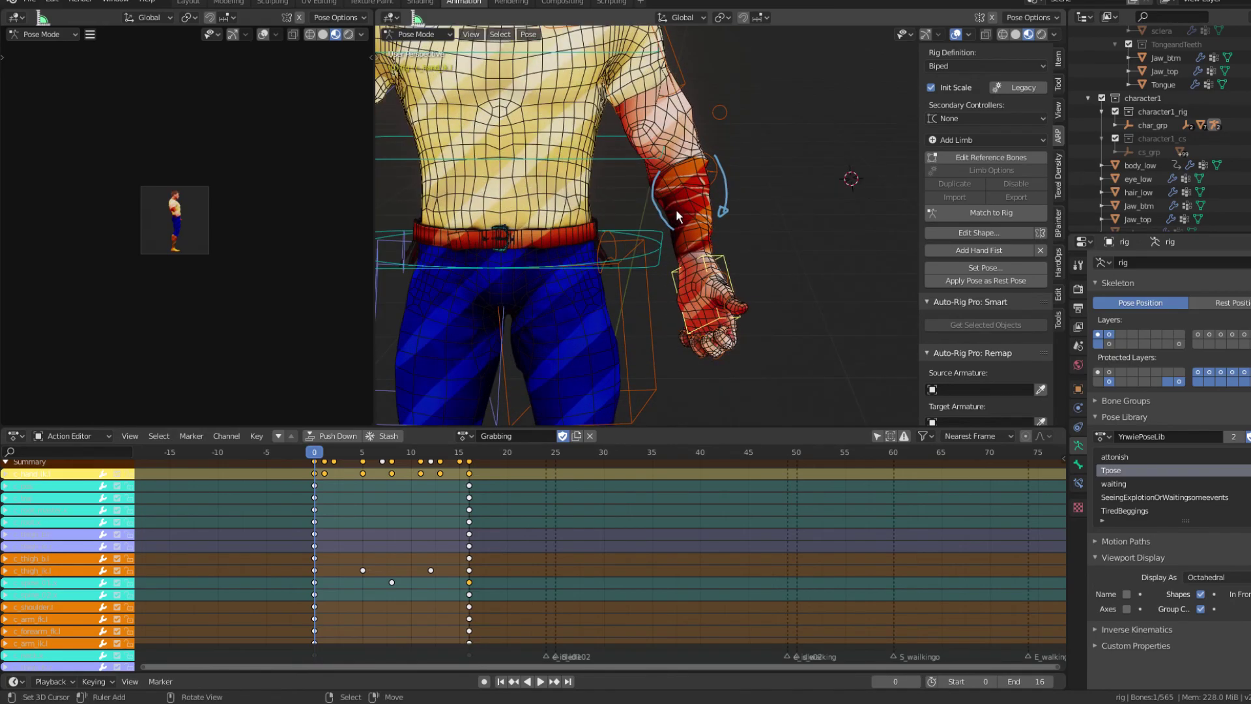
{"action": "scroll", "coordinate": [733, 251], "scroll_direction": "down", "scroll_amount": 2}
{"action": "scroll", "coordinate": [741, 228], "scroll_direction": "down", "scroll_amount": 4}
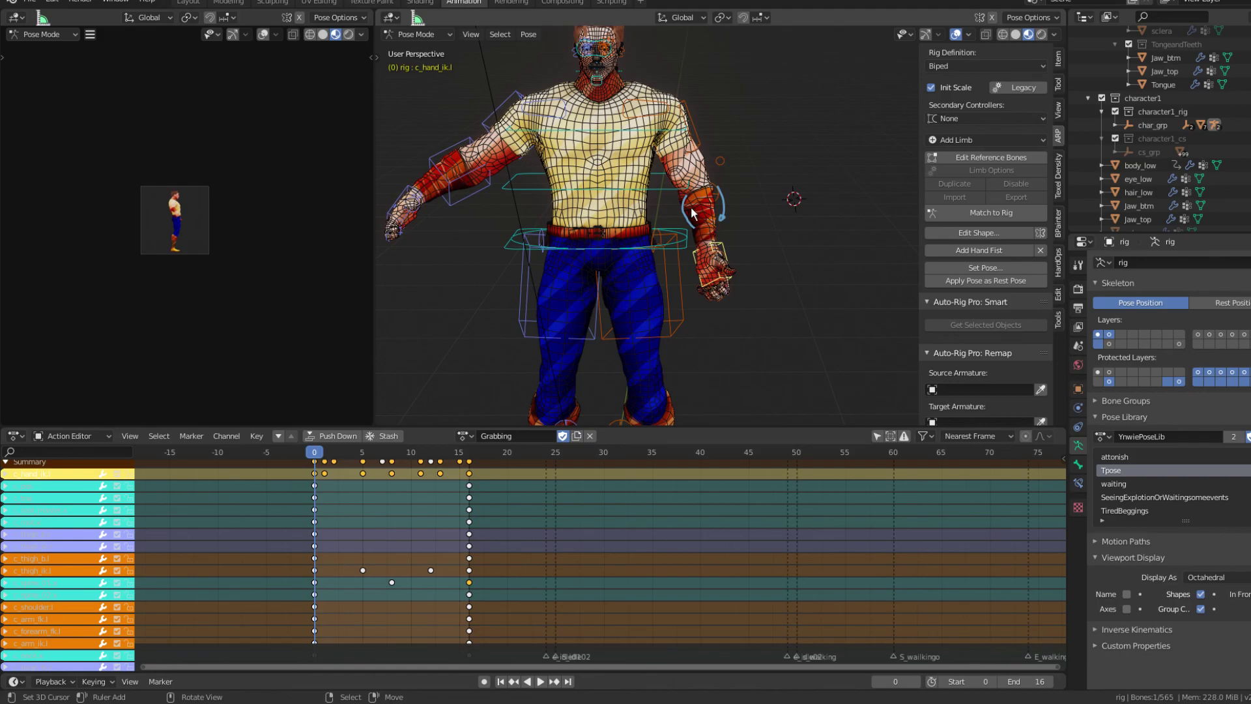
{"action": "scroll", "coordinate": [692, 213], "scroll_direction": "down", "scroll_amount": 1}
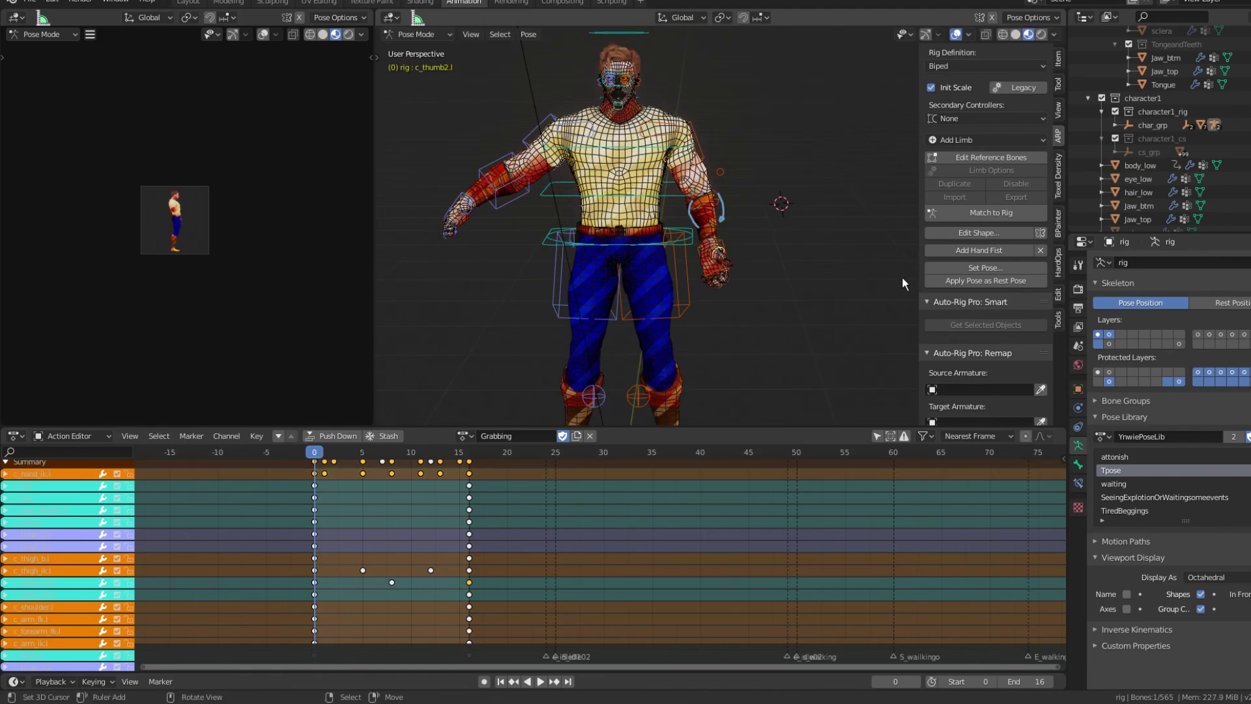